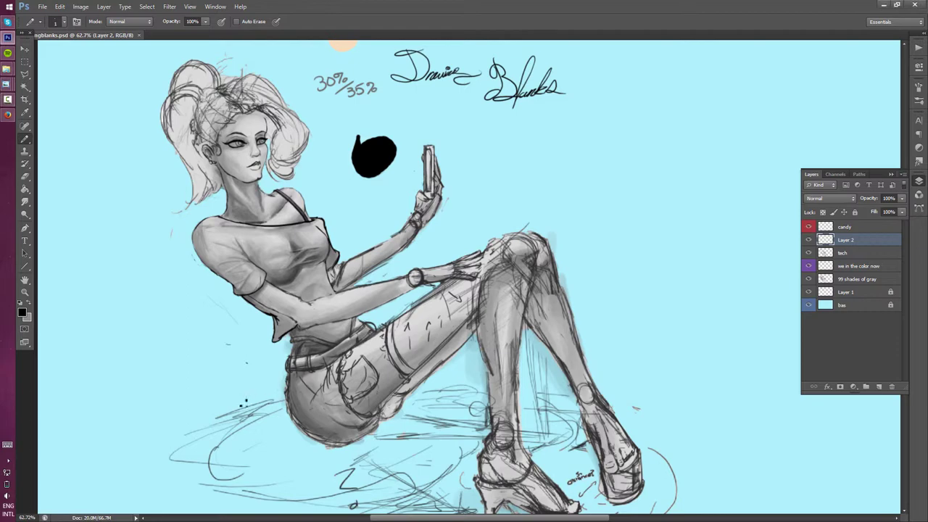
Make the tech sketch layer active and switch between the Eraser and Brush tools
scroll(201, 285, "up", 3, "alt")
key("e")
key("alt+bracketleft")
key("alt+bracketleft")
key("alt+bracketleft")
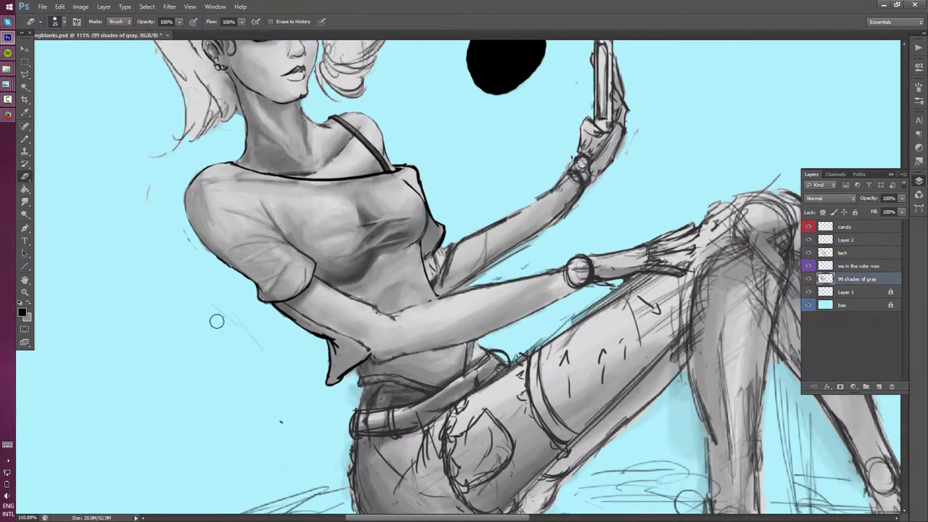
key("alt+bracketright")
key("alt+bracketright")
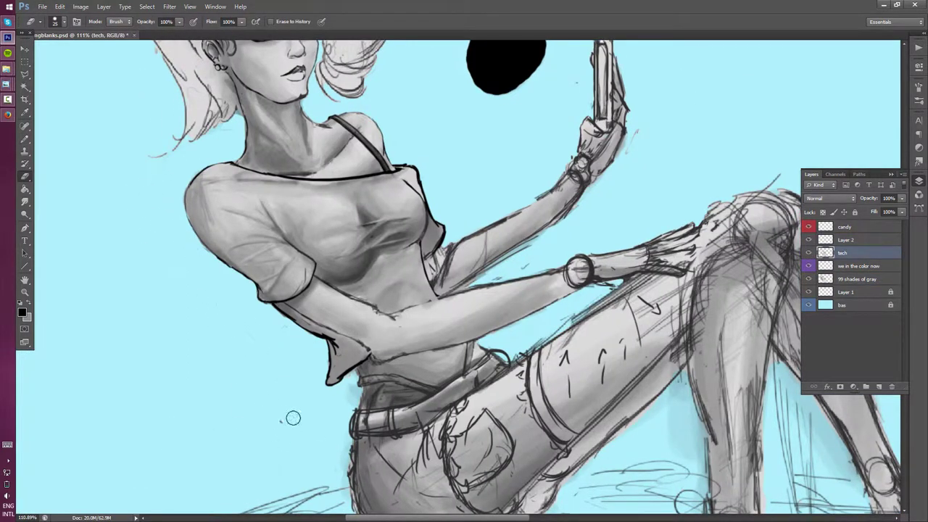
scroll(533, 264, "down", 3, "alt")
scroll(248, 441, "up", 1, "alt")
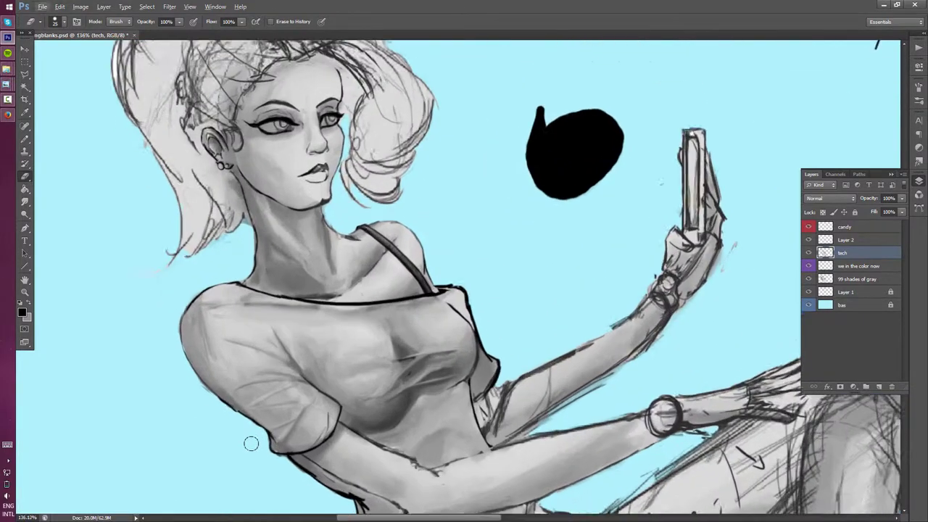
scroll(196, 410, "up", 2, "alt")
scroll(146, 381, "up", 1, "alt")
scroll(146, 381, "down", 1, "alt")
key("b")
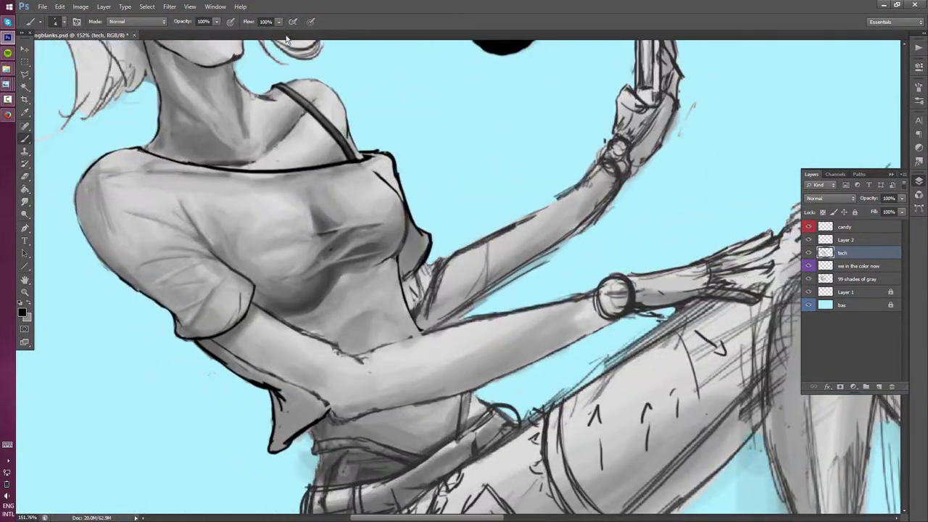
key("e")
key("b")
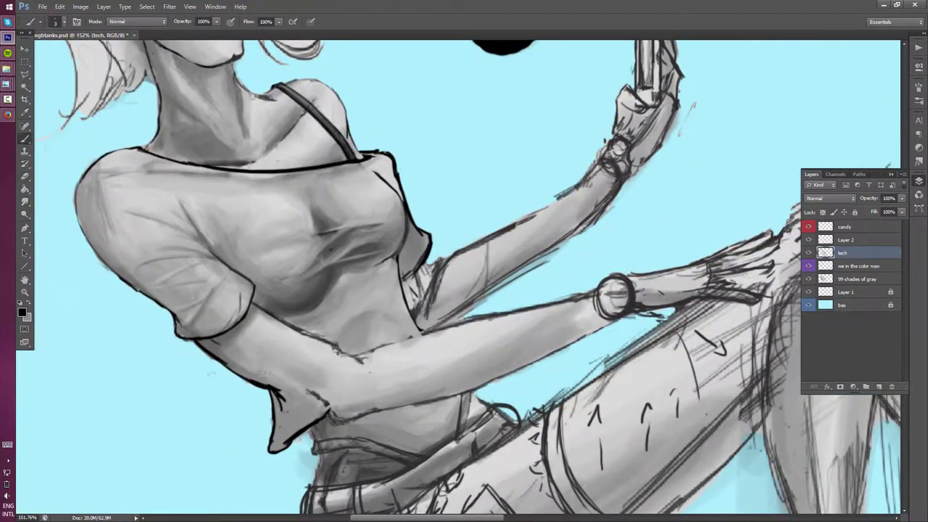
key("e")
Erase the stray sketch strokes near the elbow on the tech layer
left_click_drag(306, 333, 335, 349)
key("b")
key("e")
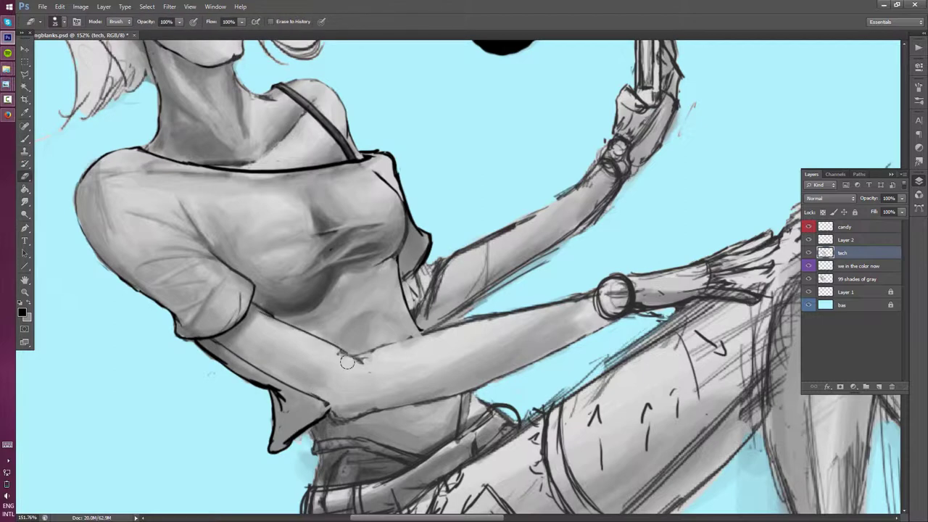
scroll(123, 429, "down", 5)
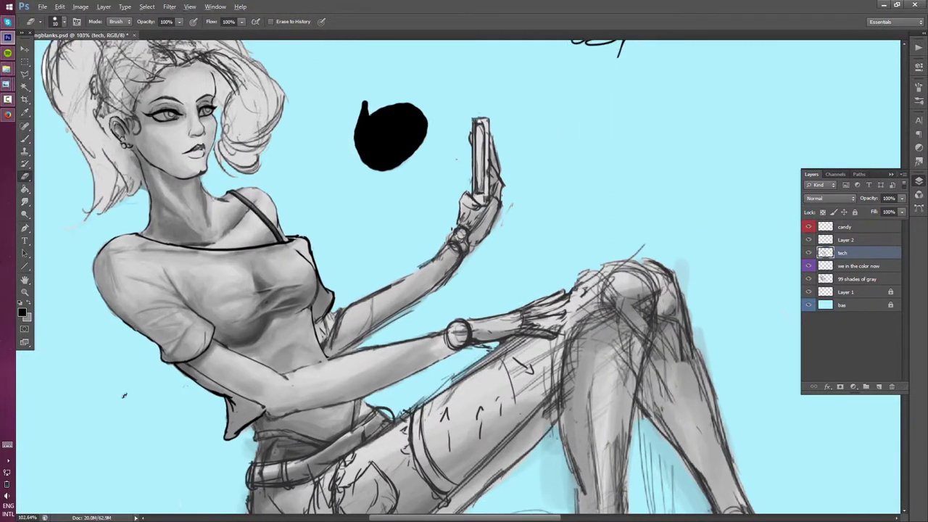
scroll(194, 340, "up", 5)
key("b")
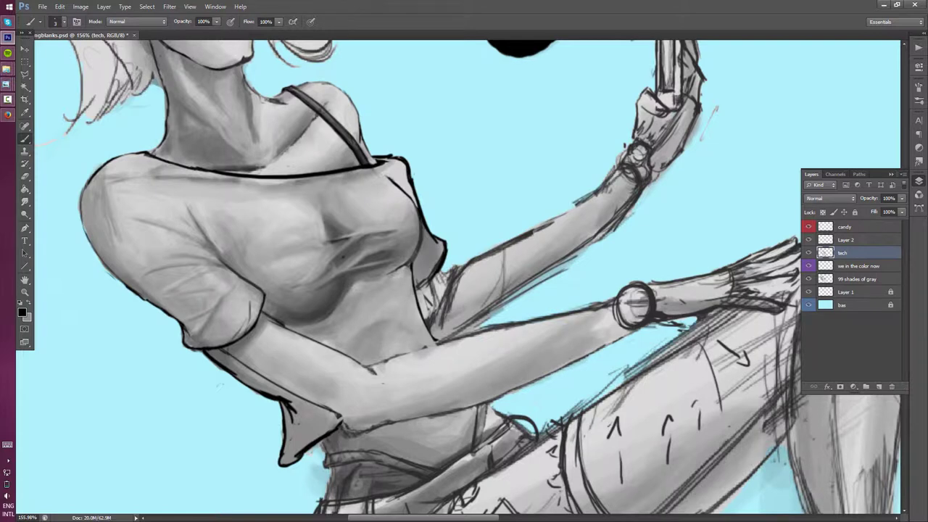
key("e")
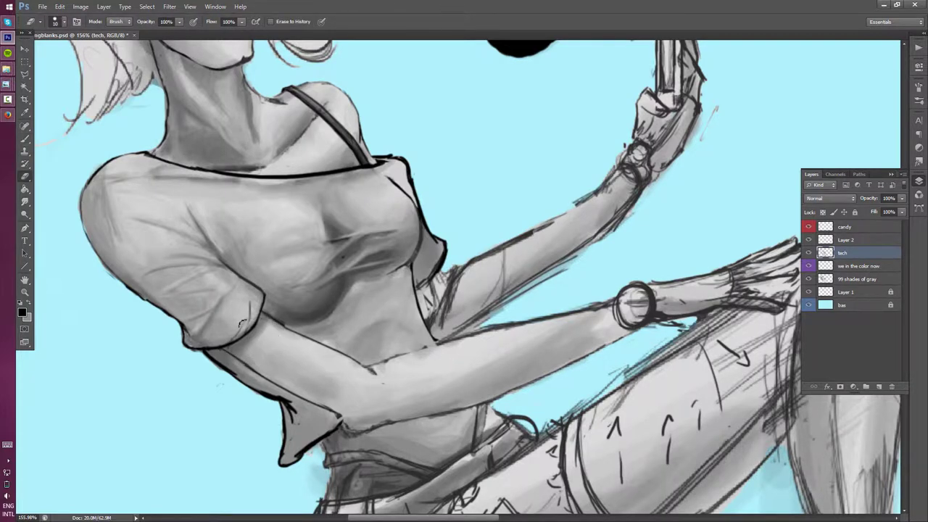
Sample light greys and paint soft shading on the forearm near the elbow
left_click(825, 282)
key("b")
left_click(252, 353, "alt")
key("alt+bracketright")
key("alt+bracketright")
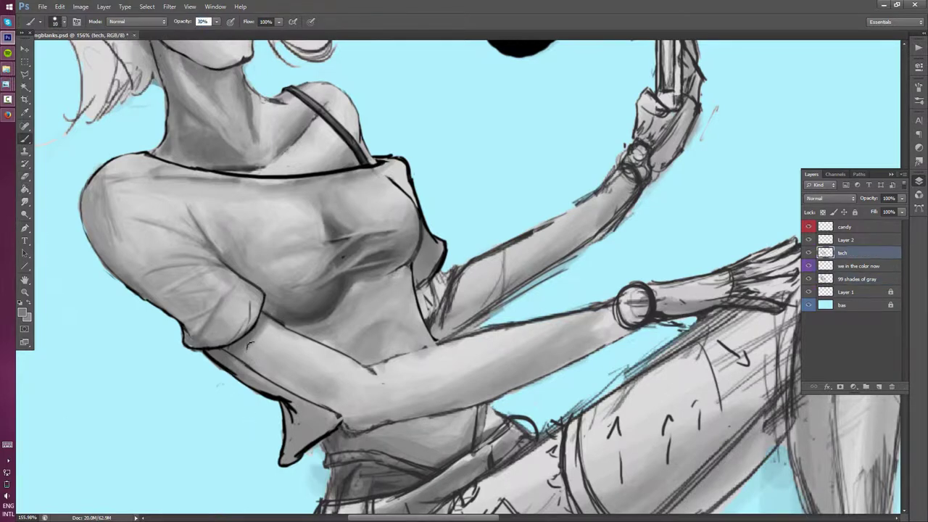
left_click(245, 345, "alt")
left_click_drag(247, 330, 241, 356)
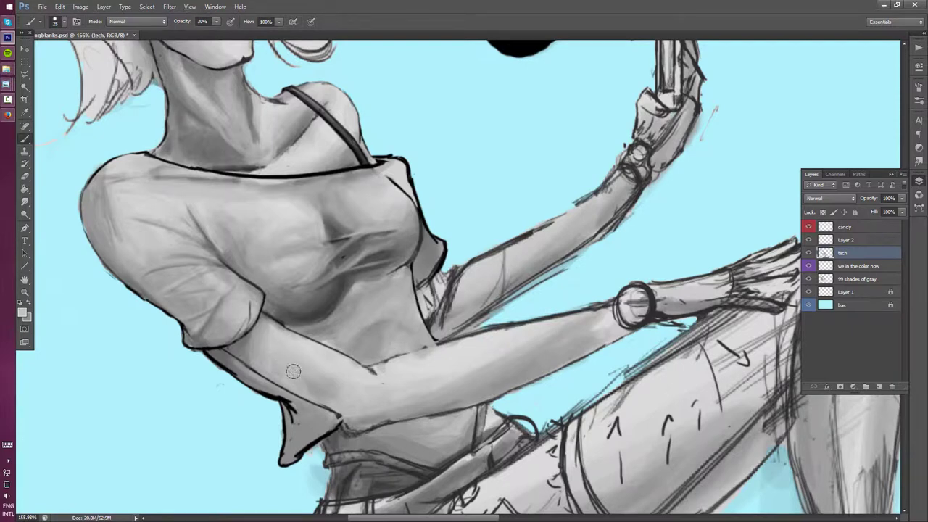
left_click(247, 346, "alt")
left_click_drag(265, 358, 245, 348)
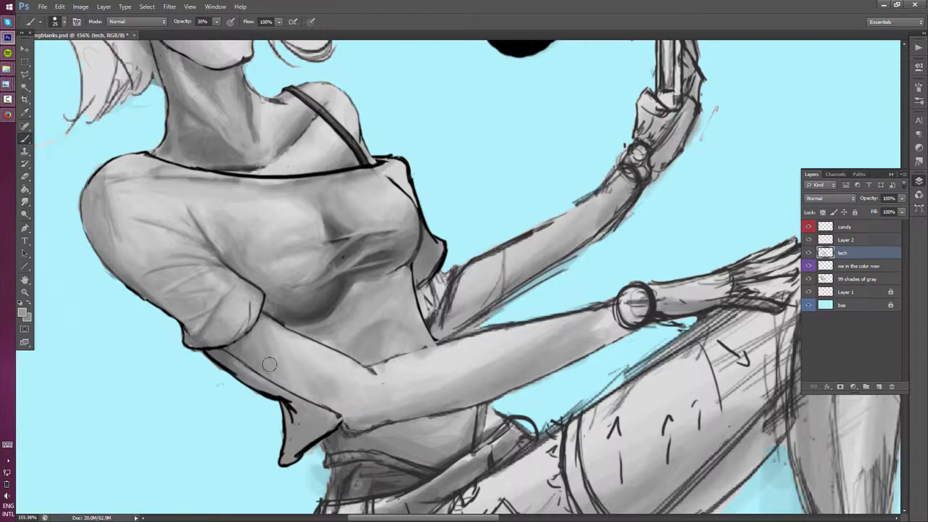
left_click_drag(269, 365, 266, 338)
Smooth the shading around the elbow and sleeve edge with a darker sampled grey
scroll(234, 340, "down", 5)
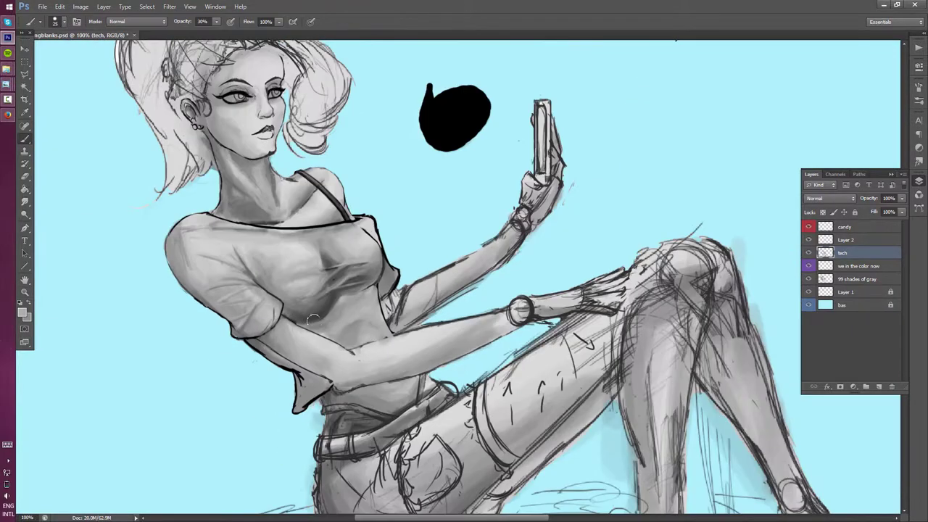
scroll(253, 359, "up", 5)
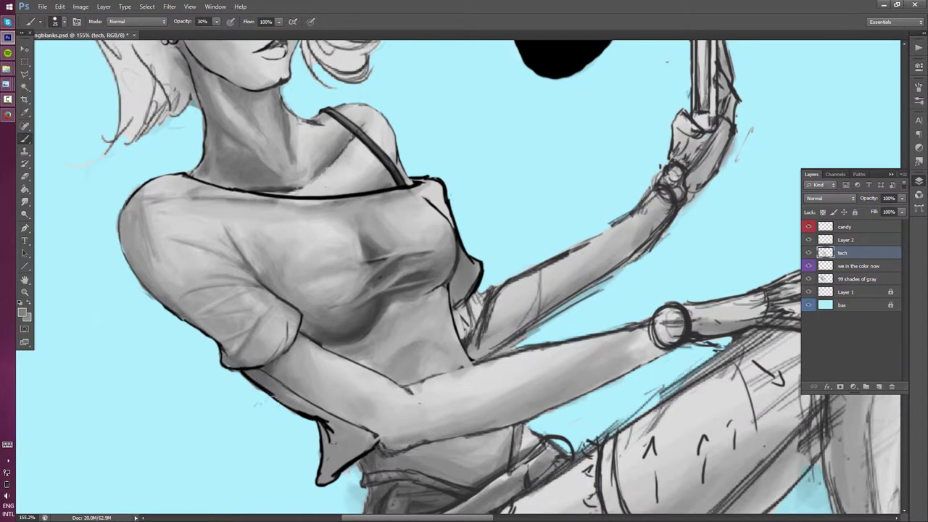
left_click(272, 362, "alt")
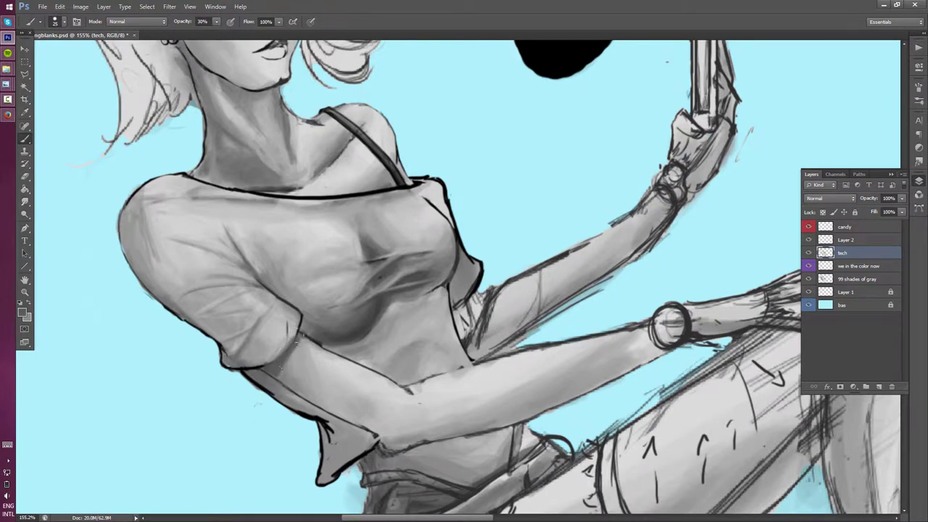
mouse_move(290, 348)
left_mouse_down()
mouse_move(286, 387)
mouse_move(259, 353)
left_mouse_up()
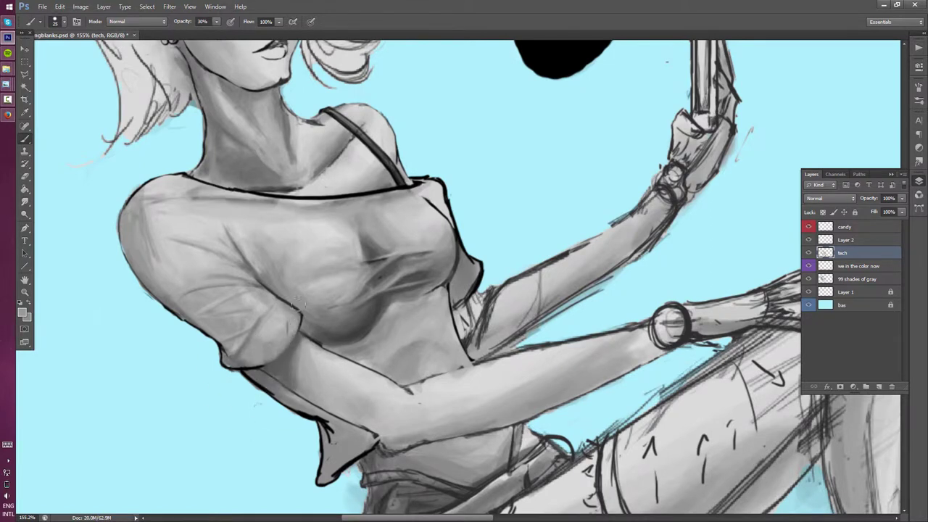
scroll(270, 343, "up", 2)
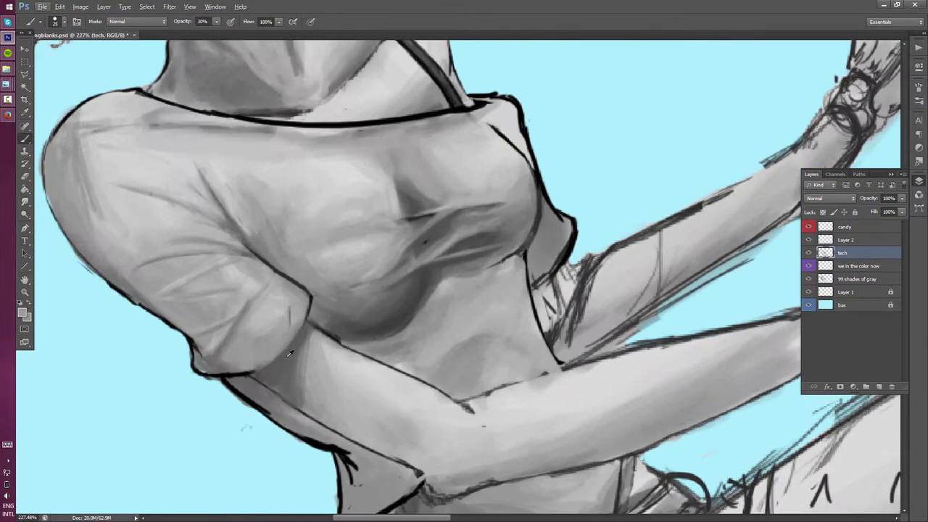
left_click(809, 279)
left_click(25, 73)
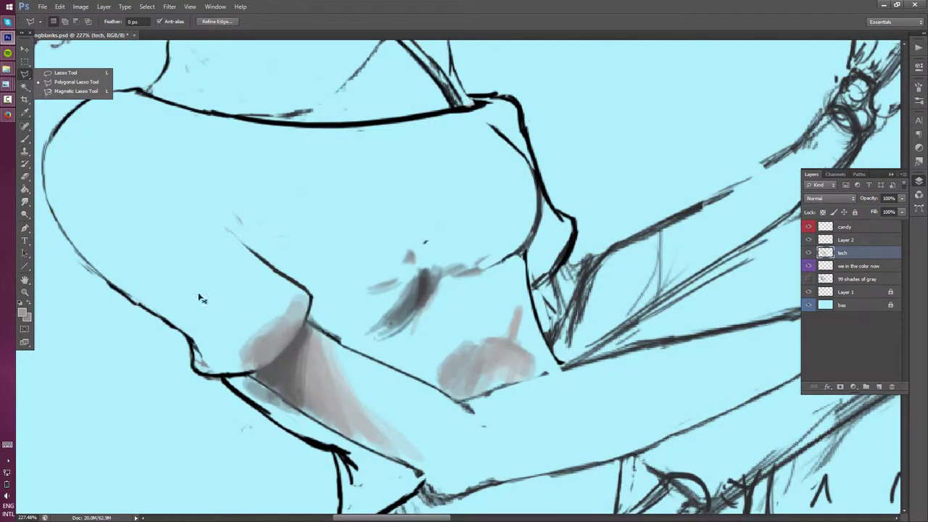
left_click(232, 330)
left_click(295, 289)
left_click_drag(372, 371, 369, 451)
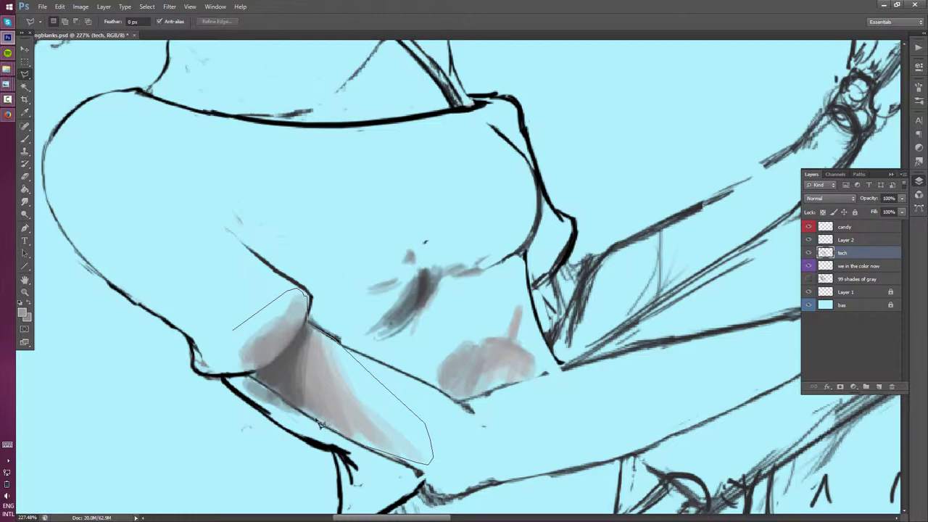
double_click(255, 374)
key("ctrl+j")
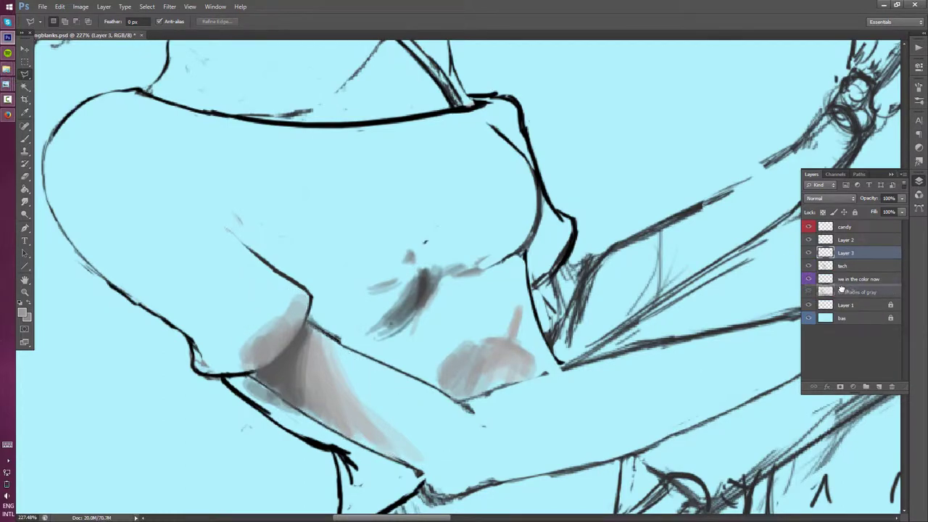
left_click_drag(841, 253, 839, 285)
key("ctrl+e")
left_click(842, 253)
left_click_drag(451, 244, 476, 265)
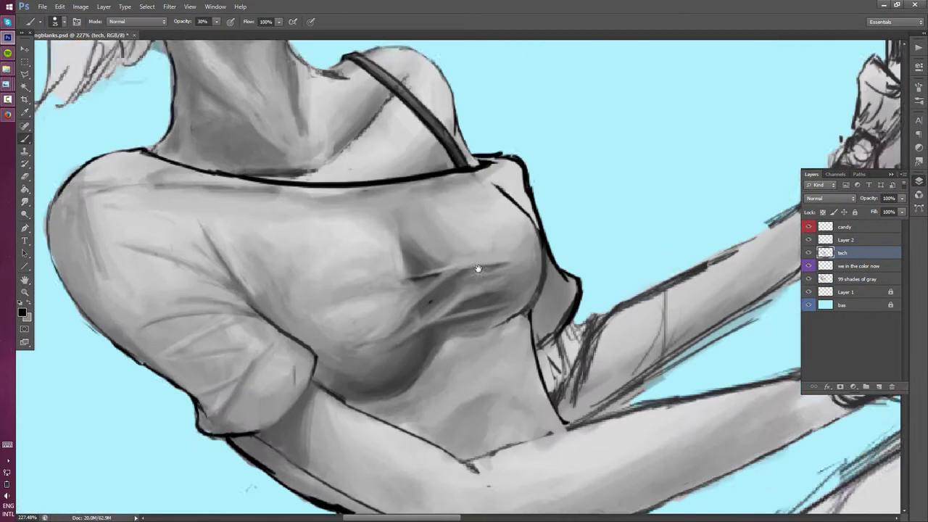
key("b")
Raise the brush opacity to full and sample a light grey on the grey shading layer
left_click_drag(218, 21, 253, 33)
left_click(139, 393)
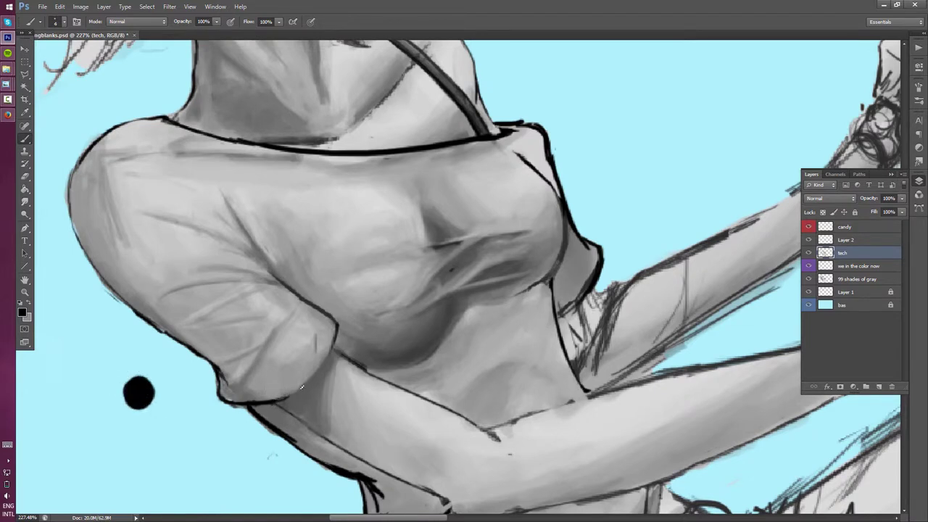
key("alt")
left_click(848, 279)
left_click(468, 347, "alt")
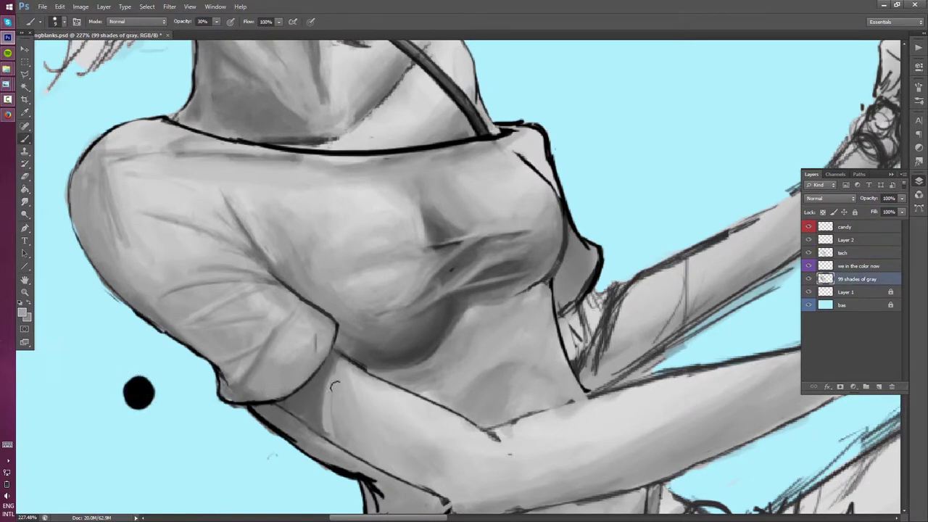
Paint and blend darker grey shading along the forearm below the sleeve
left_click_drag(326, 386, 351, 440)
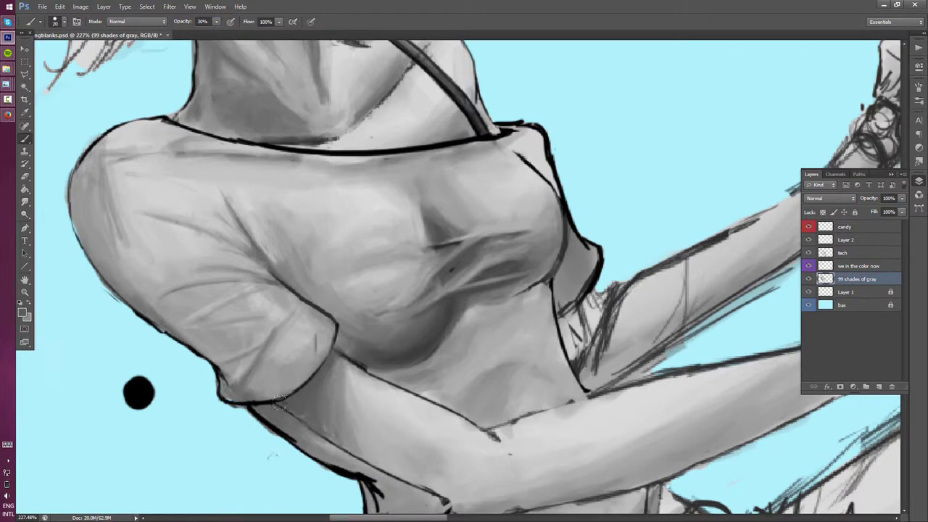
key("bracketright")
left_click_drag(301, 409, 341, 457)
left_click_drag(325, 399, 304, 456)
left_click_drag(347, 412, 366, 464)
mouse_move(329, 386)
left_mouse_down()
mouse_move(375, 455)
mouse_move(358, 391)
mouse_move(341, 415)
left_mouse_up()
left_click_drag(329, 359, 326, 453)
mouse_move(391, 471)
left_mouse_down()
mouse_move(343, 415)
mouse_move(387, 451)
mouse_move(363, 395)
mouse_move(395, 453)
left_mouse_up()
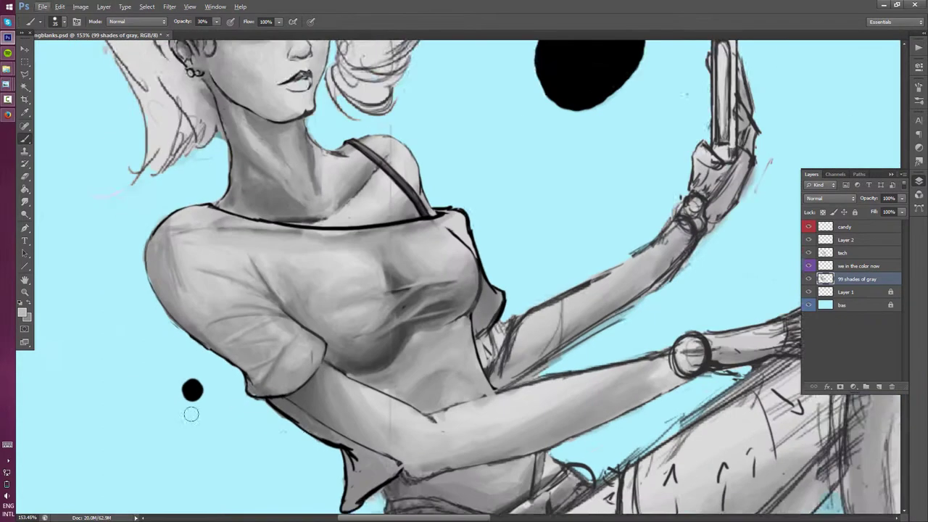
Try darker shading on the upper arm, then undo it
scroll(382, 414, "down", 2)
scroll(340, 321, "up", 2)
left_click_drag(340, 321, 351, 399)
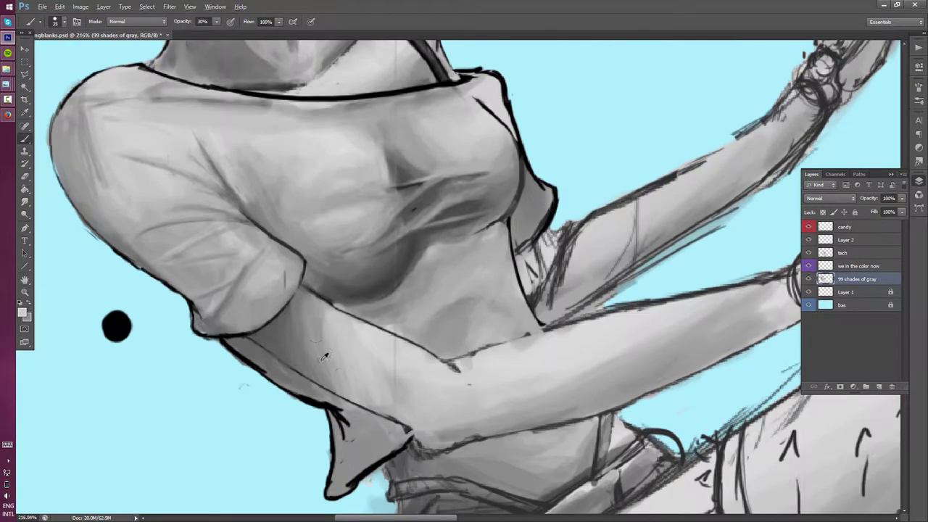
left_click(330, 326, "alt")
mouse_move(322, 304)
left_mouse_down()
mouse_move(362, 406)
mouse_move(340, 360)
left_mouse_up()
key("ctrl+alt+z")
key("ctrl+alt+z")
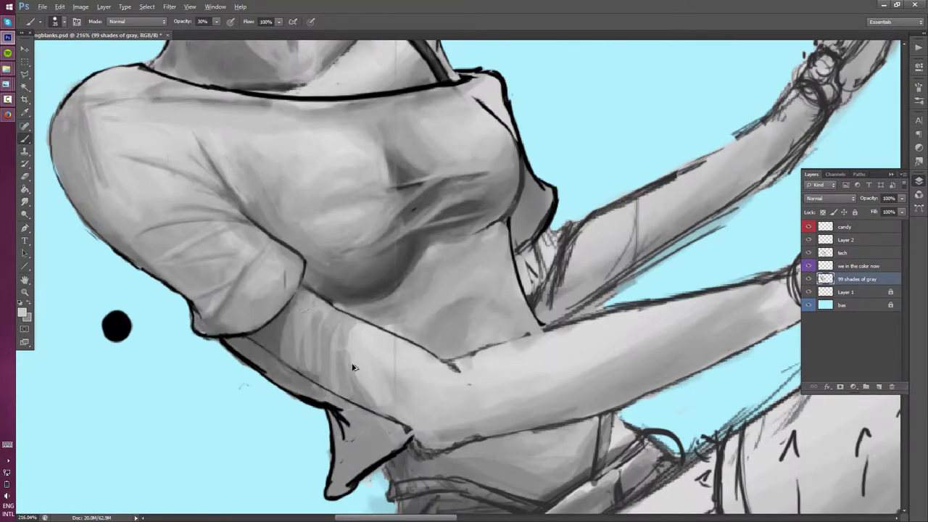
key("ctrl+z")
key("ctrl+z")
key("ctrl+alt+z")
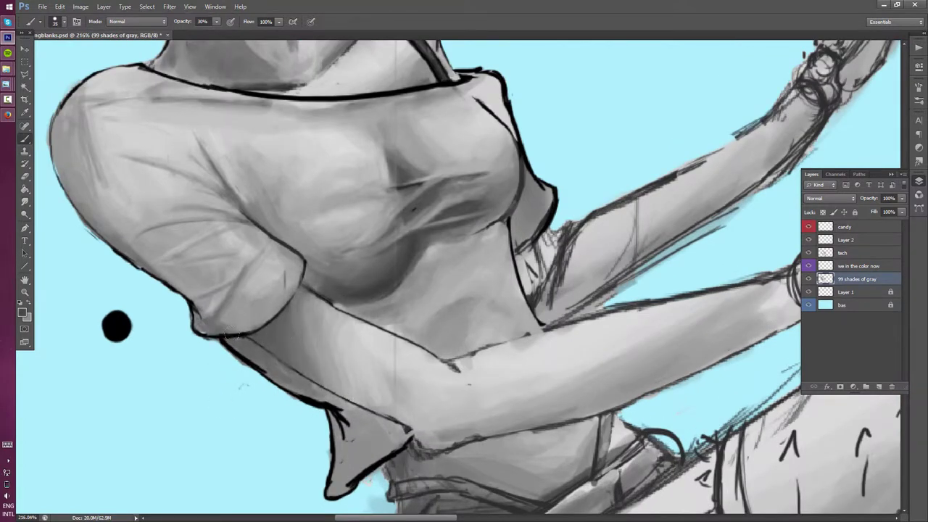
Darken the shading along the forearm and the sleeve cuff below the elbow
mouse_move(240, 348)
left_mouse_down()
mouse_move(391, 435)
mouse_move(363, 468)
left_mouse_up()
left_click_drag(359, 424, 337, 497)
mouse_move(392, 439)
left_mouse_down()
mouse_move(362, 482)
mouse_move(345, 457)
left_mouse_up()
scroll(332, 457, "down", 5)
Enlarge the brush and return to painting on the 99 shades of gray layer
scroll(290, 377, "down", 2)
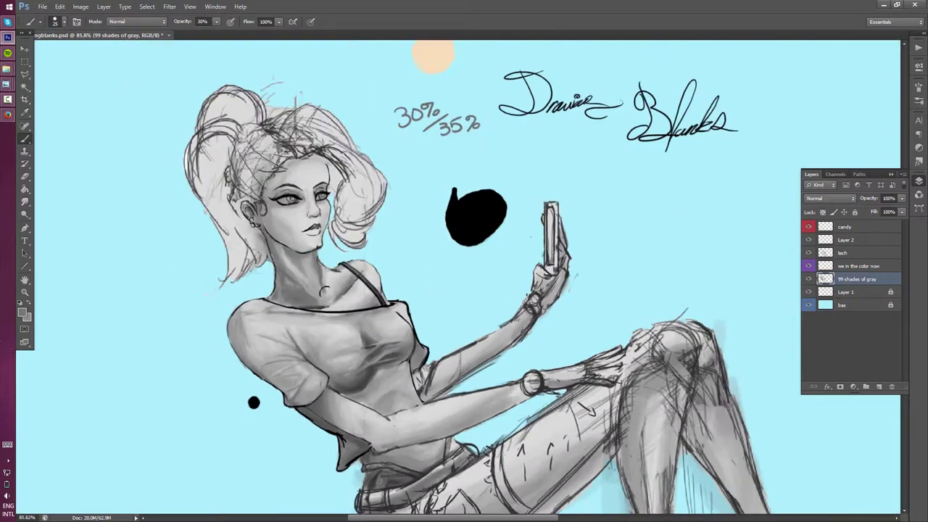
scroll(247, 293, "up", 7)
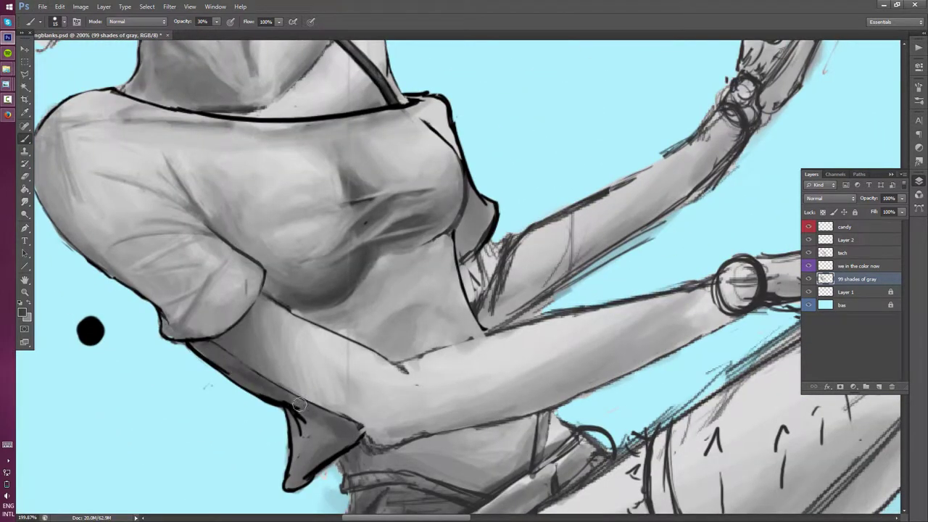
key("bracketright")
key("bracketright")
left_click(843, 252)
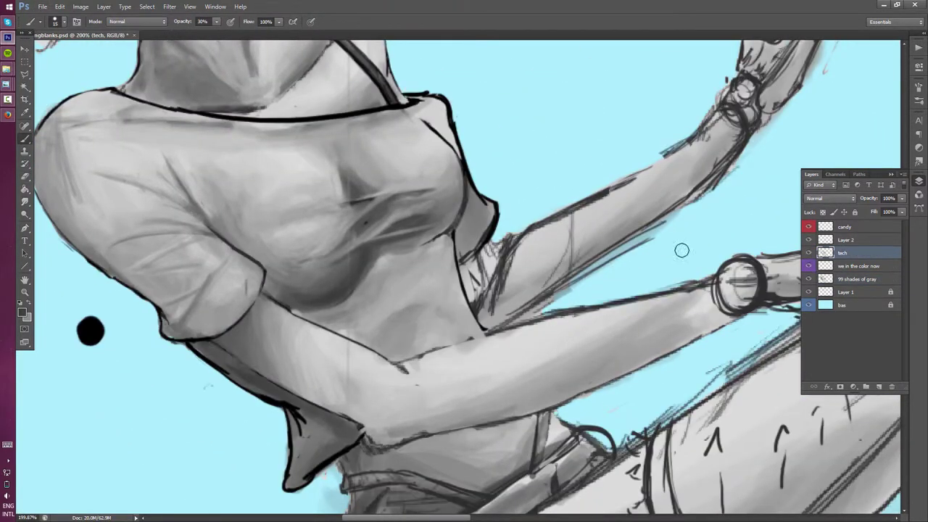
key("e")
key("b")
key("alt+bracketleft")
key("alt+bracketleft")
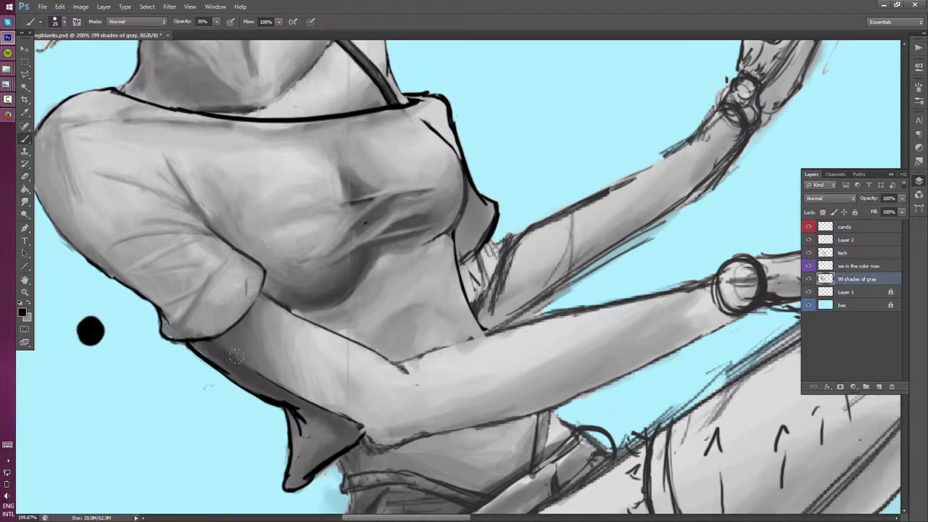
Deepen, then soften, the shadow under the upper arm and forearm
left_click_drag(235, 355, 304, 406)
left_click_drag(207, 344, 247, 388)
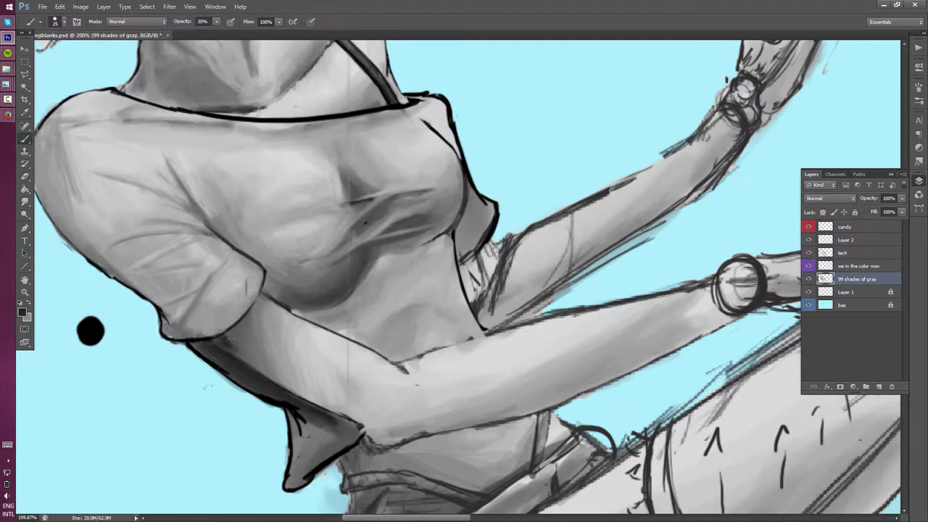
left_click_drag(239, 341, 298, 392)
left_click_drag(239, 322, 264, 362)
left_click_drag(232, 305, 301, 391)
left_click_drag(261, 327, 319, 406)
left_click(276, 327, "alt")
mouse_move(276, 341)
left_mouse_down()
mouse_move(263, 319)
mouse_move(290, 377)
left_mouse_up()
mouse_move(261, 312)
left_mouse_down()
mouse_move(319, 399)
mouse_move(290, 384)
left_mouse_up()
Paint a dark shadow along the arm's underside and soft grey under the forearm
left_click(273, 357, "alt")
key("bracketright")
key("bracketright")
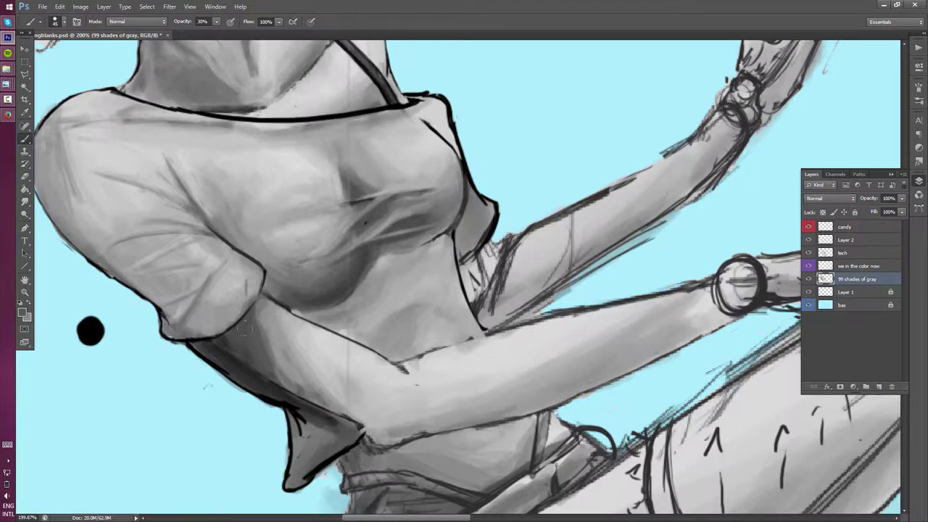
left_click(244, 327, "alt")
left_click_drag(246, 327, 268, 362)
left_click_drag(263, 310, 334, 402)
mouse_move(301, 370)
left_mouse_down()
mouse_move(377, 428)
mouse_move(368, 419)
mouse_move(428, 435)
mouse_move(485, 428)
left_mouse_up()
left_click(363, 395, "alt")
mouse_move(388, 377)
left_mouse_down()
mouse_move(443, 413)
mouse_move(580, 348)
left_mouse_up()
Repaint the forearm shading darker and blend away the dark line near the elbow
left_click(435, 373, "alt")
mouse_move(526, 366)
left_mouse_down()
mouse_move(613, 347)
mouse_move(689, 301)
left_mouse_up()
left_click_drag(392, 395, 464, 370)
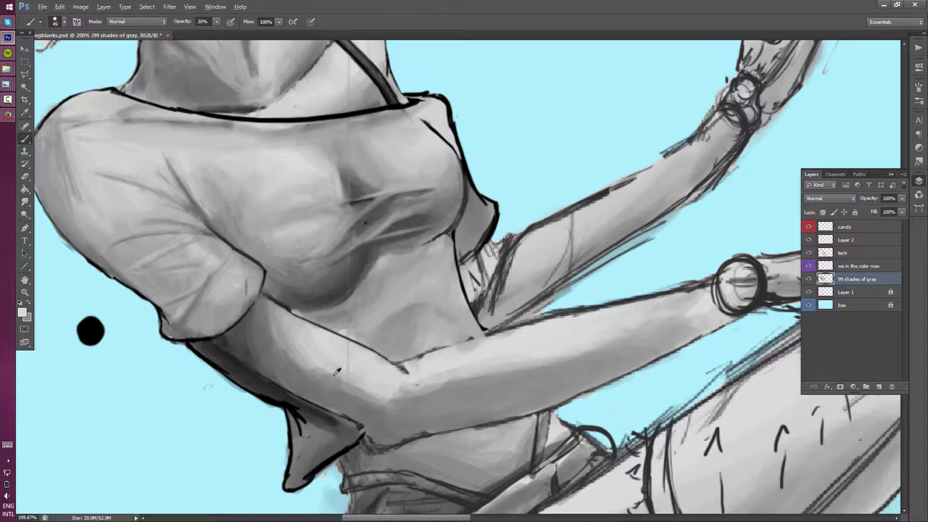
left_click(337, 371, "alt")
left_click_drag(326, 366, 399, 397)
left_click_drag(304, 354, 373, 391)
left_click_drag(290, 319, 387, 402)
mouse_move(312, 330)
left_mouse_down()
mouse_move(406, 399)
mouse_move(519, 354)
left_mouse_up()
Add sampled grey strokes to the forearm and blend them near the elbow
left_click(444, 333, "alt")
left_click_drag(413, 380, 602, 341)
left_click(362, 373, "alt")
mouse_move(330, 341)
left_mouse_down()
mouse_move(388, 403)
mouse_move(438, 428)
mouse_move(388, 389)
mouse_move(417, 435)
mouse_move(572, 350)
mouse_move(725, 340)
left_mouse_up()
key("h")
Smooth the forearm shading from the elbow toward the wrist
left_click_drag(435, 384, 599, 345)
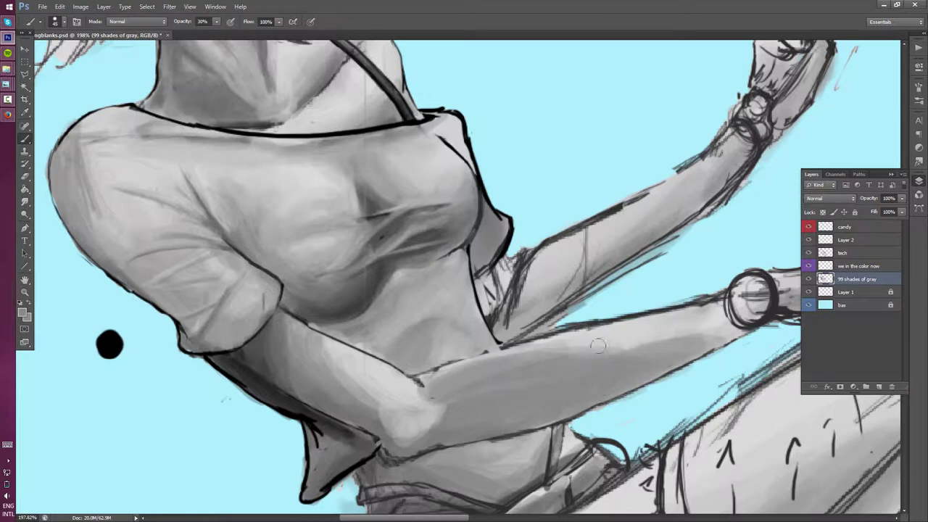
left_click_drag(508, 363, 638, 341)
mouse_move(435, 388)
left_mouse_down()
mouse_move(625, 338)
mouse_move(522, 370)
left_mouse_up()
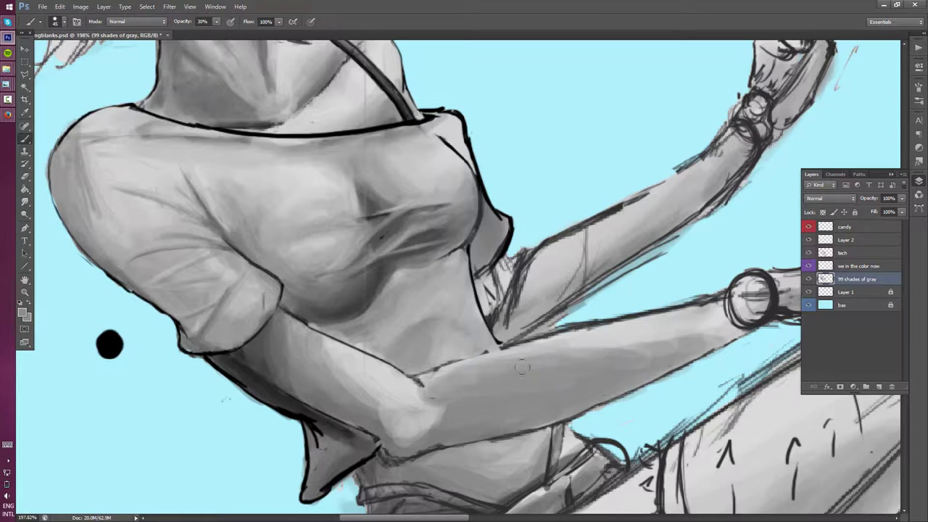
mouse_move(472, 385)
left_mouse_down()
mouse_move(427, 378)
mouse_move(501, 366)
left_mouse_up()
left_click_drag(434, 391, 728, 326)
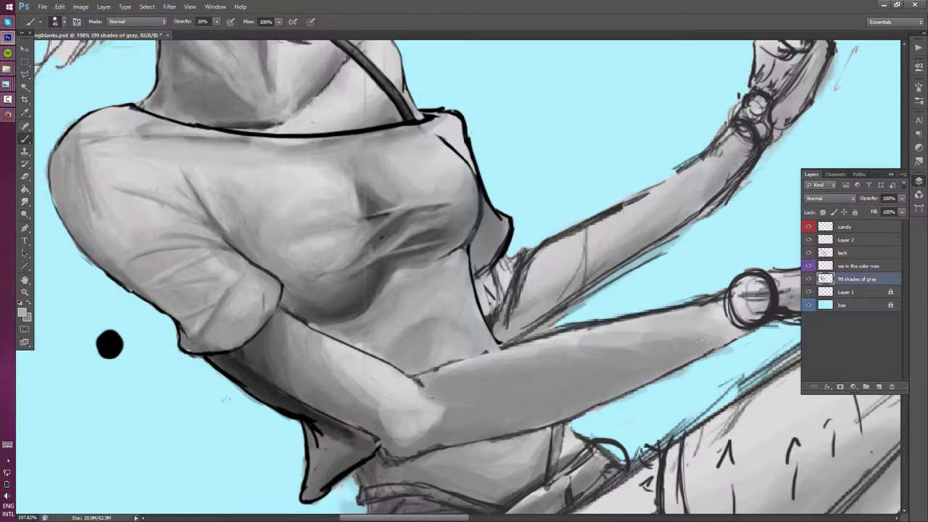
key("e")
scroll(427, 436, "down", 5)
scroll(426, 435, "up", 5)
Lighten and smooth the lower forearm shading so it blends into the elbow
key("b")
mouse_move(480, 377)
left_mouse_down()
mouse_move(677, 345)
mouse_move(499, 365)
mouse_move(667, 347)
mouse_move(522, 387)
left_mouse_up()
scroll(435, 388, "down", 4)
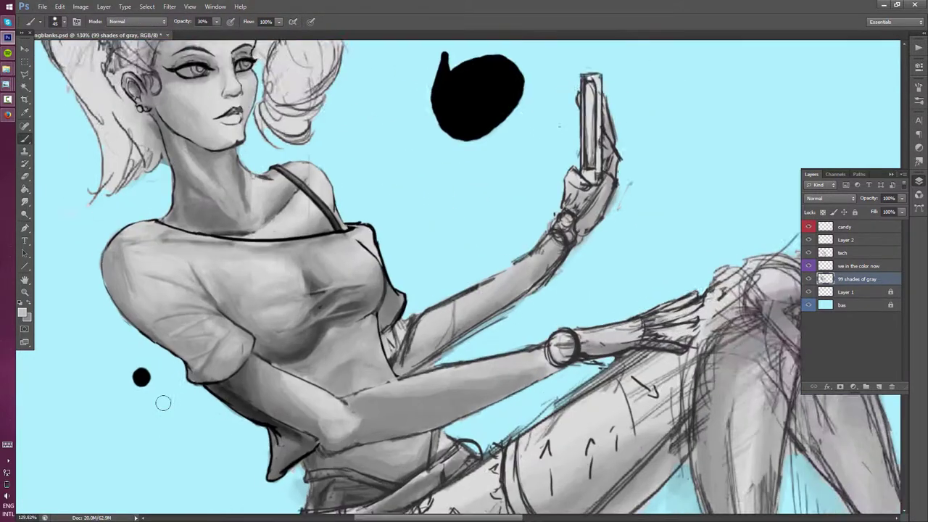
scroll(433, 390, "up", 3)
left_click_drag(432, 389, 543, 372)
left_click_drag(500, 397, 396, 399)
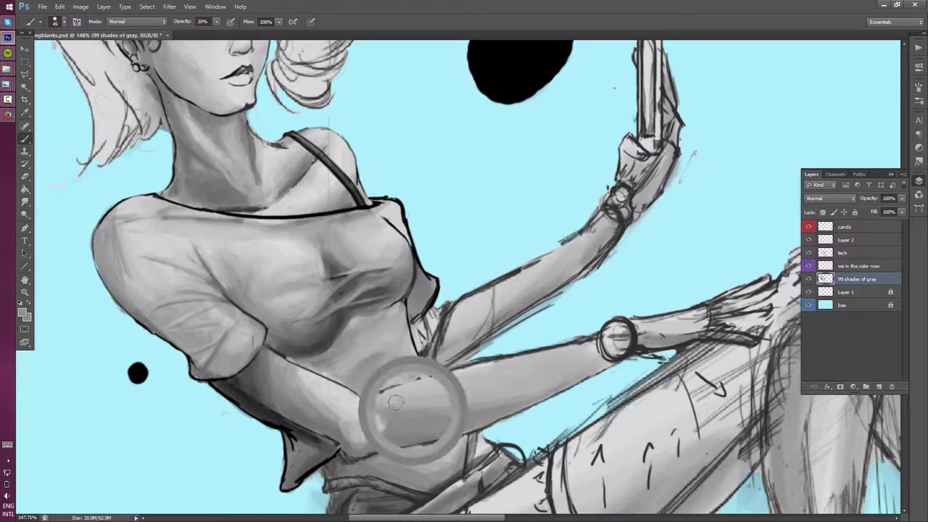
mouse_move(328, 406)
left_mouse_down()
mouse_move(341, 395)
mouse_move(356, 424)
left_mouse_up()
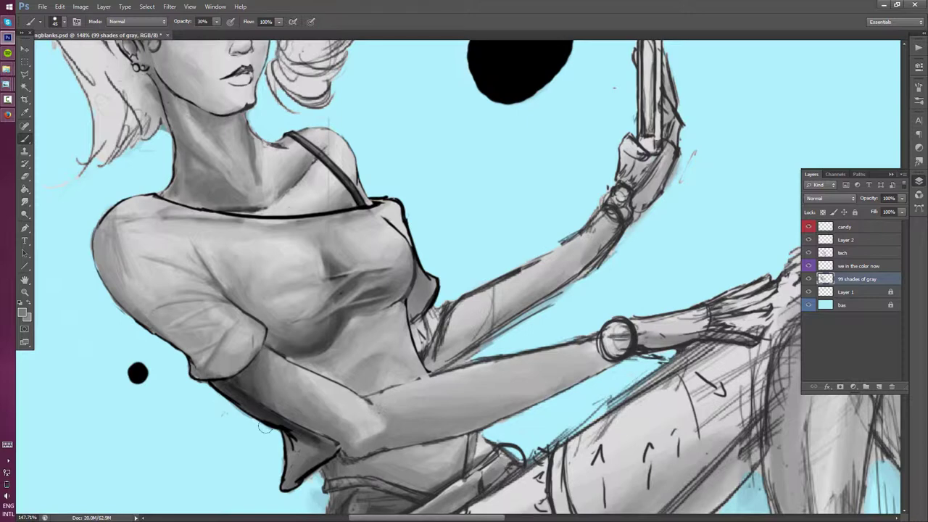
scroll(290, 384, "down", 3)
scroll(436, 385, "up", 3)
Reduce the brush size to 30, bring the hand and wrist into view, and select the tech layer
key("bracketleft")
key("bracketleft")
key("bracketleft")
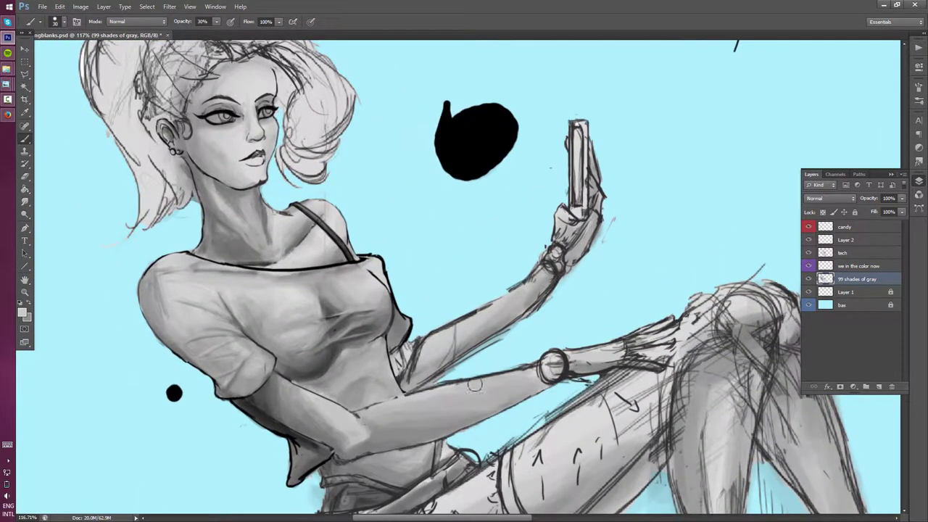
scroll(470, 390, "down", 3)
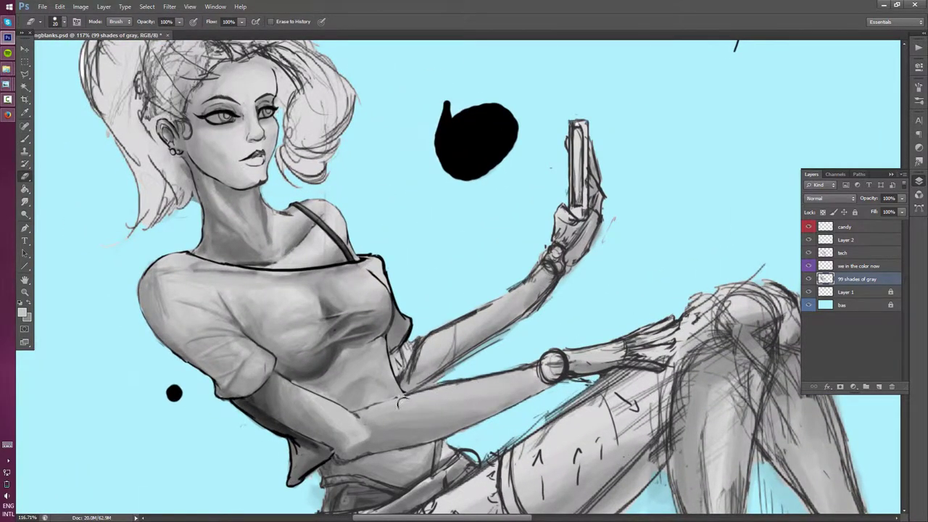
scroll(495, 386, "up", 3)
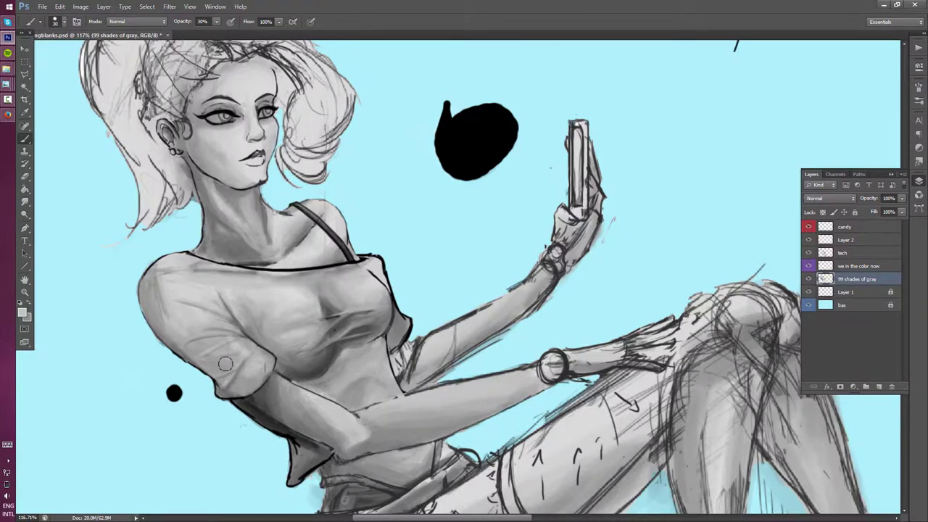
scroll(225, 363, "down", 3)
scroll(501, 301, "up", 3)
scroll(417, 305, "up", 2)
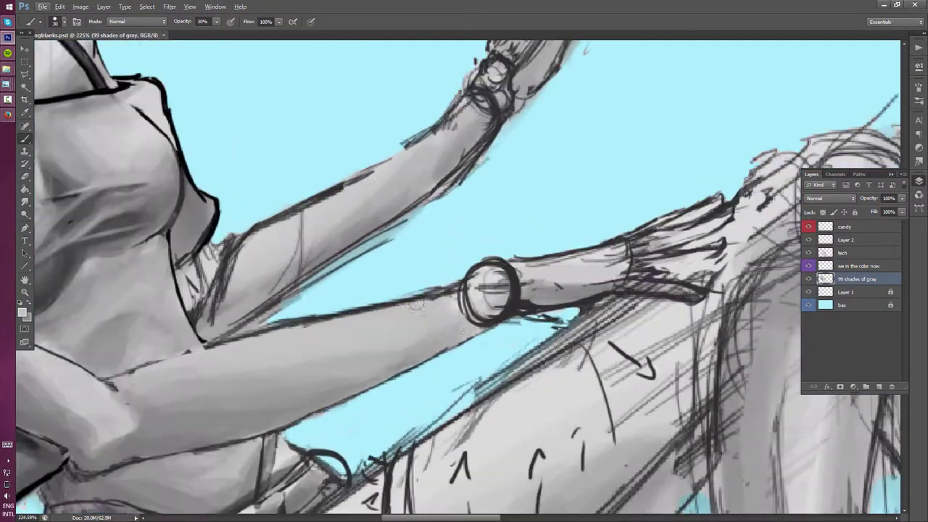
left_click_drag(725, 272, 584, 355)
left_click(841, 252)
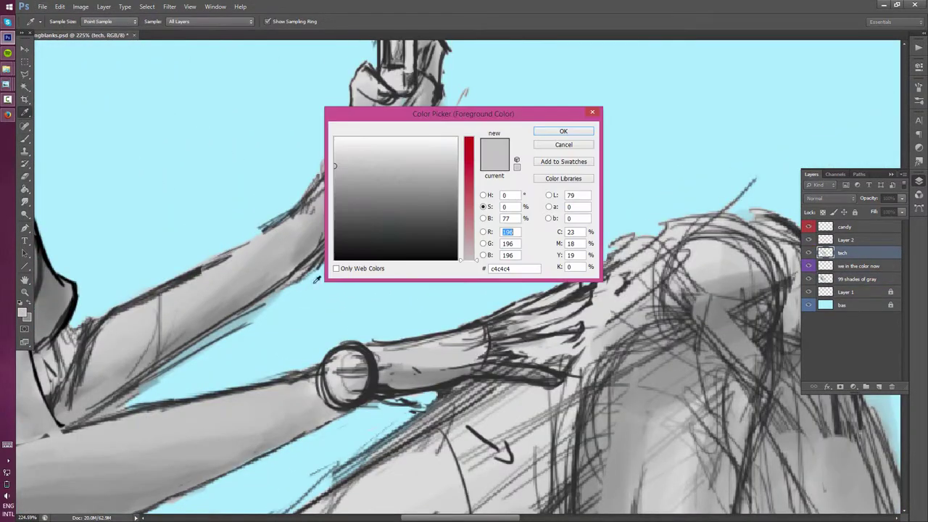
Pick a light grey and erase the bracelet and surrounding lines from the resting wrist
key("Return")
left_click(460, 215)
mouse_move(216, 21)
left_mouse_down()
mouse_move(232, 35)
mouse_move(255, 35)
left_mouse_up()
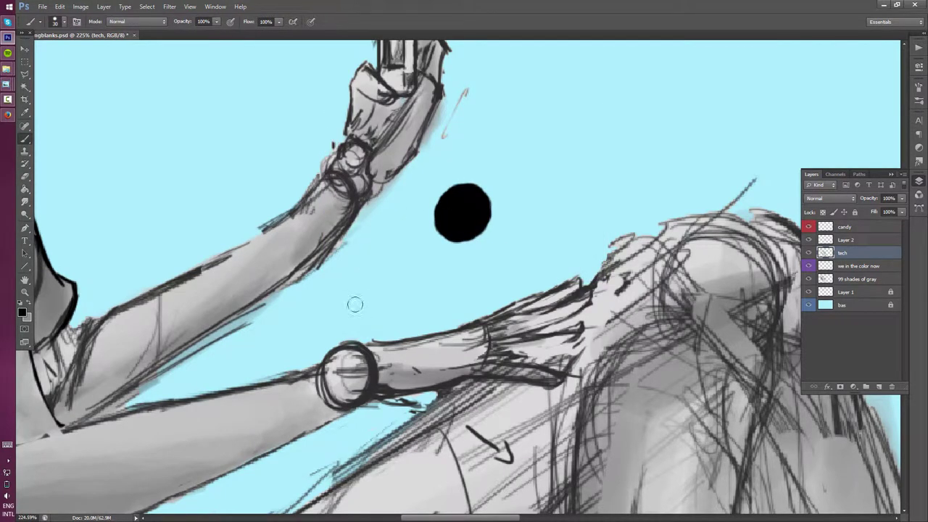
key("e")
left_click_drag(321, 382, 355, 392)
left_click_drag(312, 367, 391, 363)
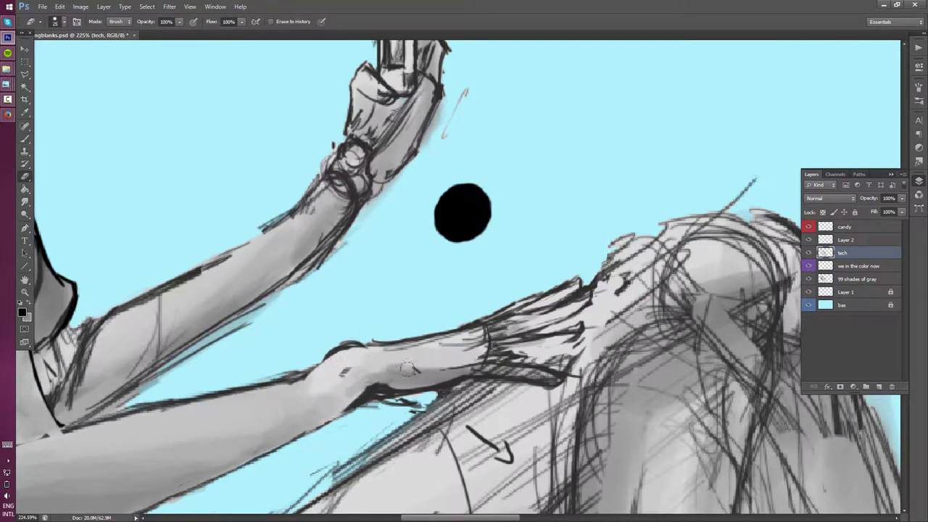
mouse_move(435, 388)
left_mouse_down()
mouse_move(346, 360)
mouse_move(428, 341)
left_mouse_up()
Cover the wrist's dark lines with light grey brush shading
key("b")
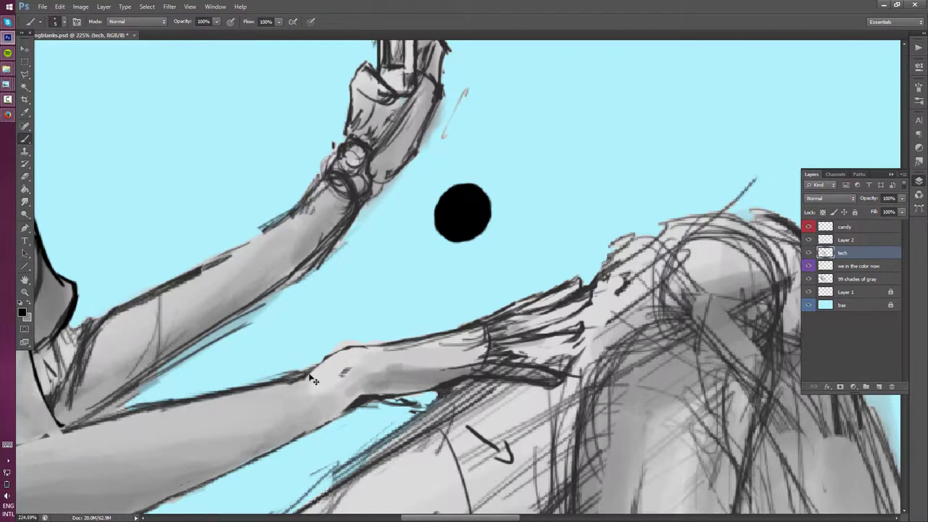
left_click_drag(573, 373, 497, 370)
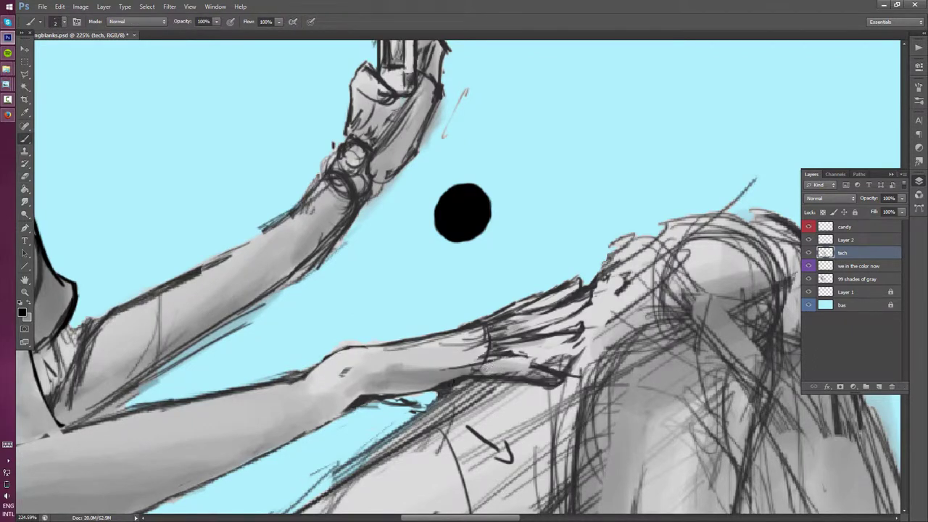
mouse_move(435, 383)
left_mouse_down()
mouse_move(461, 385)
mouse_move(520, 356)
mouse_move(537, 373)
mouse_move(583, 370)
left_mouse_up()
key("e")
key("b")
key("e")
Draw a thin 2px finger line at the wrist and refine its strokes
key("b")
key("e")
key("b")
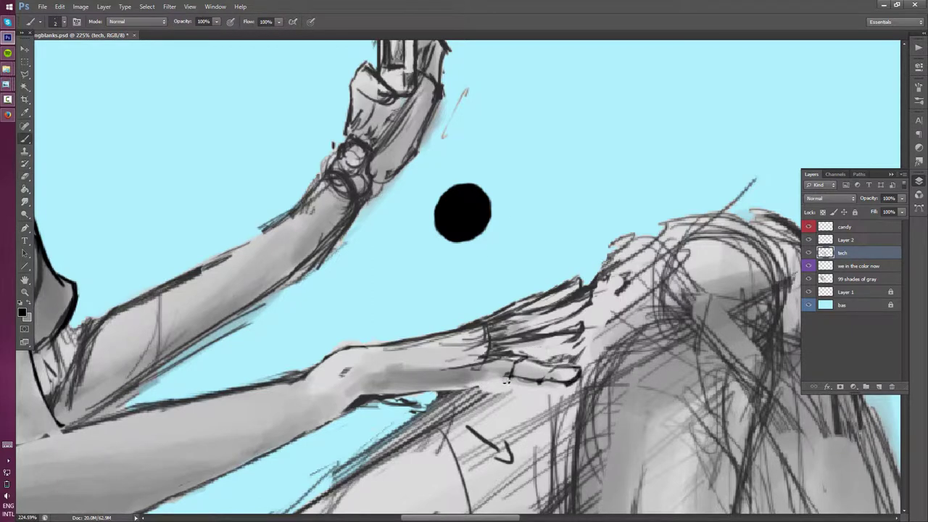
key("ctrl+z")
left_click_drag(500, 342, 546, 336)
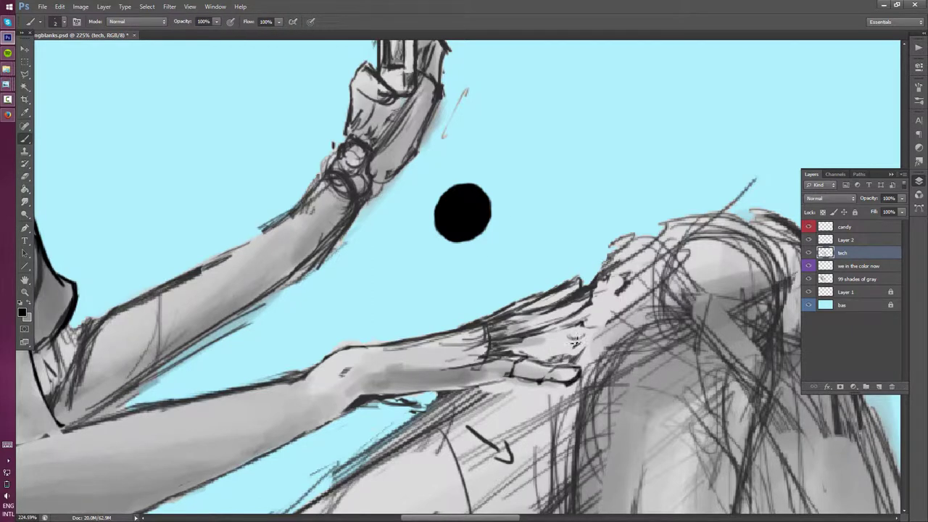
key("e")
mouse_move(569, 327)
left_mouse_down()
mouse_move(591, 321)
mouse_move(567, 330)
left_mouse_up()
Tidy the finger strokes, then start a freehand selection around the lower fingers
key("b")
key("e")
key("b")
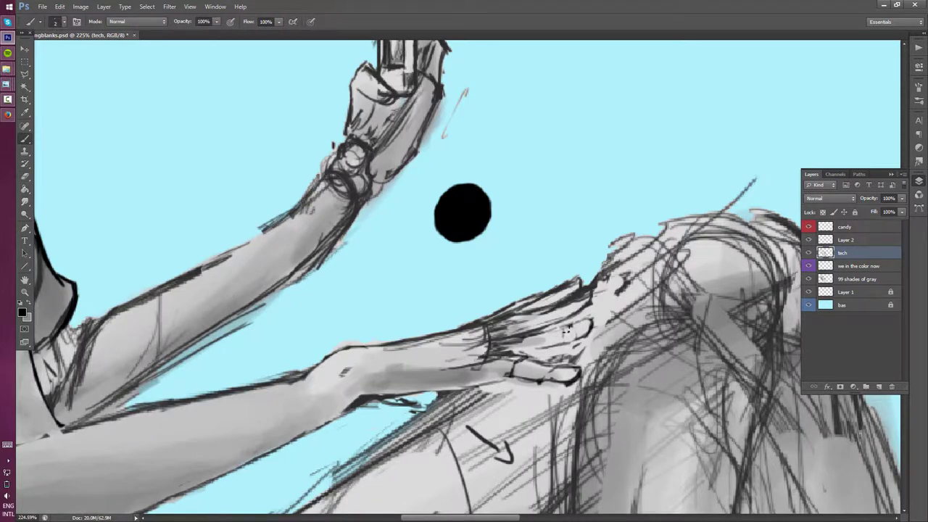
key("r")
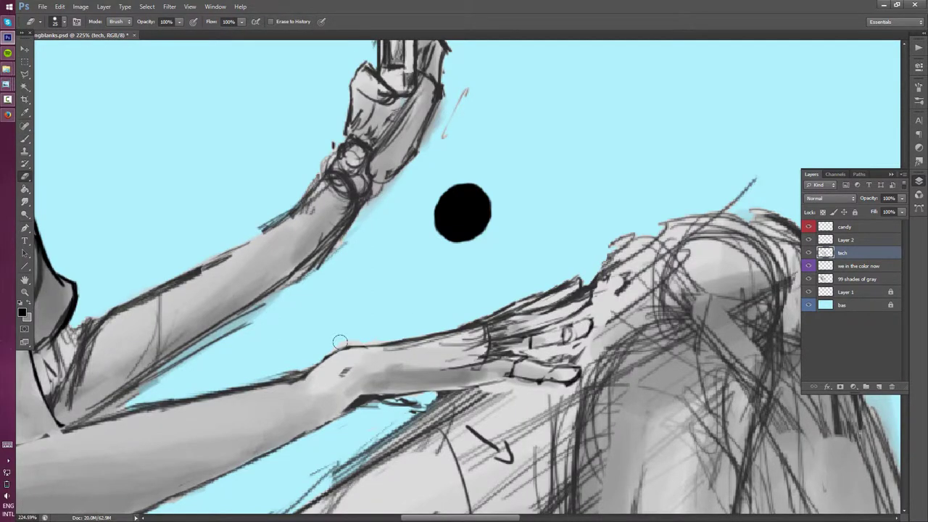
left_click_drag(337, 338, 342, 346)
Finish lasso-selecting the lower fingers and nudge them up and left
key("l")
left_click(451, 390)
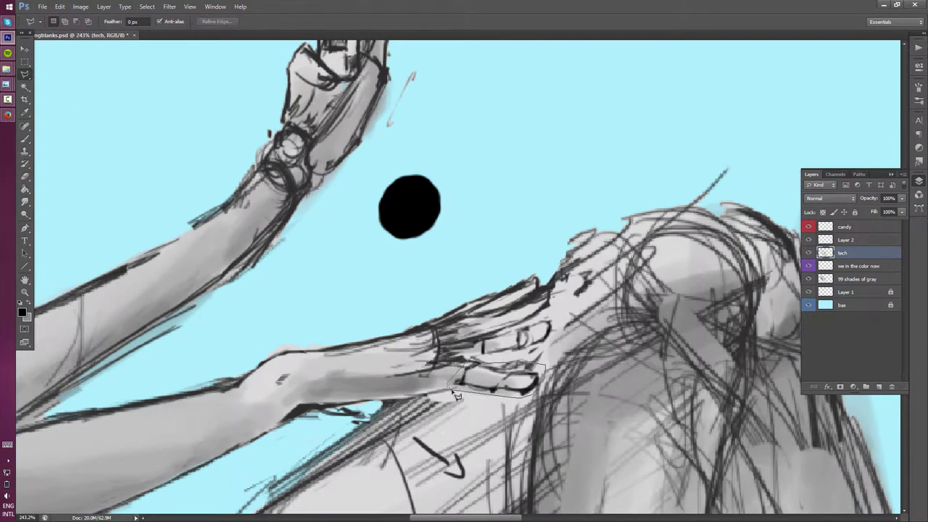
key("v")
left_click_drag(503, 379, 491, 373)
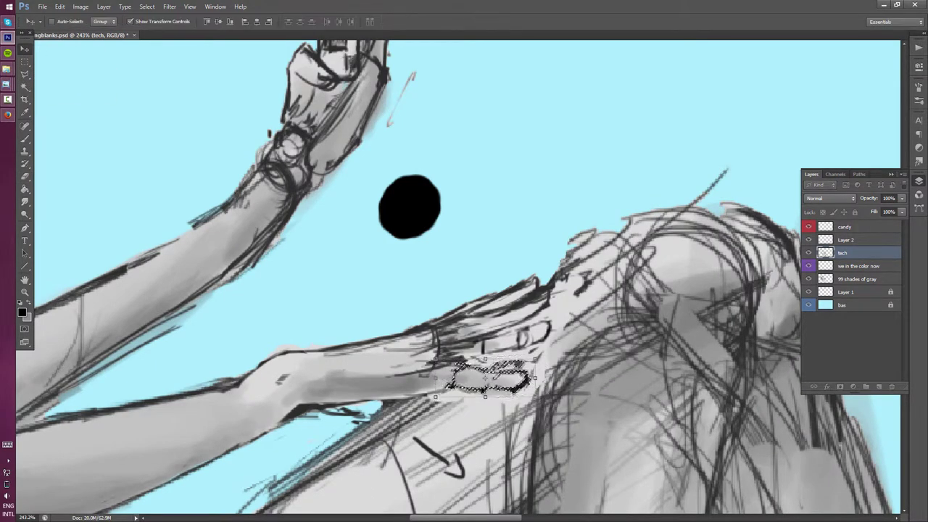
Erase the leftover strokes above the moved fingers
key("e")
left_click_drag(537, 354, 471, 400)
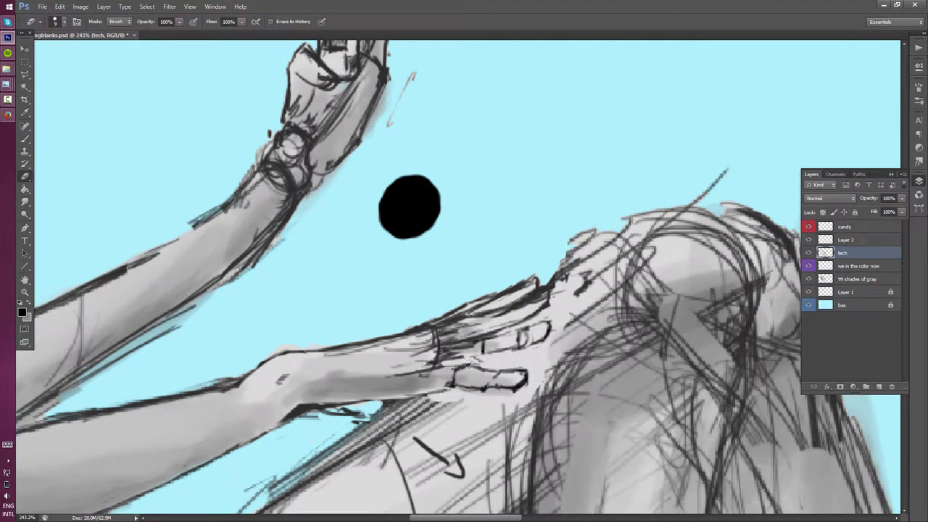
mouse_move(464, 348)
left_mouse_down()
mouse_move(406, 370)
mouse_move(486, 355)
mouse_move(507, 333)
left_mouse_up()
key("b")
key("e")
key("b")
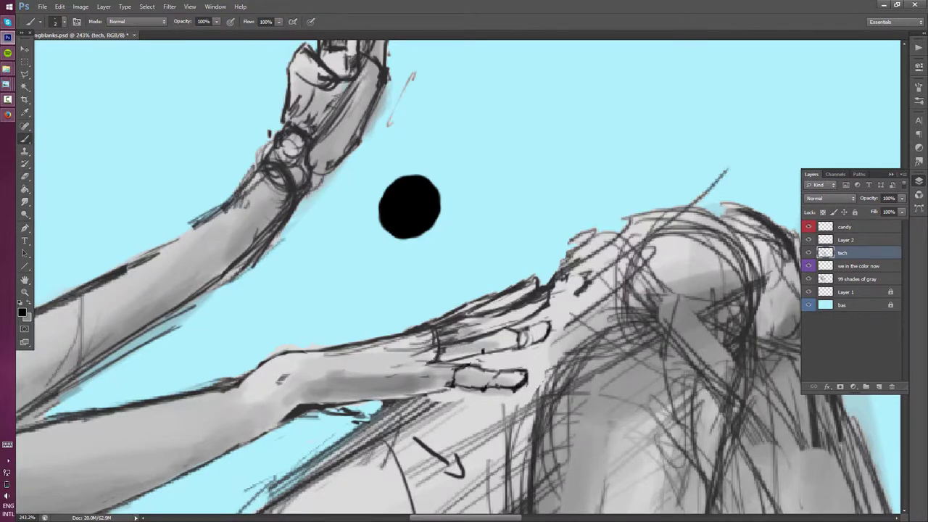
Trim stray bits from the finger strokes
key("e")
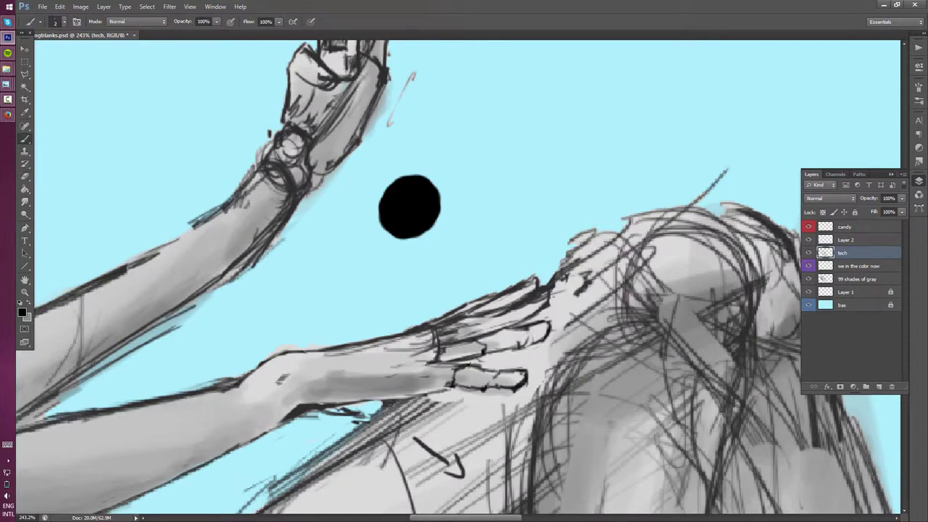
key("e")
key("b")
mouse_move(522, 342)
left_mouse_down()
mouse_move(485, 351)
mouse_move(522, 345)
left_mouse_up()
key("e")
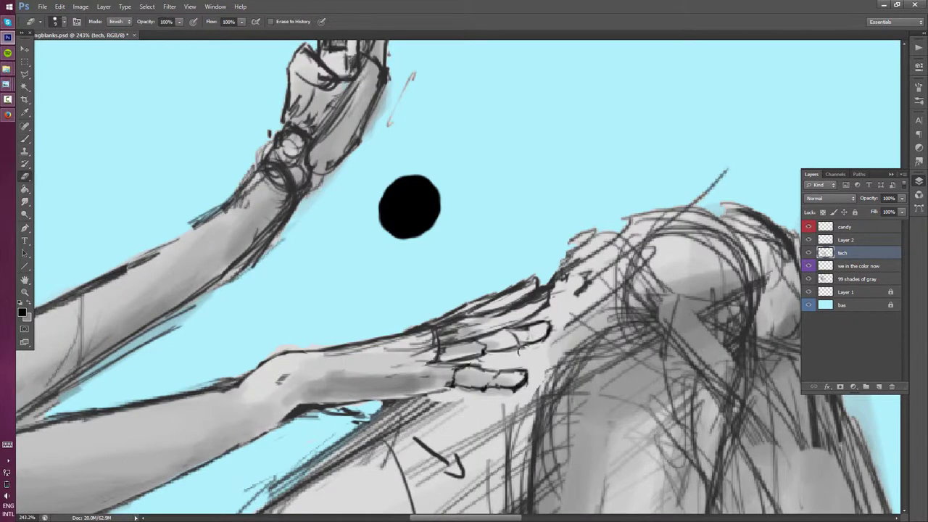
key("b")
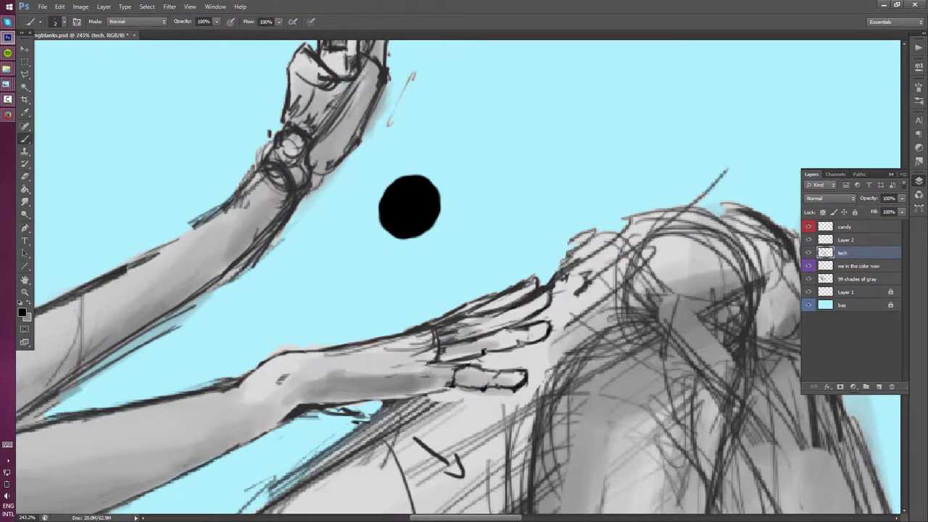
key("e")
key("b")
Add dark strokes under the lower hand and lighten and tidy the finger lines
left_click_drag(325, 410, 368, 419)
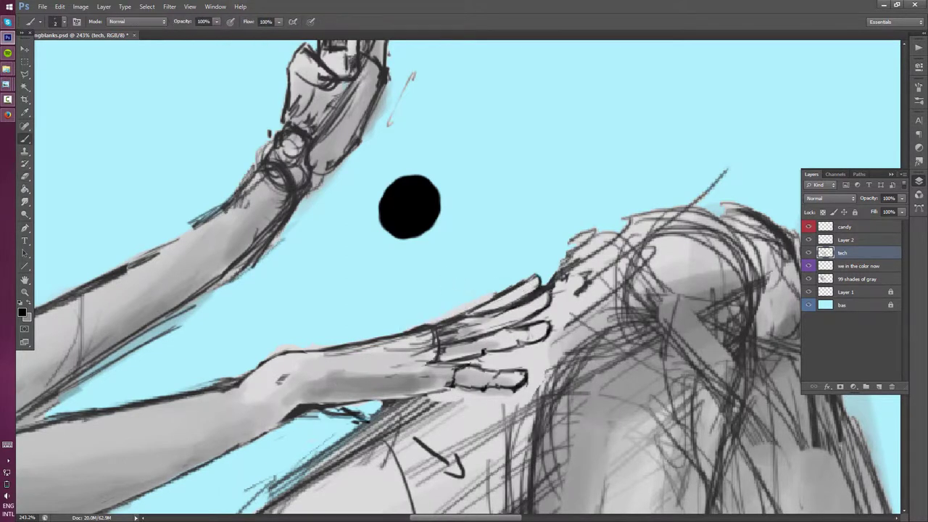
key("e")
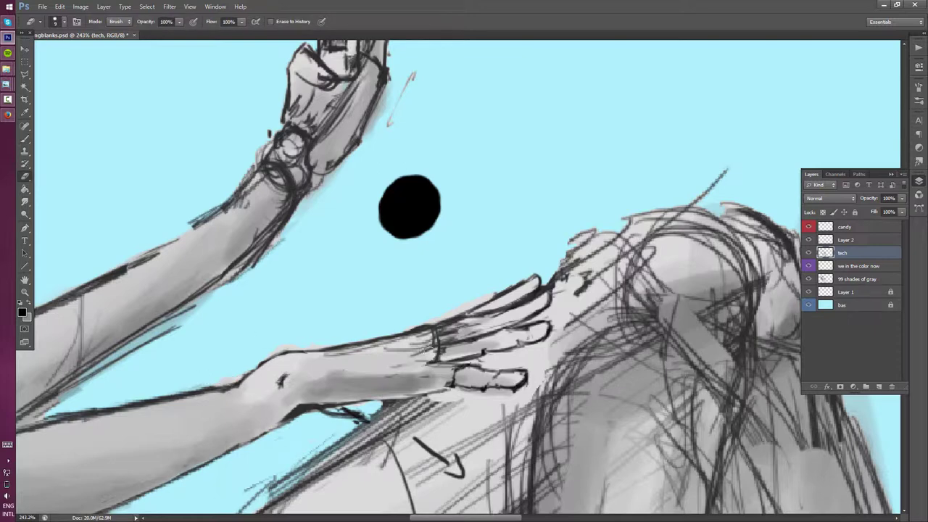
mouse_move(456, 358)
left_mouse_down()
mouse_move(417, 333)
mouse_move(475, 319)
left_mouse_up()
key("b")
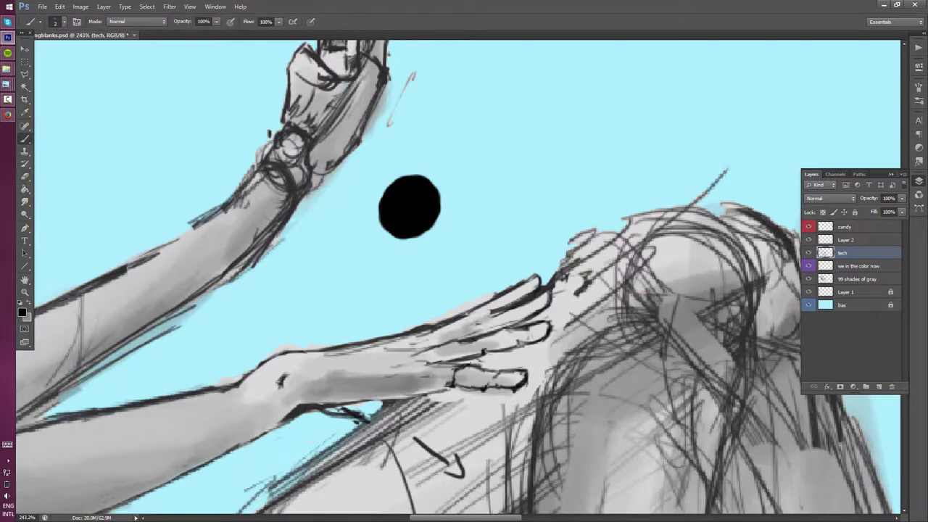
left_click_drag(435, 330, 504, 308)
key("e")
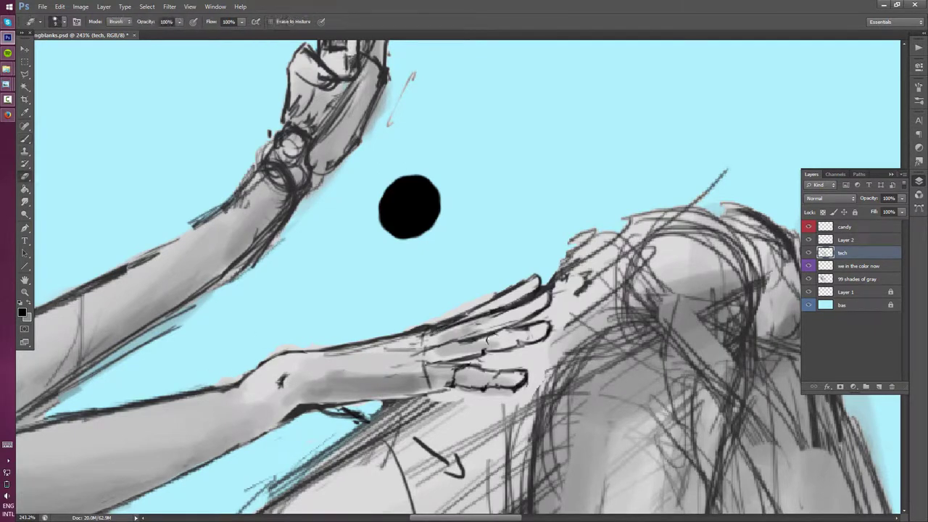
left_click_drag(460, 340, 528, 325)
Zoom in on the lower hand and draw a new stroke across it
scroll(450, 376, "down", 5)
scroll(449, 376, "up", 5)
scroll(450, 376, "up", 1)
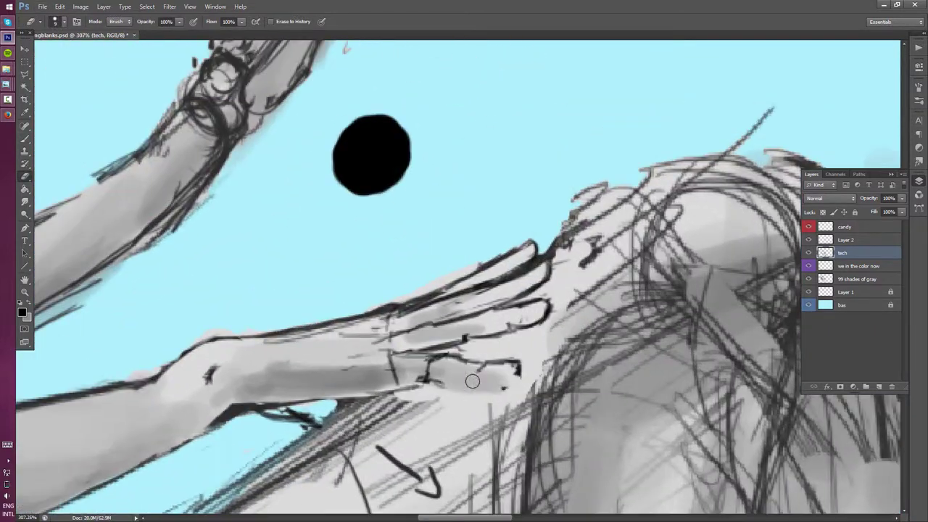
key("b")
mouse_move(388, 377)
left_mouse_down()
mouse_move(503, 359)
mouse_move(507, 369)
mouse_move(511, 358)
mouse_move(472, 375)
mouse_move(508, 348)
left_mouse_up()
key("e")
key("b")
Redraw the strokes across the knuckles and erase part of the old finger strokes
key("e")
key("b")
key("e")
key("b")
left_click_drag(392, 359, 464, 355)
key("e")
mouse_move(377, 388)
left_mouse_down()
mouse_move(482, 377)
mouse_move(515, 357)
mouse_move(496, 376)
left_mouse_up()
Ink new strokes on the fingers and lighten the lower finger line
key("b")
key("e")
key("b")
key("e")
key("b")
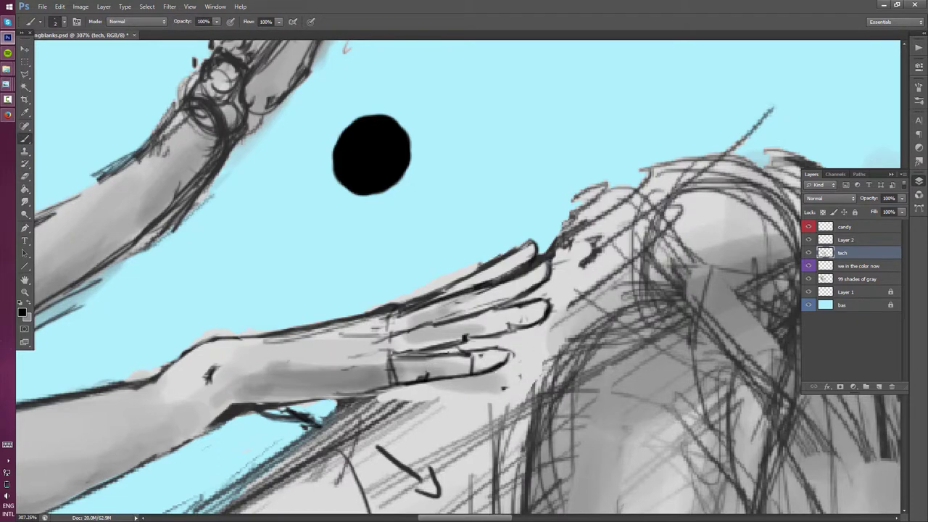
key("e")
key("b")
left_click_drag(452, 355, 464, 351)
left_click_drag(496, 353, 514, 347)
mouse_move(434, 370)
left_mouse_down()
mouse_move(475, 373)
mouse_move(522, 357)
left_mouse_up()
Draw dark finger outlines and erase the vertical finger-joint lines
key("b")
left_click_drag(522, 356, 516, 371)
key("e")
mouse_move(391, 385)
left_mouse_down()
mouse_move(385, 334)
mouse_move(340, 330)
mouse_move(427, 291)
left_mouse_up()
key("b")
key("e")
mouse_move(366, 332)
left_mouse_down()
mouse_move(429, 306)
mouse_move(409, 330)
left_mouse_up()
Redraw the finger outline and erase the excess part of it
key("b")
key("b")
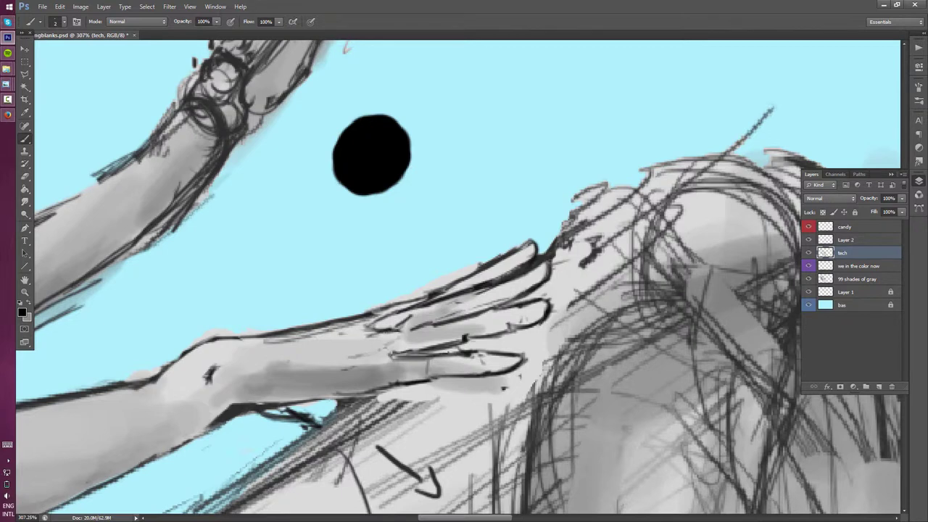
key("e")
mouse_move(355, 368)
left_mouse_down()
mouse_move(393, 354)
mouse_move(358, 363)
left_mouse_up()
mouse_move(402, 325)
left_mouse_down()
mouse_move(376, 338)
mouse_move(409, 317)
mouse_move(395, 304)
mouse_move(456, 284)
mouse_move(500, 251)
left_mouse_up()
key("e")
key("b")
key("e")
Redraw the upper edge of the hand and clean along its edge
key("b")
key("e")
key("b")
key("e")
key("b")
key("b")
key("e")
key("b")
left_click_drag(464, 281, 535, 252)
key("e")
key("b")
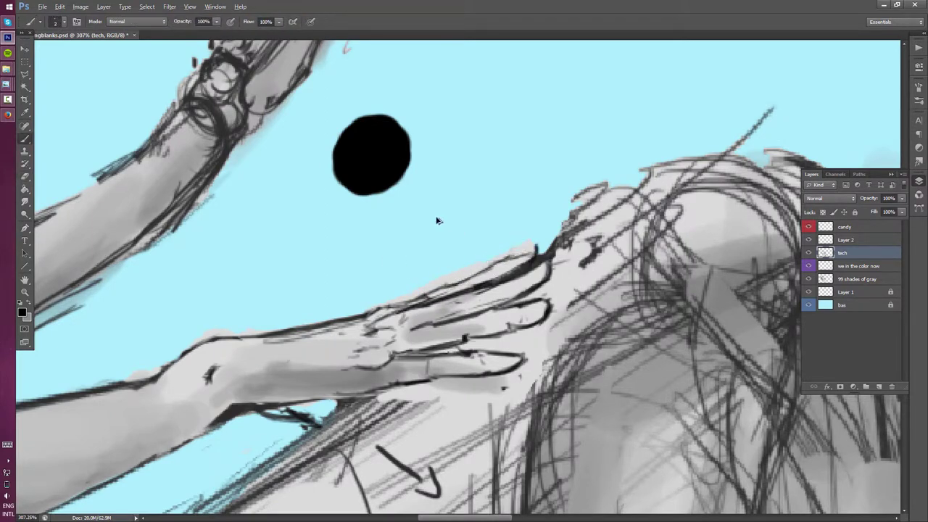
key("e")
scroll(508, 261, "down", 3)
On the 99 shades of gray layer, shade the hand's underside and fingers light grey
key("alt+bracketleft")
key("alt+bracketleft")
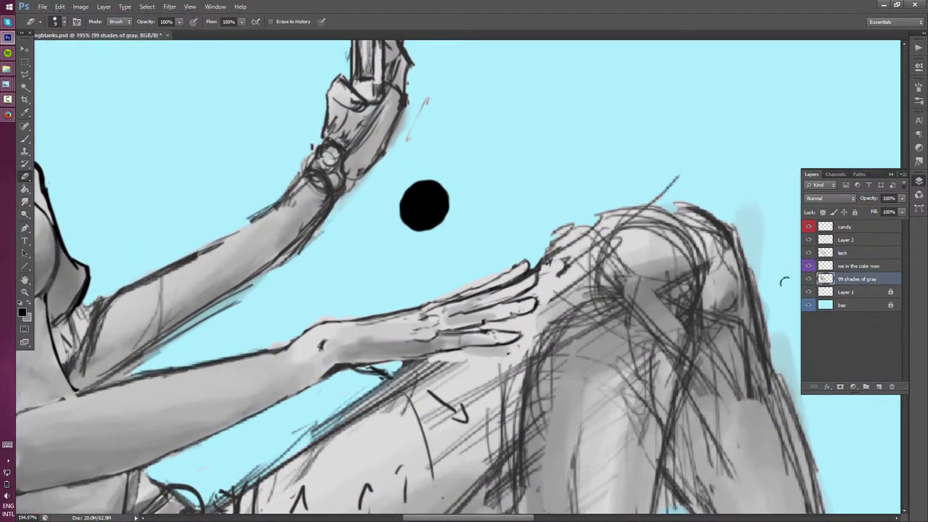
key("b")
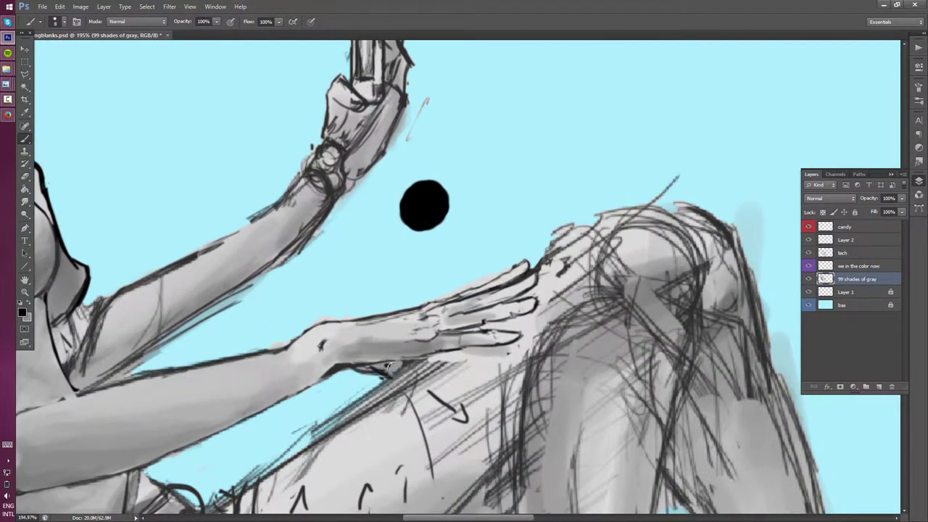
type("30")
left_click(390, 362, "alt")
left_click_drag(393, 367, 511, 338)
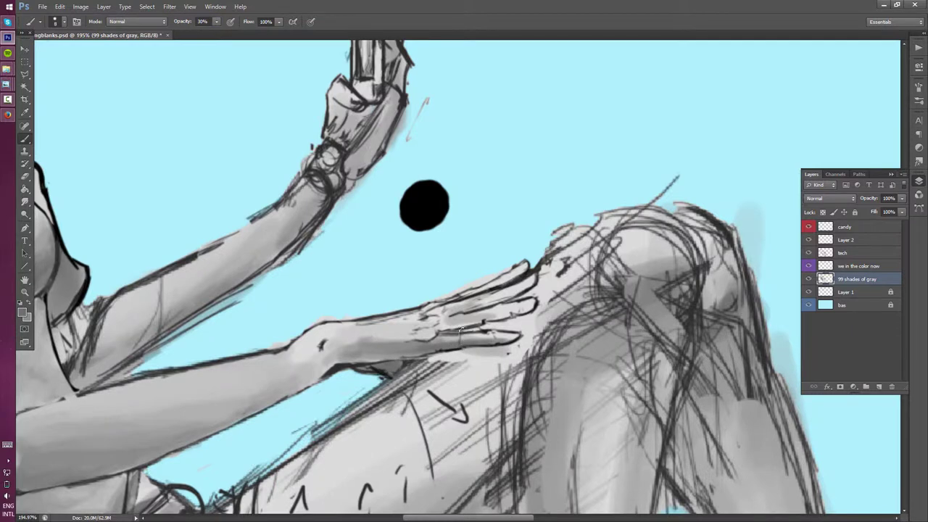
mouse_move(435, 333)
left_mouse_down()
mouse_move(490, 316)
mouse_move(522, 284)
left_mouse_up()
left_click_drag(435, 315, 484, 289)
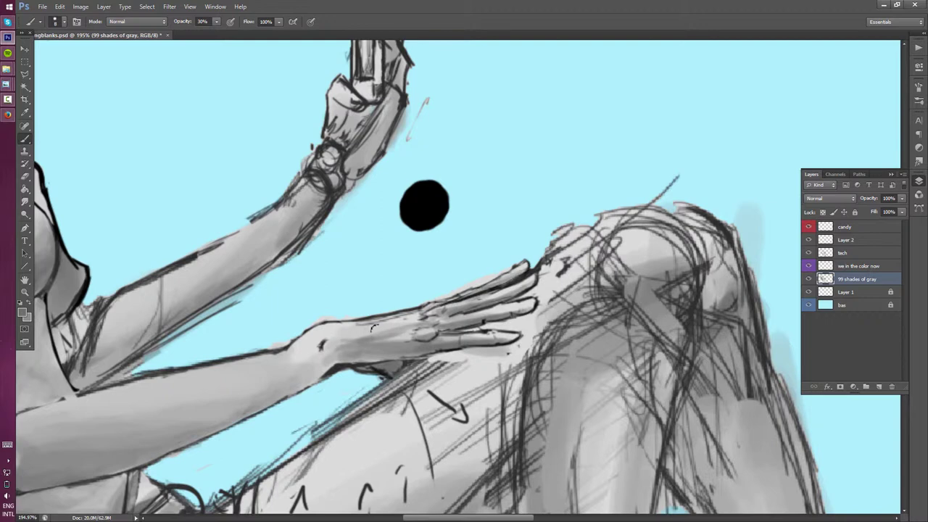
Shade the top edge of the wrist and forearm, then return to the tech layer
left_click_drag(420, 318, 345, 342)
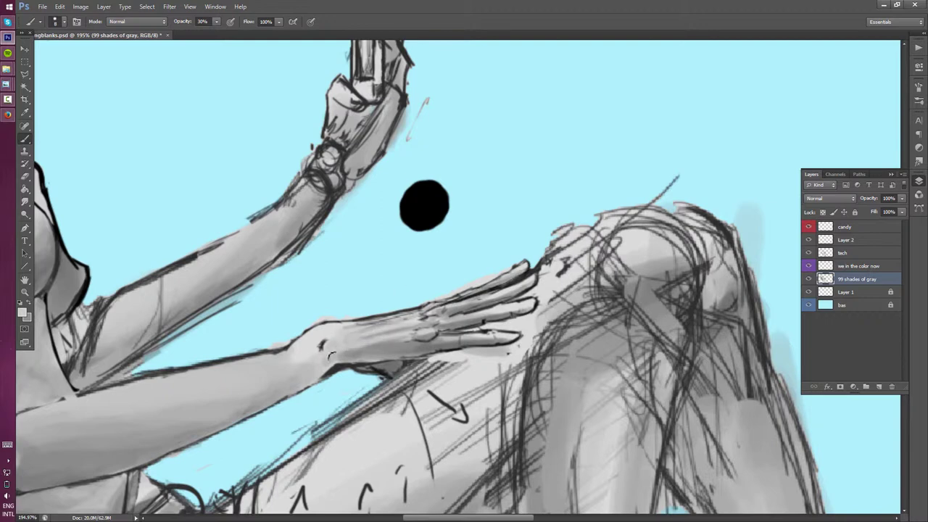
scroll(266, 400, "down", 2)
key("e")
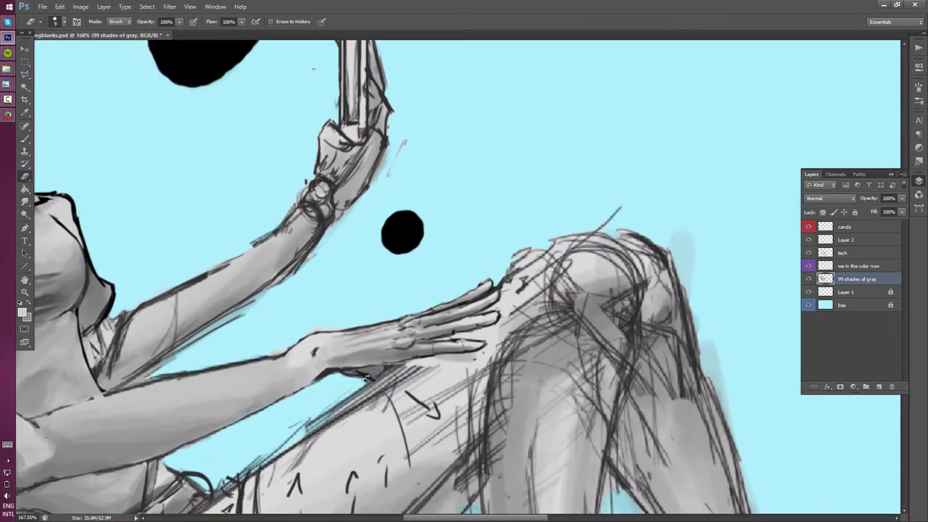
scroll(365, 378, "down", 5)
scroll(365, 378, "up", 5)
key("alt+bracketright")
key("alt+bracketright")
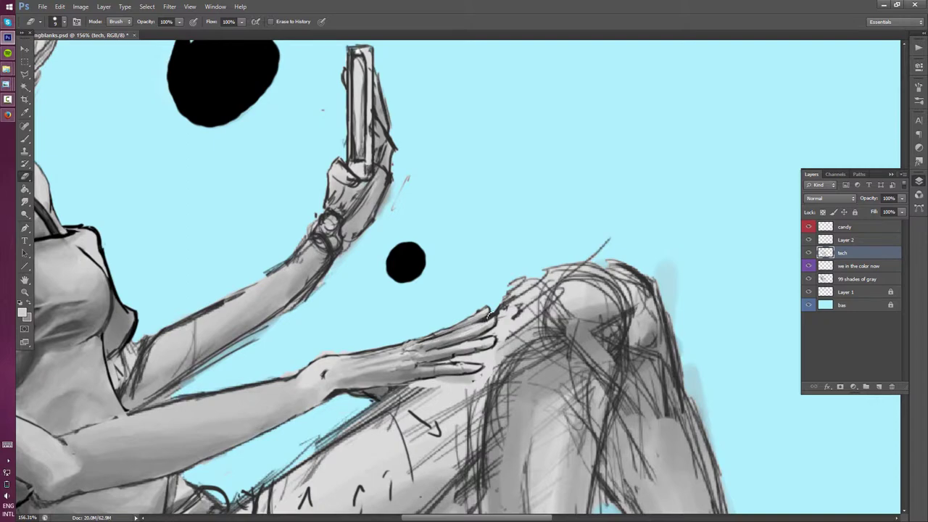
scroll(499, 313, "down", 5)
scroll(415, 324, "up", 5)
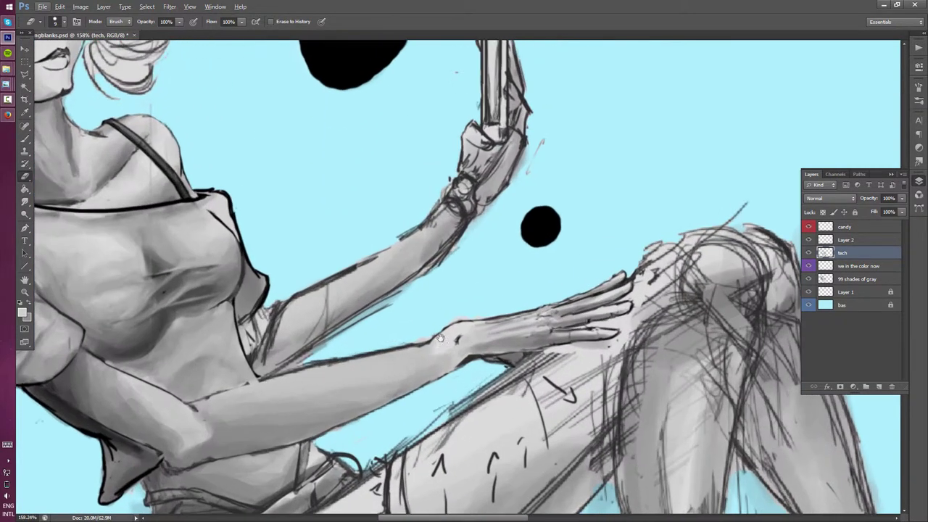
Reset to black, zoom in, and darken the fingertip outline
key("b")
key("d")
key("e")
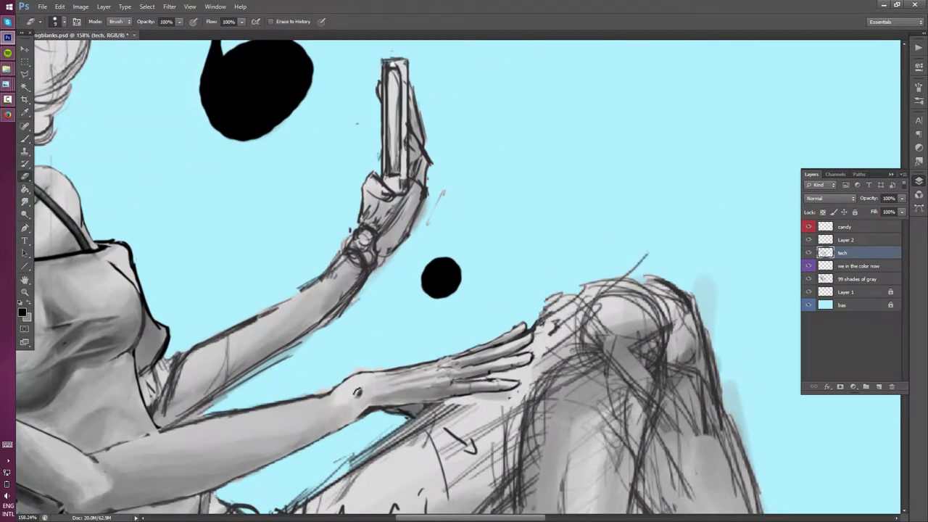
scroll(311, 326, "up", 3)
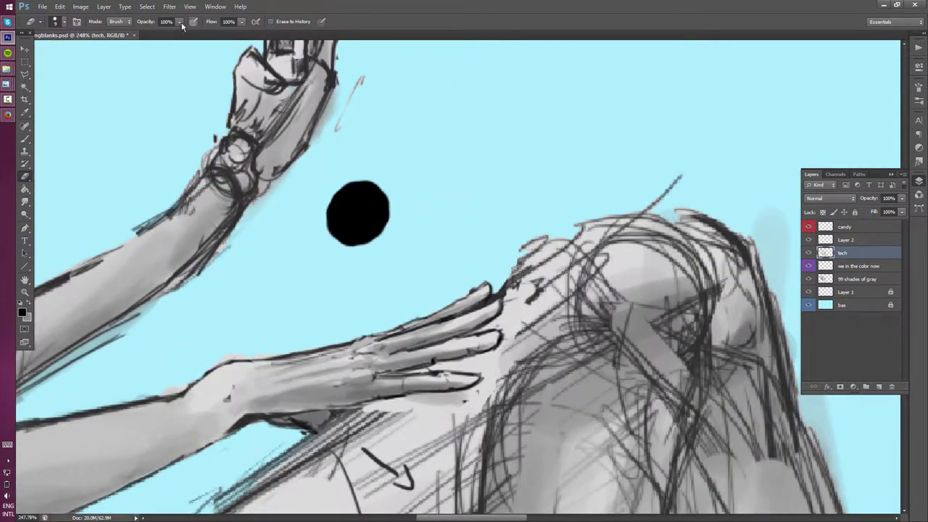
scroll(357, 333, "up", 2)
key("b")
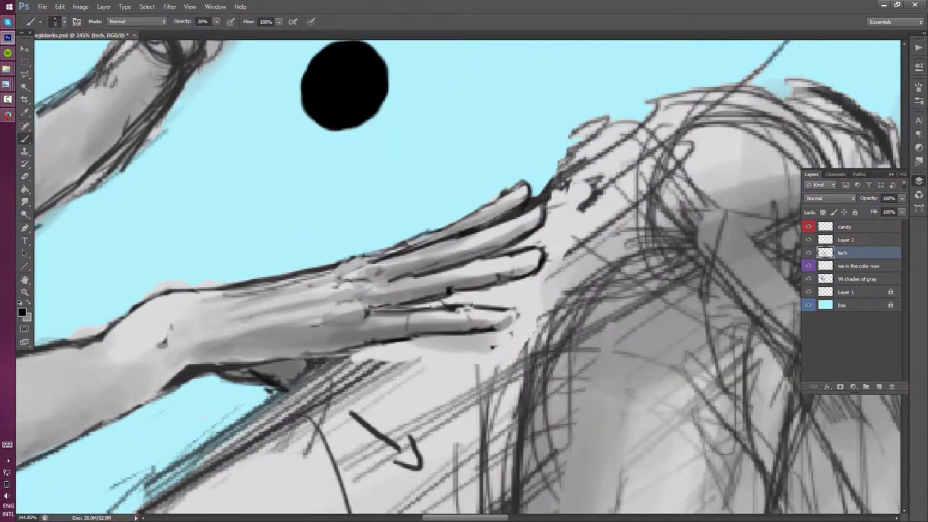
left_click_drag(502, 309, 515, 326)
Repaint and clean up the finger and fingertip outlines
key("e")
key("b")
key("e")
left_click_drag(529, 254, 544, 276)
mouse_move(507, 243)
left_mouse_down()
mouse_move(543, 257)
mouse_move(547, 270)
mouse_move(516, 274)
left_mouse_up()
key("b")
key("e")
mouse_move(507, 217)
left_mouse_down()
mouse_move(474, 271)
mouse_move(482, 240)
mouse_move(485, 250)
mouse_move(442, 263)
left_mouse_up()
key("b")
key("e")
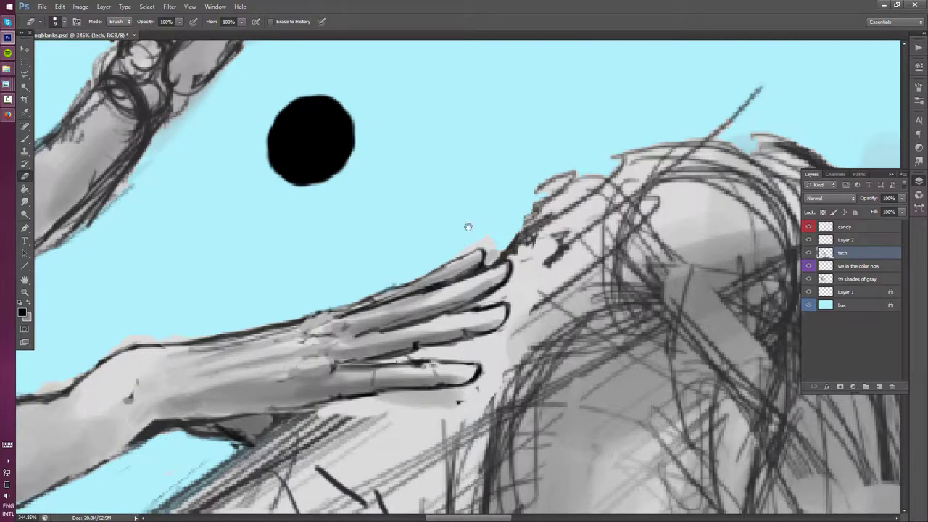
Pan along the hand, make the 99 shades of gray layer active, and zoom out
left_click_drag(467, 227, 443, 262)
left_click(828, 278)
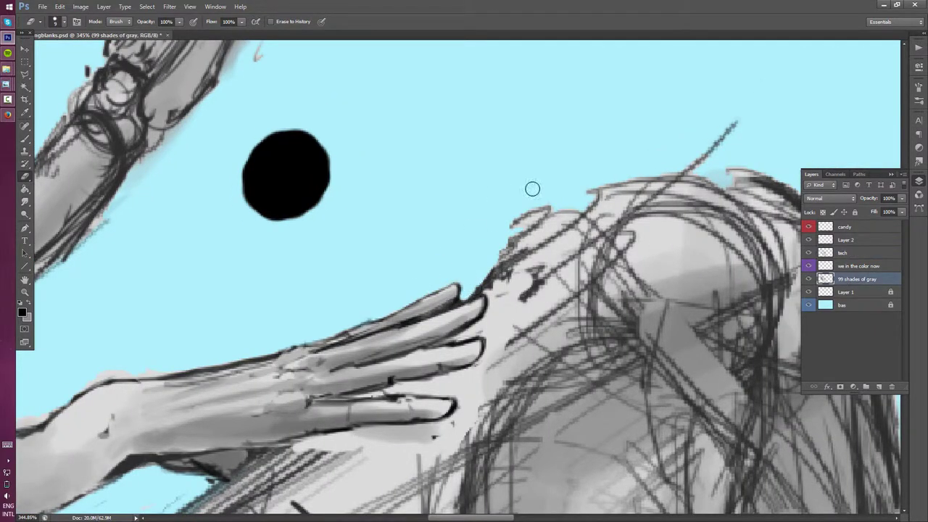
left_click_drag(532, 189, 679, 87)
left_click_drag(216, 288, 226, 316)
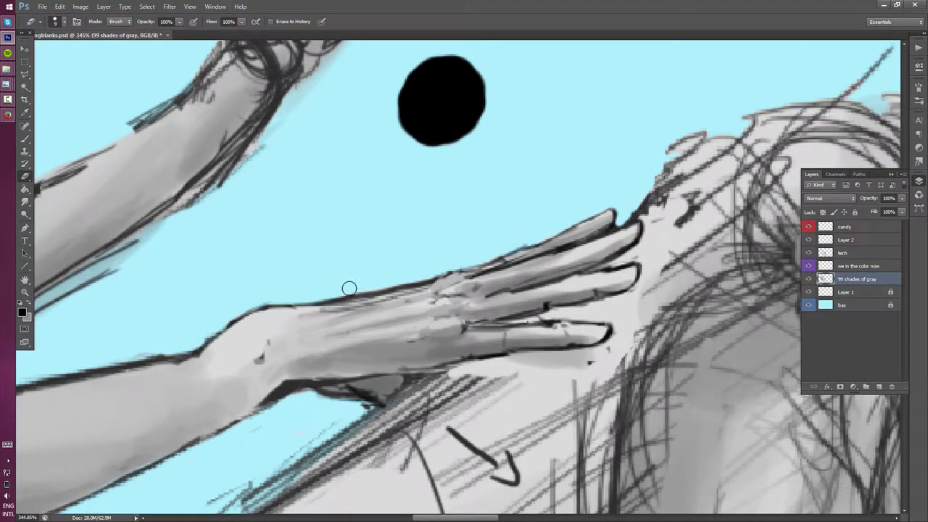
scroll(508, 236, "down", 10)
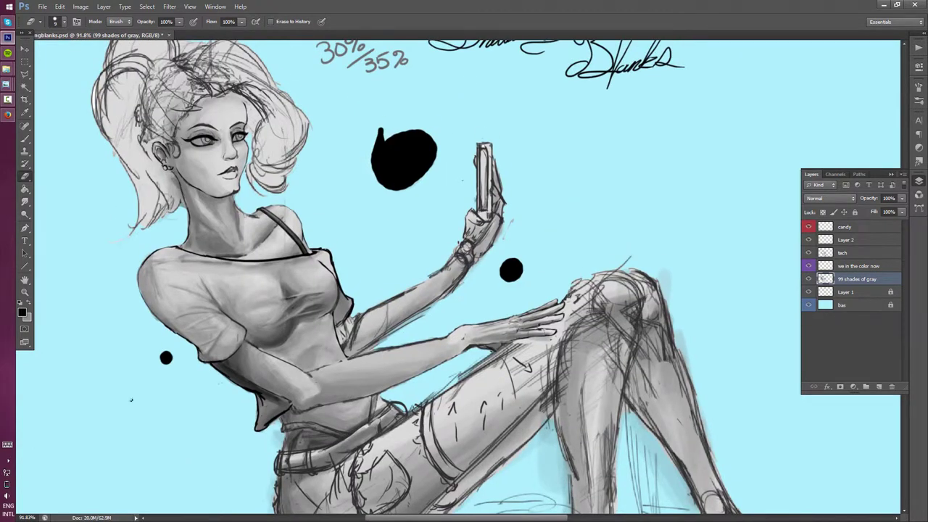
left_click_drag(558, 305, 413, 290)
Brush a handwritten 'Best' beside the phone, then undo the crossed-out and stray strokes
scroll(414, 292, "up", 3)
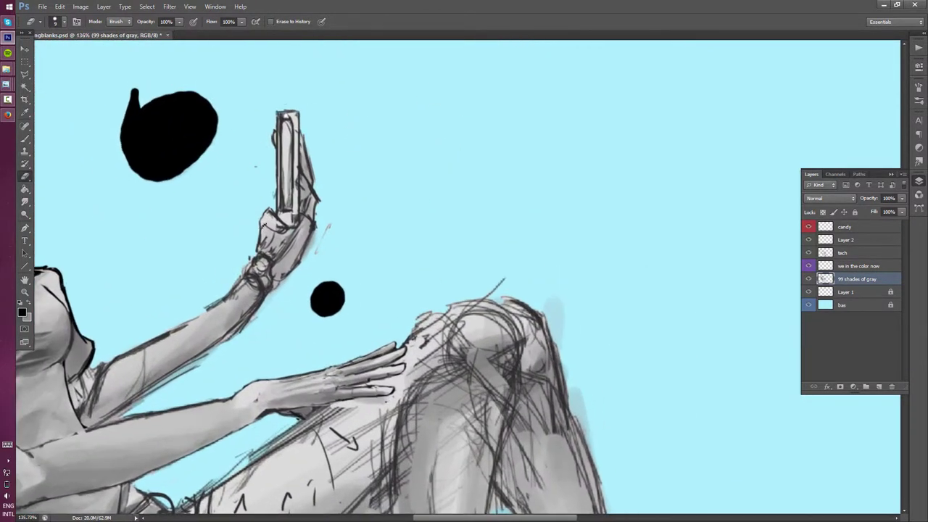
key("b")
mouse_move(368, 142)
left_mouse_down()
mouse_move(379, 185)
mouse_move(426, 161)
left_mouse_up()
left_click_drag(426, 134, 431, 170)
left_click_drag(393, 210, 528, 170)
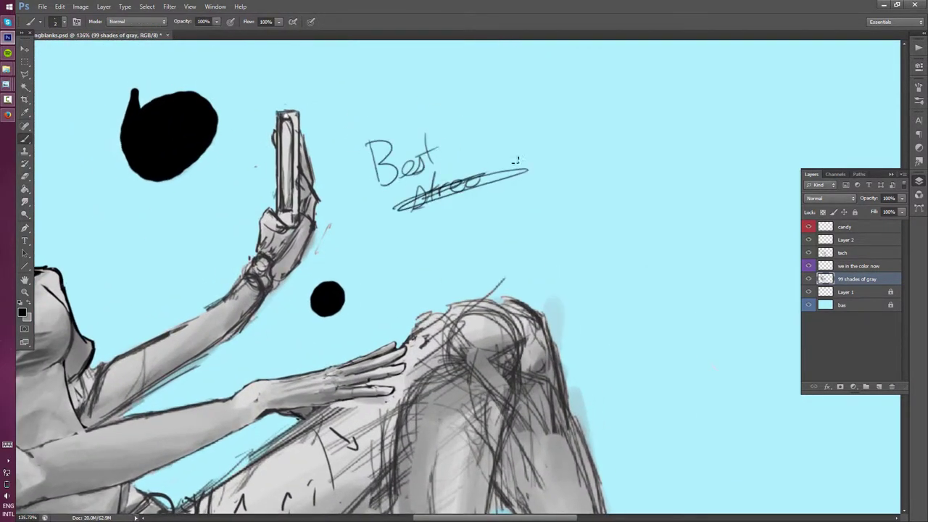
left_click_drag(428, 217, 472, 218)
mouse_move(403, 246)
left_mouse_down()
mouse_move(500, 214)
mouse_move(638, 218)
left_mouse_up()
key("e")
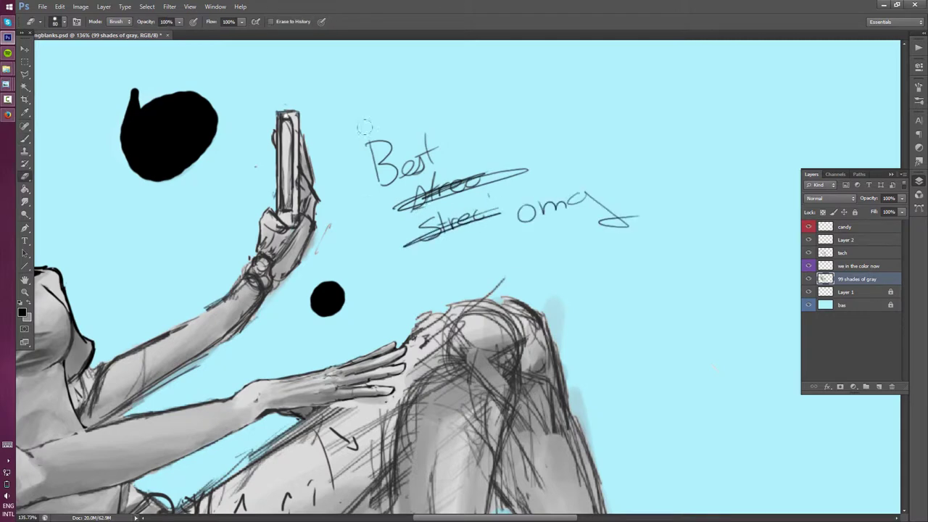
mouse_move(508, 217)
left_mouse_down()
mouse_move(368, 116)
mouse_move(370, 177)
left_mouse_up()
key("b")
key("ctrl+z")
left_click_drag(391, 141, 376, 201)
key("ctrl+z")
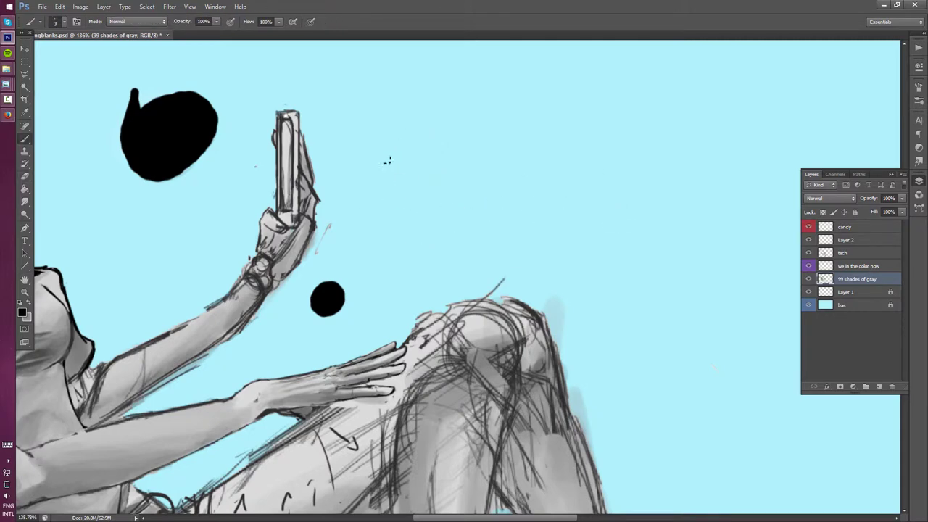
Rewrite the caption as cursive 'Best sketch' in the sky near the phone
left_click_drag(385, 145, 403, 190)
mouse_move(388, 122)
left_mouse_down()
mouse_move(366, 200)
mouse_move(455, 154)
left_mouse_up()
left_click_drag(454, 197, 475, 174)
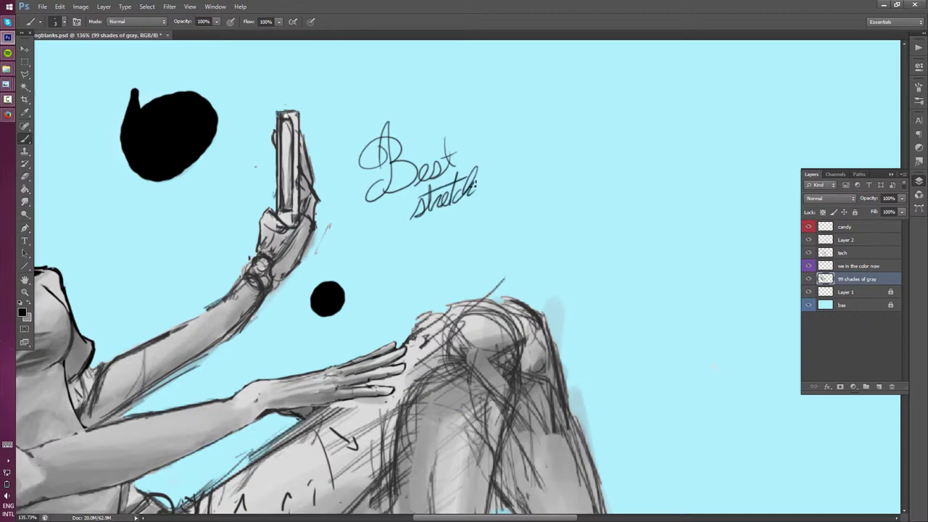
key("ctrl+alt+z")
key("ctrl+alt+z")
key("ctrl+alt+z")
key("ctrl+alt+z")
mouse_move(404, 231)
left_mouse_down()
mouse_move(420, 212)
mouse_move(421, 271)
left_mouse_up()
key("ctrl+alt+z")
key("ctrl+alt+z")
key("ctrl+alt+z")
left_click_drag(417, 215, 399, 239)
left_click_drag(426, 191, 421, 271)
left_click_drag(427, 218, 432, 228)
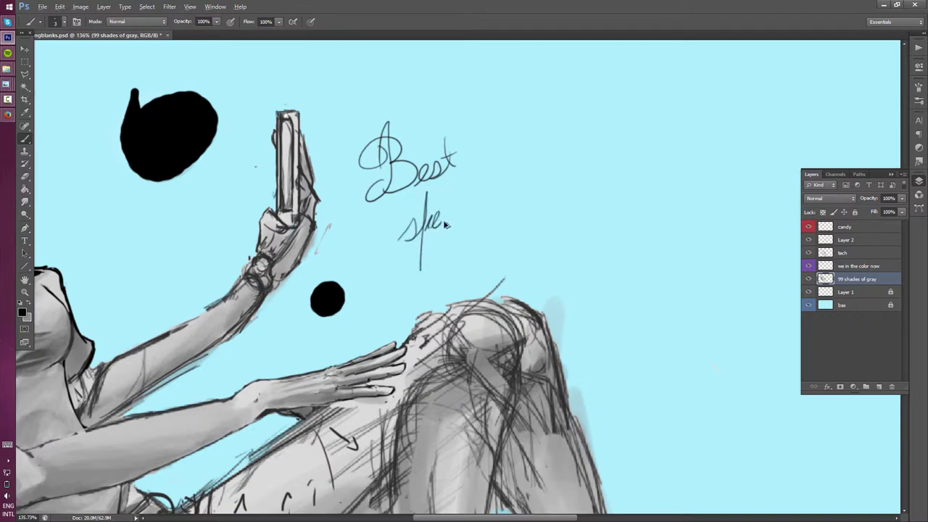
left_click_drag(454, 177, 438, 255)
left_click_drag(448, 218, 476, 206)
mouse_move(404, 214)
left_mouse_down()
mouse_move(475, 184)
mouse_move(541, 190)
left_mouse_up()
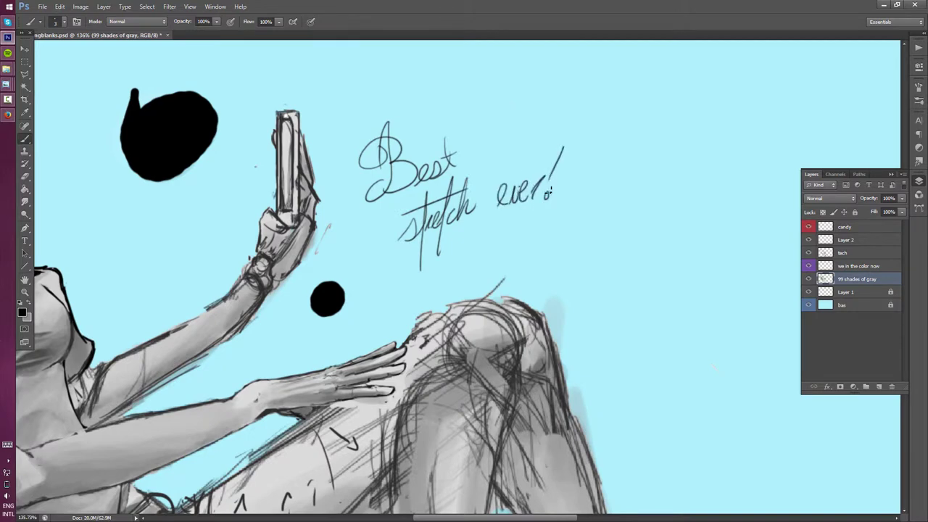
Marquee-select the 'Best sketch ever' caption, delete it and deselect
left_click(25, 61)
left_click_drag(348, 98, 596, 272)
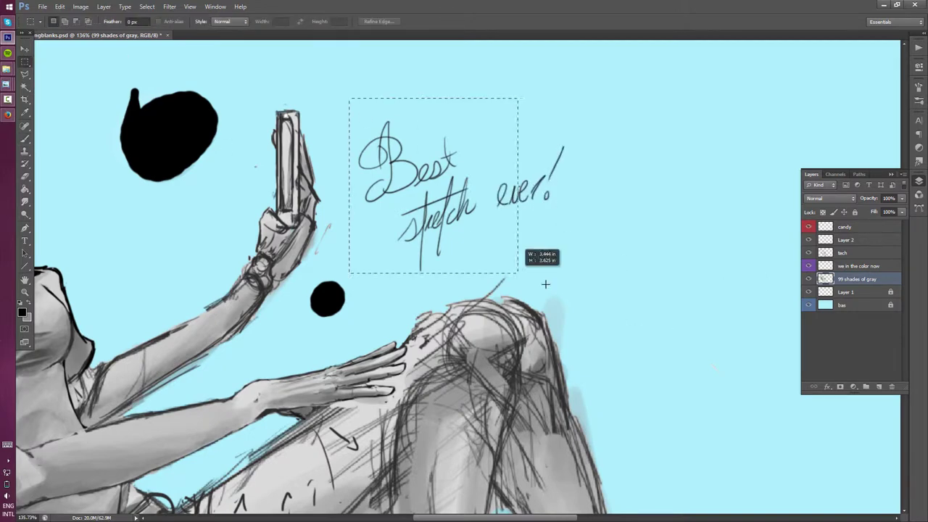
key("Delete")
key("ctrl+d")
scroll(464, 290, "down", 3)
scroll(464, 303, "up", 2)
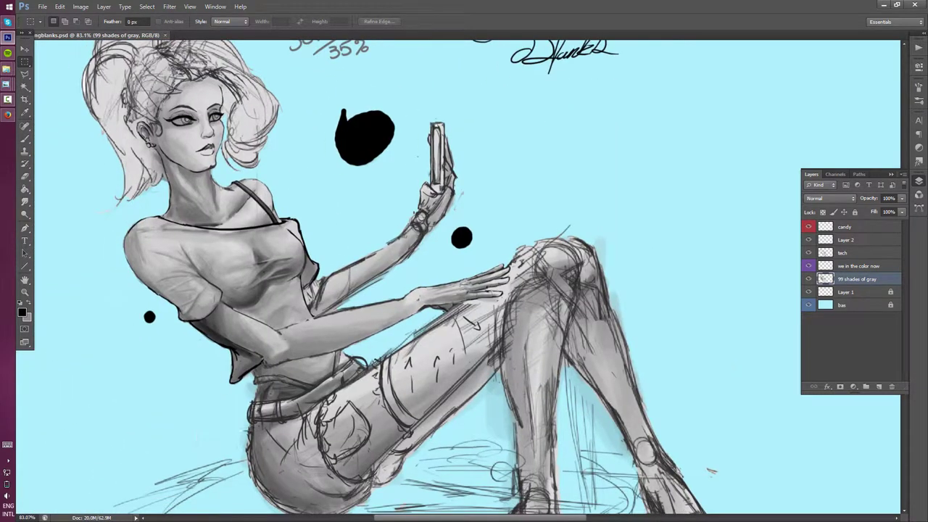
scroll(440, 275, "up", 4)
Redraw the upper arm and lower forearm contours as thin lines at 30% brush opacity
key("b")
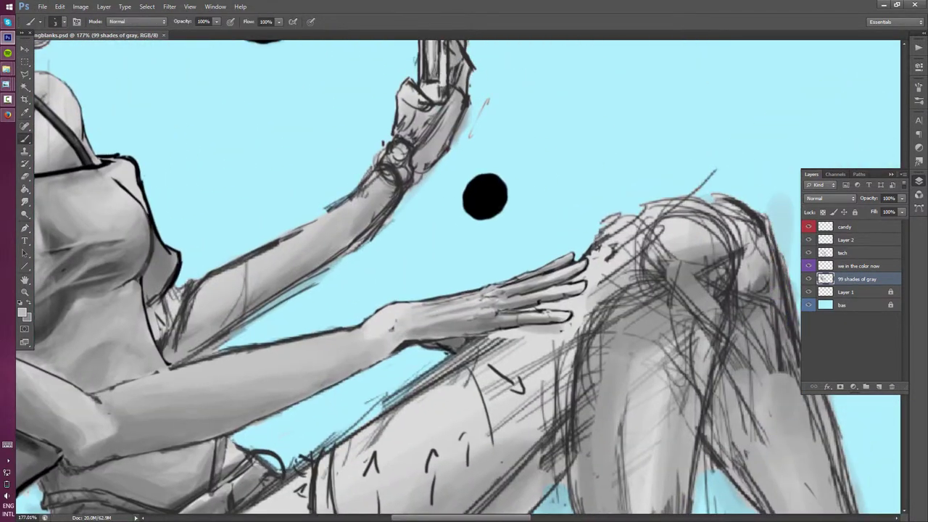
key("0")
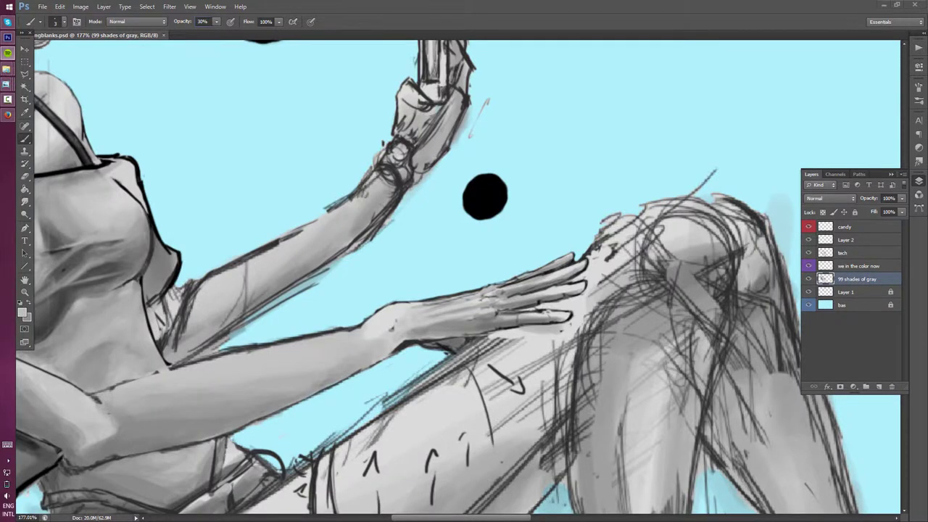
left_click_drag(485, 196, 602, 258)
key("e")
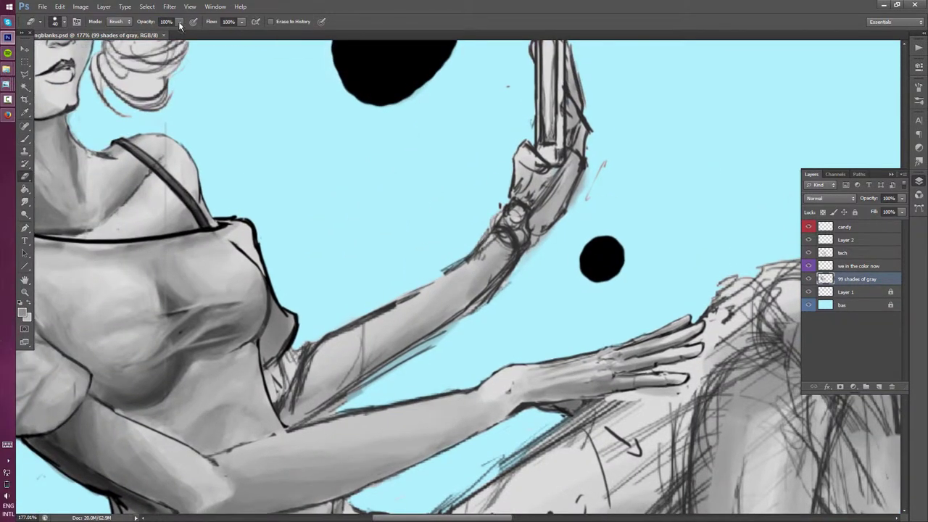
left_click_drag(323, 344, 294, 395)
key("alt+bracketright")
key("alt+bracketright")
key("b")
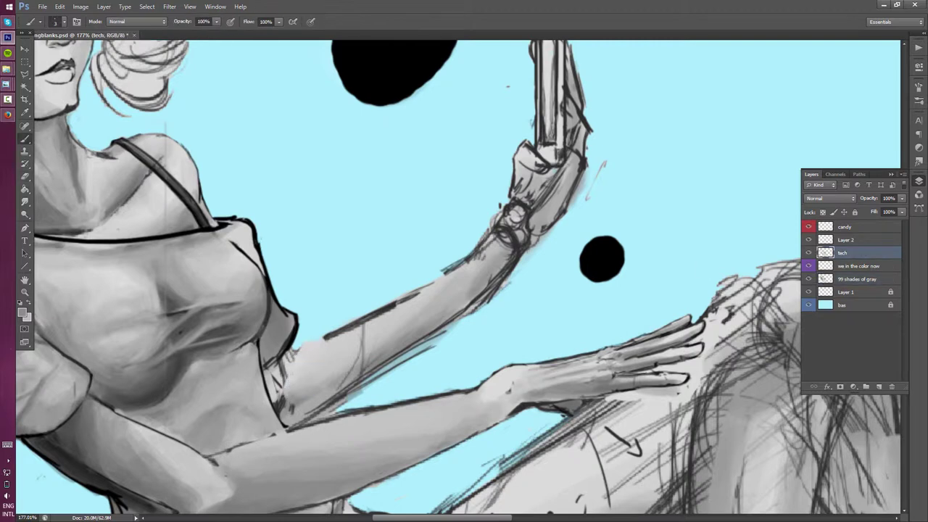
left_click_drag(305, 344, 456, 269)
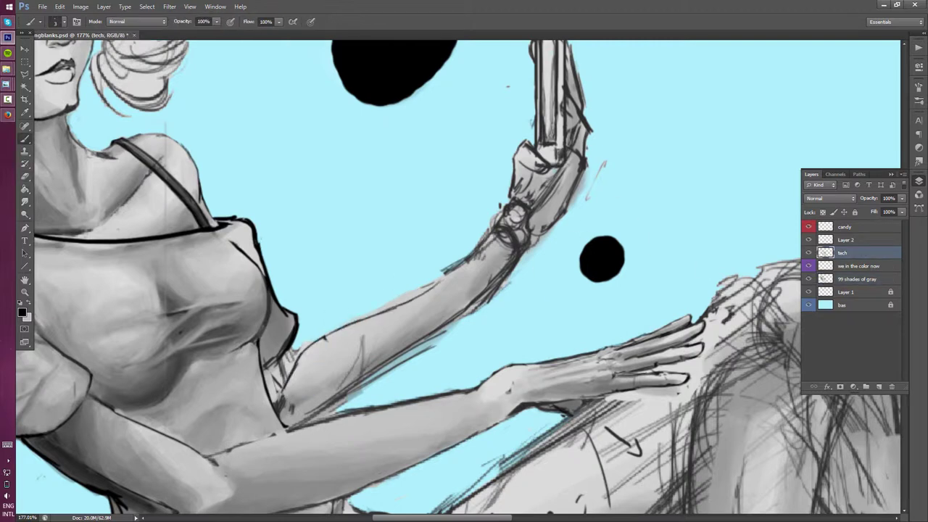
key("e")
mouse_move(286, 363)
left_mouse_down()
mouse_move(270, 344)
mouse_move(281, 373)
left_mouse_up()
key("b")
key("e")
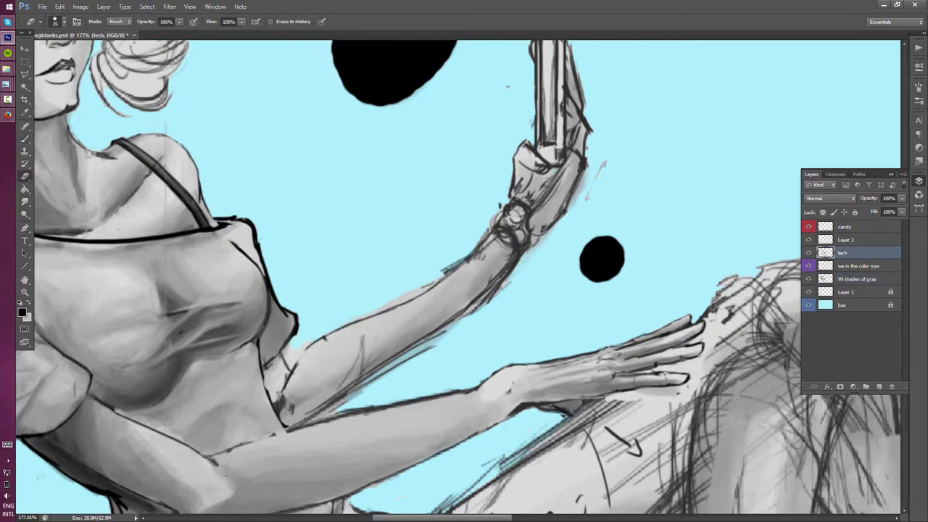
key("b")
mouse_move(312, 410)
left_mouse_down()
mouse_move(442, 333)
mouse_move(410, 354)
mouse_move(455, 318)
mouse_move(506, 235)
mouse_move(516, 261)
left_mouse_up()
key("e")
Erase the forearm hatching and refine a clean forearm edge line
scroll(164, 340, "up", 3)
left_click_drag(609, 217, 415, 298)
key("b")
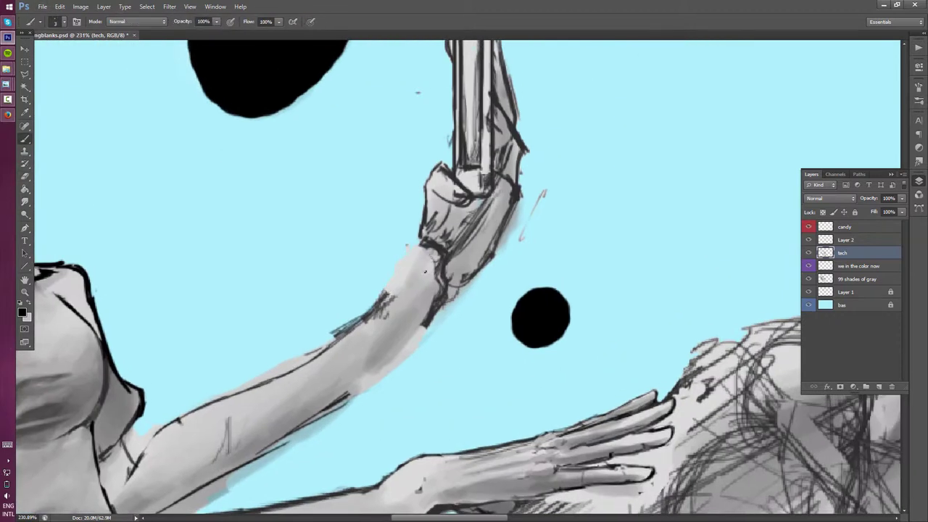
left_click_drag(428, 264, 415, 316)
left_click_drag(458, 283, 417, 323)
left_click_drag(471, 281, 414, 323)
left_click_drag(424, 242, 382, 303)
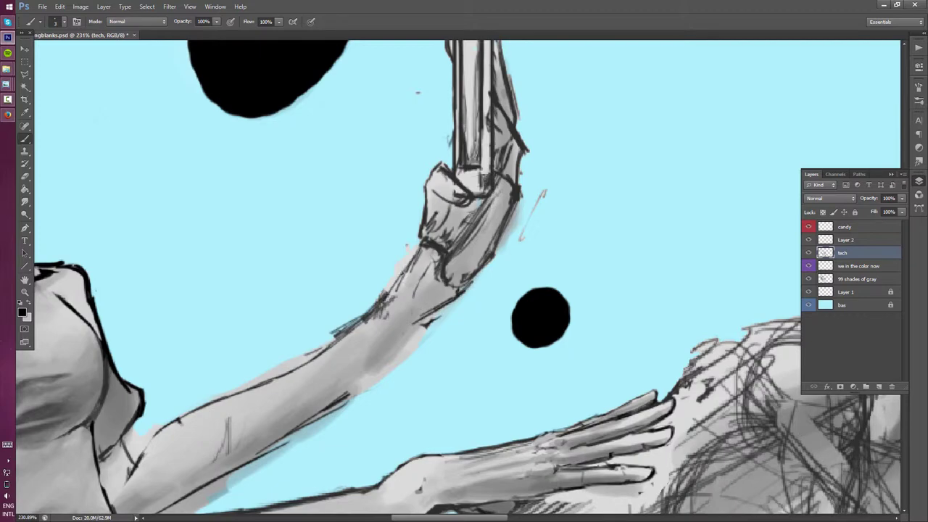
key("e")
left_click_drag(405, 265, 365, 324)
left_click_drag(442, 252, 327, 347)
key("b")
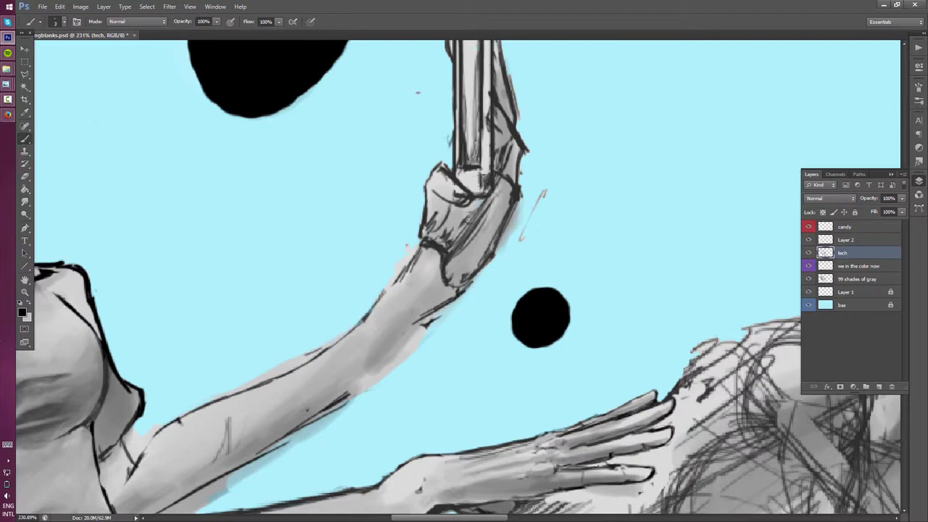
scroll(601, 293, "down", 3)
scroll(601, 293, "down", 3)
scroll(601, 293, "up", 3)
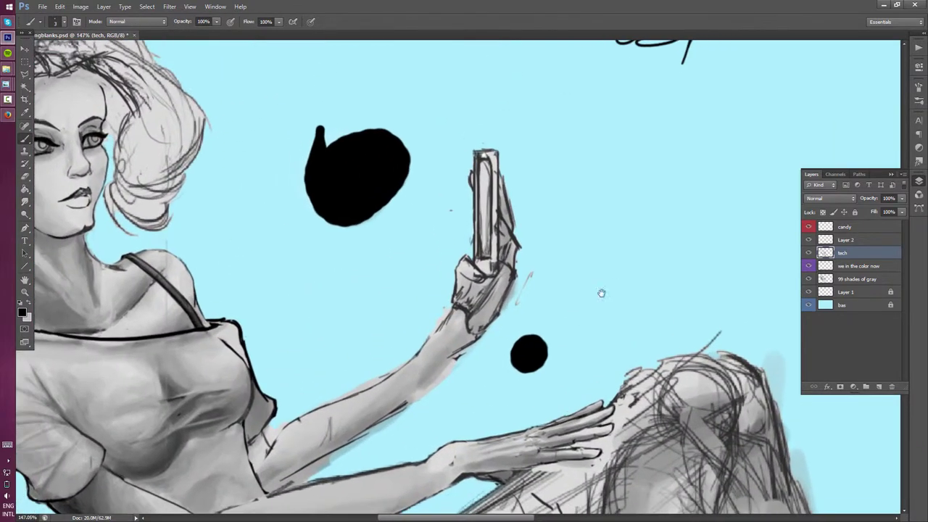
Rectangle-select the raised hand, phone and dot and shift them leftward
right_click(25, 62)
left_click(72, 55)
left_click_drag(351, 103, 549, 399)
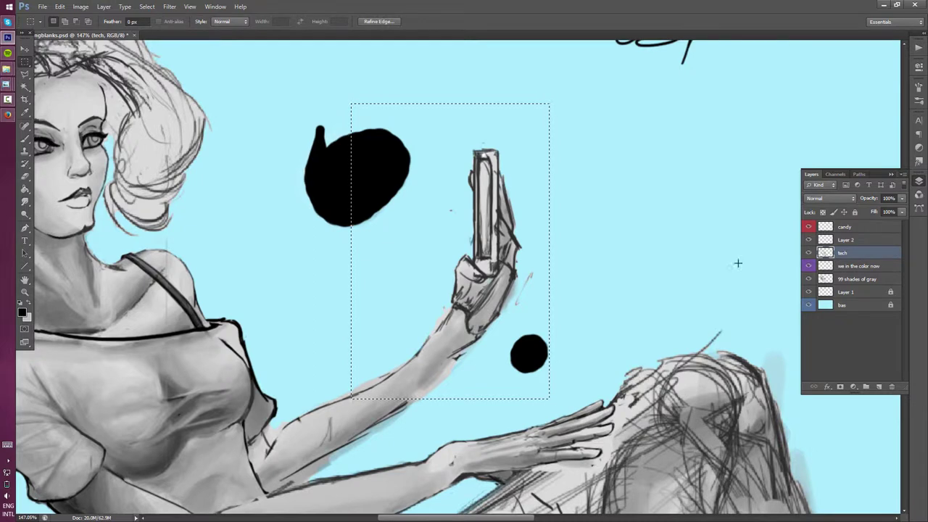
left_click(24, 49)
mouse_move(464, 305)
left_mouse_down()
mouse_move(435, 346)
mouse_move(379, 355)
mouse_move(421, 336)
left_mouse_up()
left_click(421, 336, "ctrl")
Redraw the forearm outline down from the hand and erase leftover forearm shading
key("e")
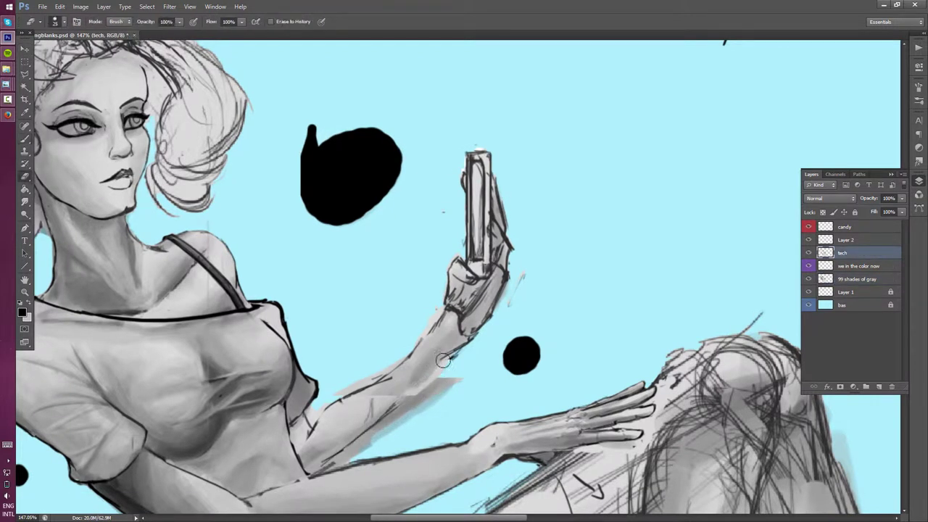
key("b")
left_click_drag(460, 337, 365, 389)
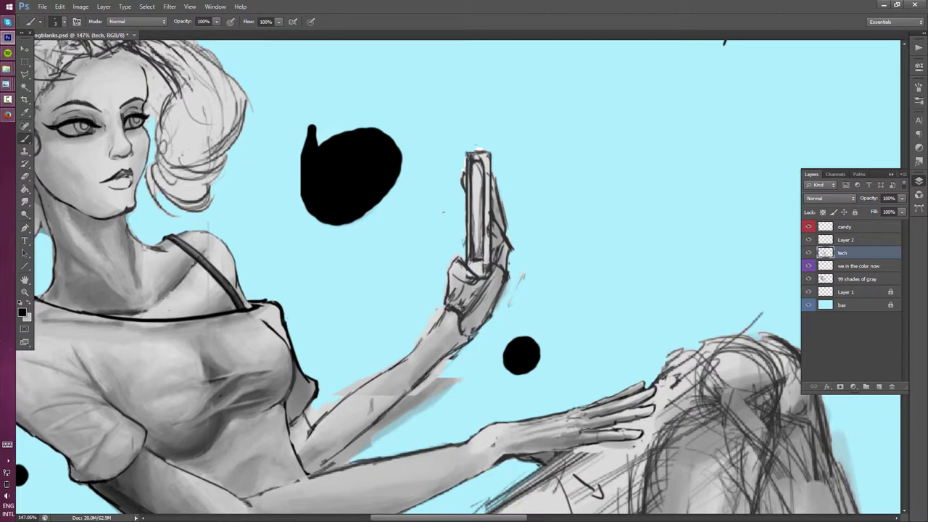
scroll(462, 403, "down", 2)
key("e")
left_click_drag(464, 319, 340, 432)
scroll(362, 406, "down", 2)
scroll(284, 426, "down", 1)
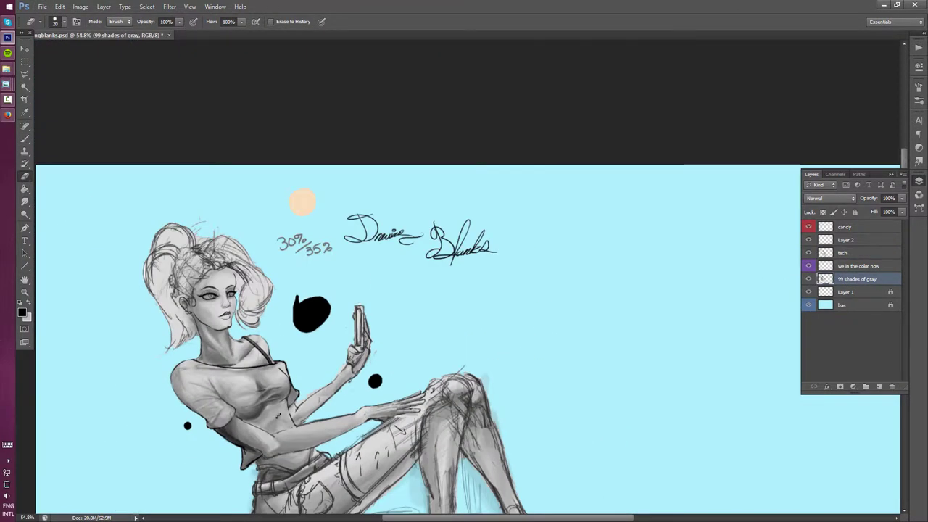
scroll(277, 415, "up", 3)
Polygonal-lasso the phone and hand and rotate them up and right with Free Transform
key("alt+bracketright")
key("alt+bracketright")
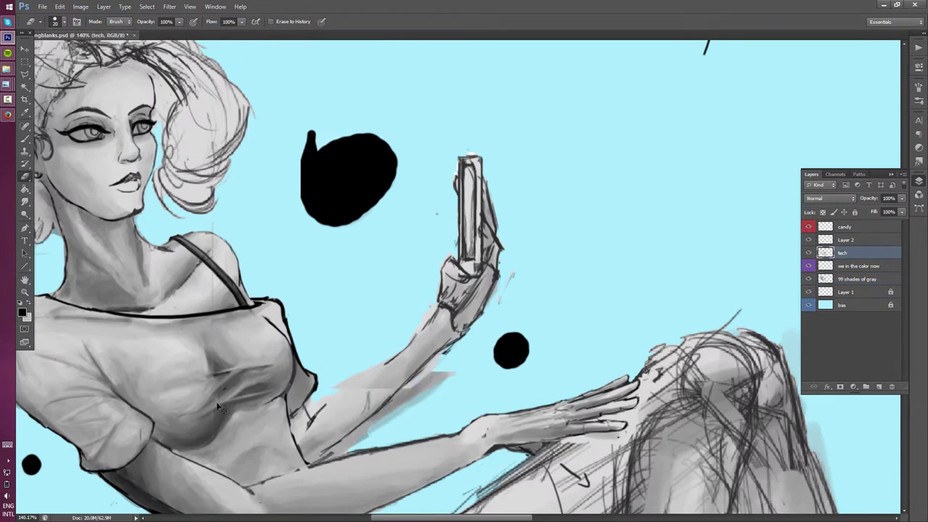
key("l")
left_click(467, 117)
left_click(528, 148)
left_click(528, 261)
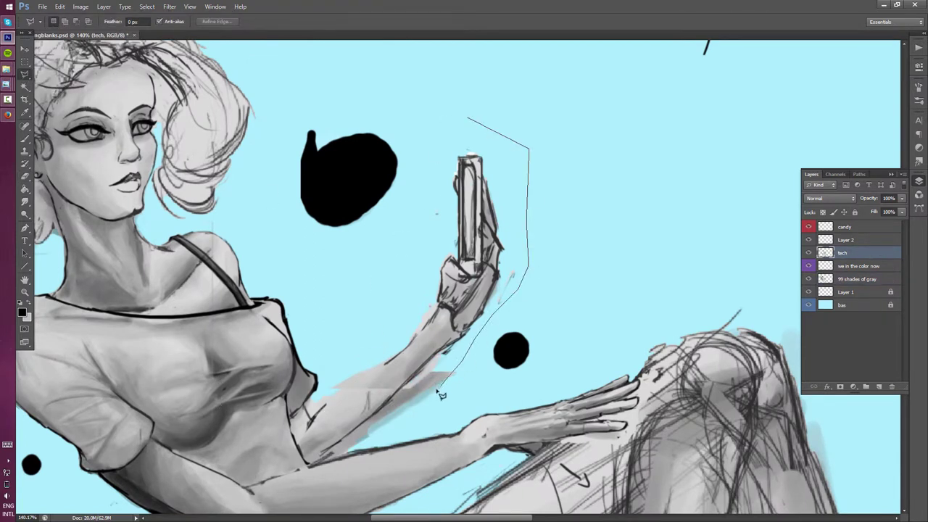
left_click(425, 327)
left_click(305, 385)
left_click(452, 55)
key("ctrl+t")
mouse_move(457, 202)
left_mouse_down()
mouse_move(500, 250)
mouse_move(464, 304)
left_mouse_up()
key("Return")
key("alt+bracketleft")
key("alt+bracketleft")
Lasso the grey arm shading, move it up toward the phone, and erase leftover grey
left_click(326, 324)
left_click(445, 93)
left_click(486, 72)
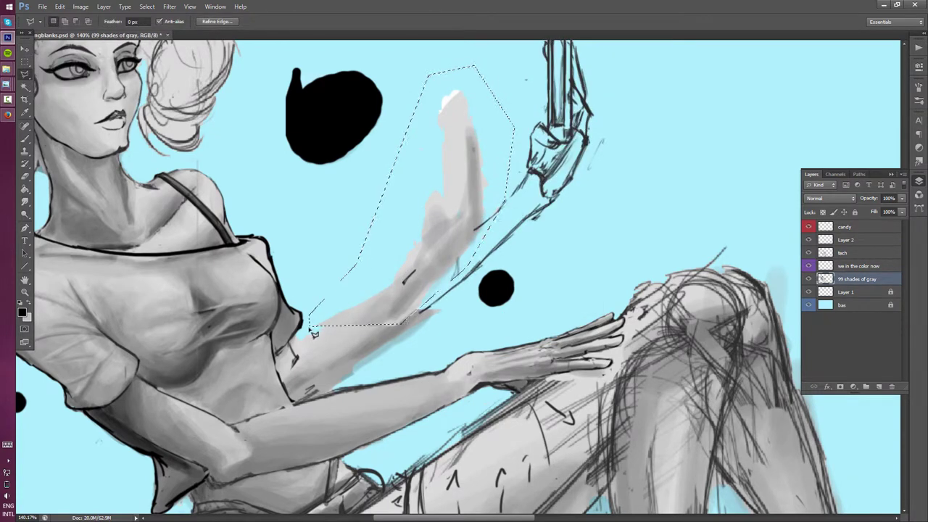
key("v")
mouse_move(367, 328)
left_mouse_down()
mouse_move(528, 235)
mouse_move(514, 238)
left_mouse_up()
key("ctrl+d")
key("e")
left_click_drag(435, 312, 420, 315)
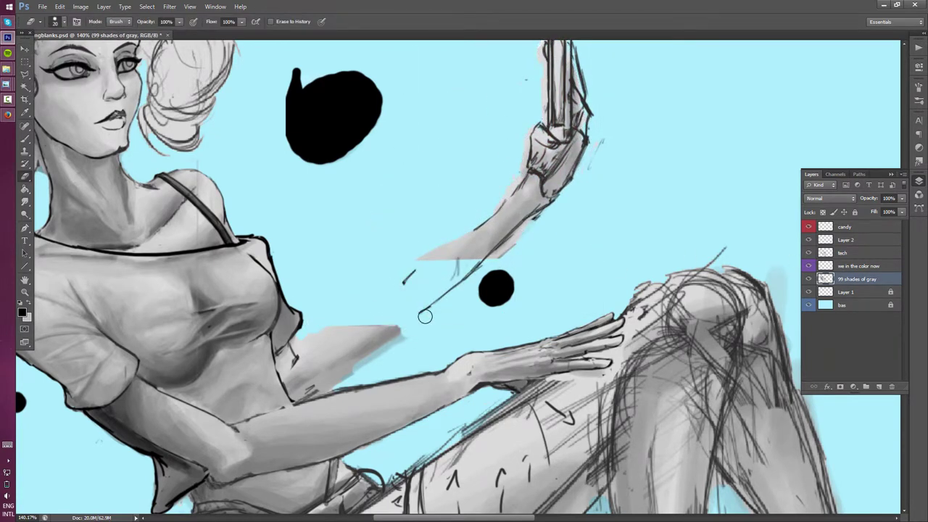
Add a new layer above tech and sketch a cross-shaped study beside the torso
left_click(842, 252)
key("ctrl+shift+alt+n")
key("b")
mouse_move(303, 217)
left_mouse_down()
mouse_move(356, 207)
mouse_move(305, 219)
left_mouse_up()
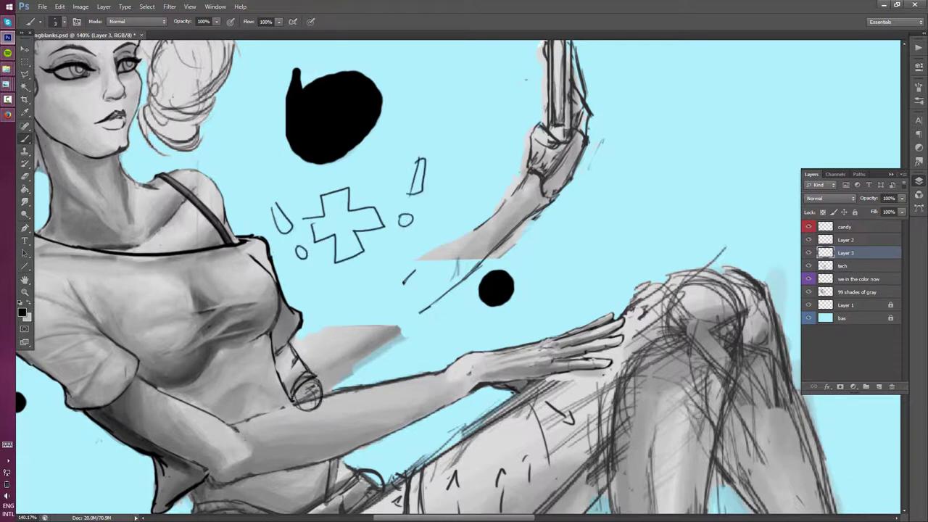
Draw a guide line along the arm, then lasso the phone line art and move it onto the hand
scroll(307, 394, "down", 3)
scroll(307, 394, "down", 2)
scroll(308, 394, "up", 3)
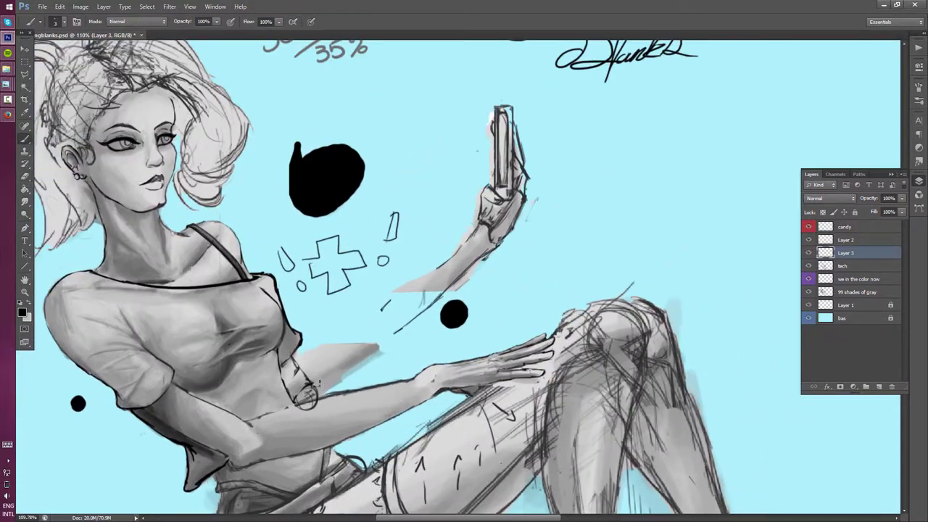
mouse_move(319, 382)
left_mouse_down()
mouse_move(439, 265)
mouse_move(446, 230)
left_mouse_up()
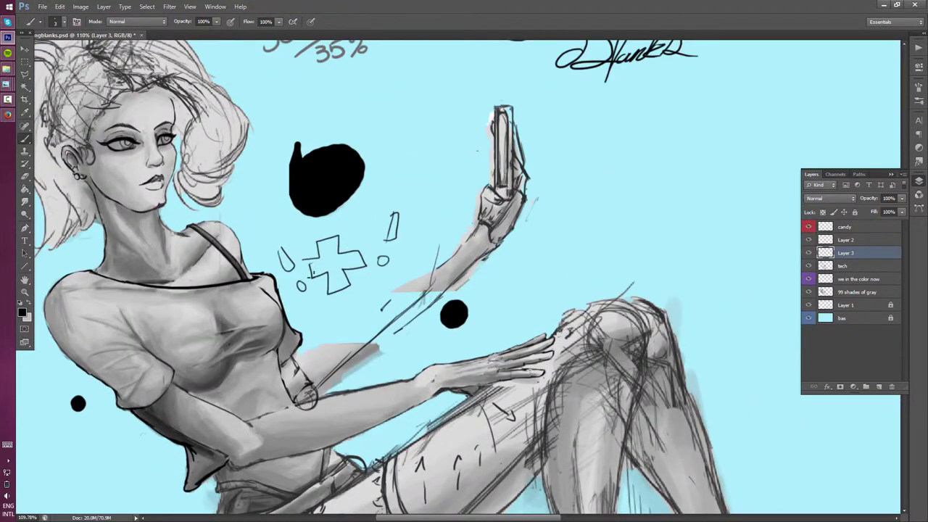
right_click(24, 74)
left_click(54, 85)
mouse_move(435, 116)
left_mouse_down()
mouse_move(467, 305)
mouse_move(411, 370)
left_mouse_up()
key("v")
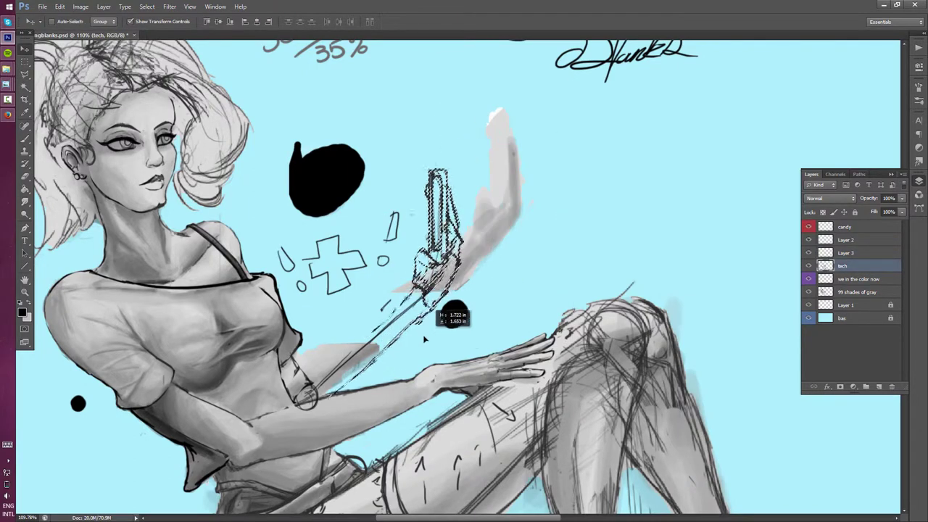
scroll(129, 348, "down", 5)
scroll(128, 348, "up", 4)
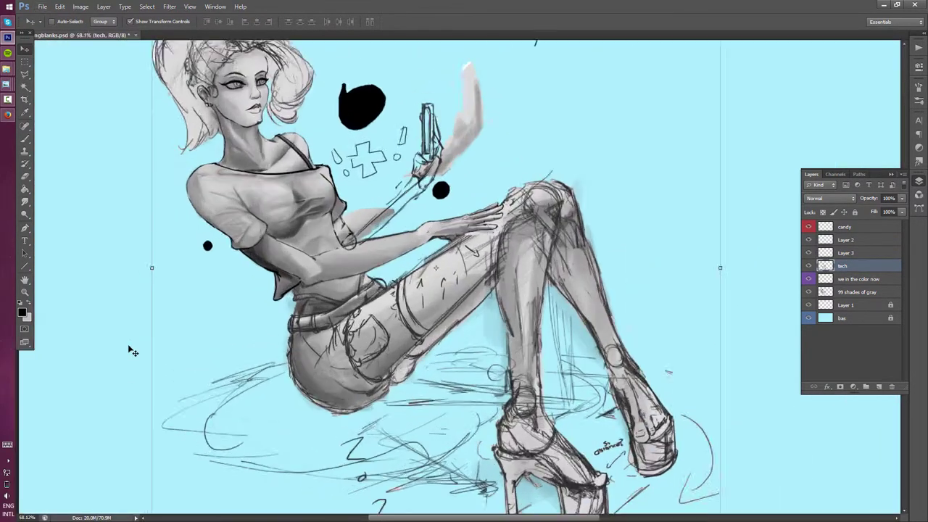
left_click_drag(369, 268, 402, 246)
key("ctrl+d")
On the 99 shades of gray layer, move the grey stroke down the arm and erase the excess
left_click(855, 291)
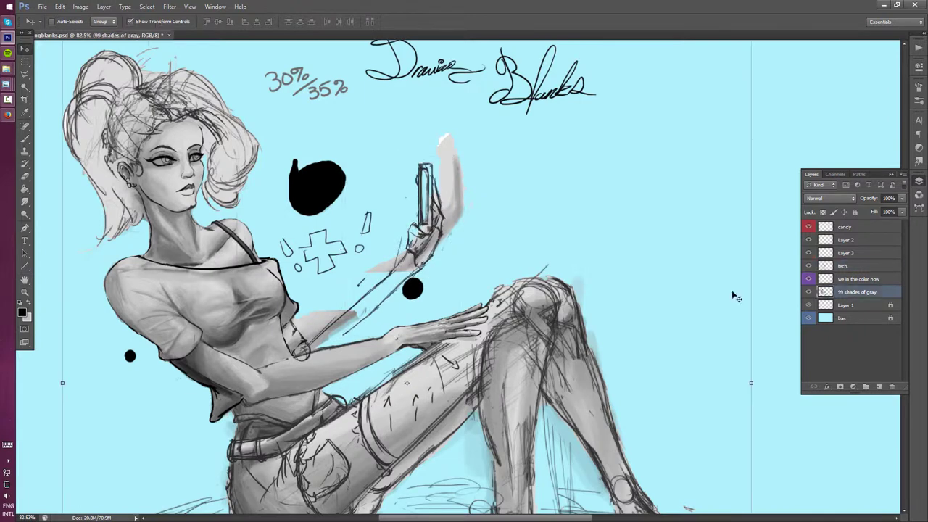
key("l")
left_click_drag(491, 171, 405, 275)
key("v")
left_click_drag(446, 189, 406, 253)
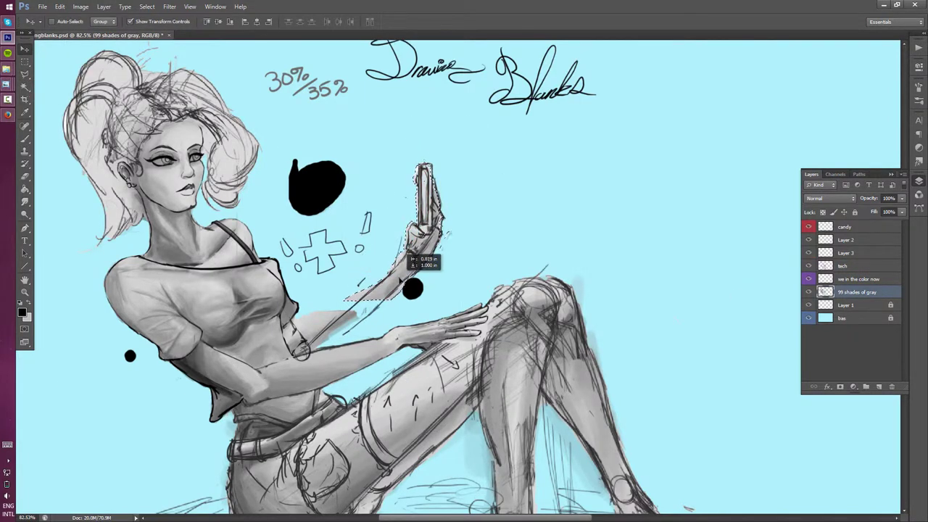
scroll(378, 278, "up", 2)
key("e")
left_click_drag(348, 304, 281, 340)
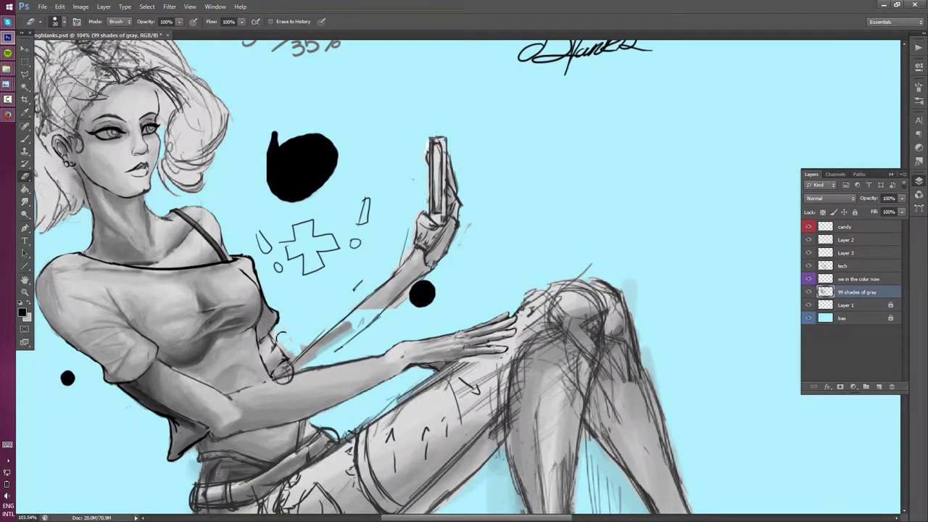
Paint grey into the raised forearm
key("b")
scroll(265, 360, "up", 2)
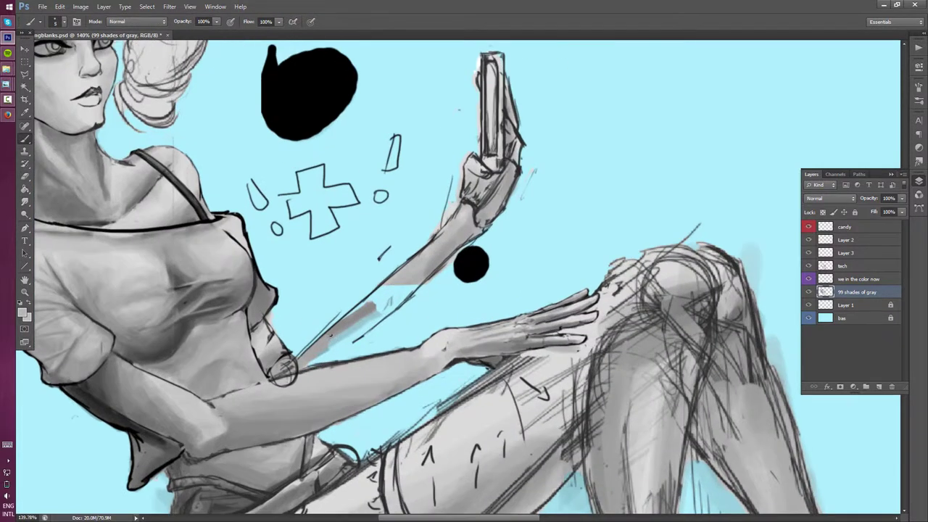
left_click_drag(413, 267, 305, 369)
left_click_drag(363, 319, 328, 360)
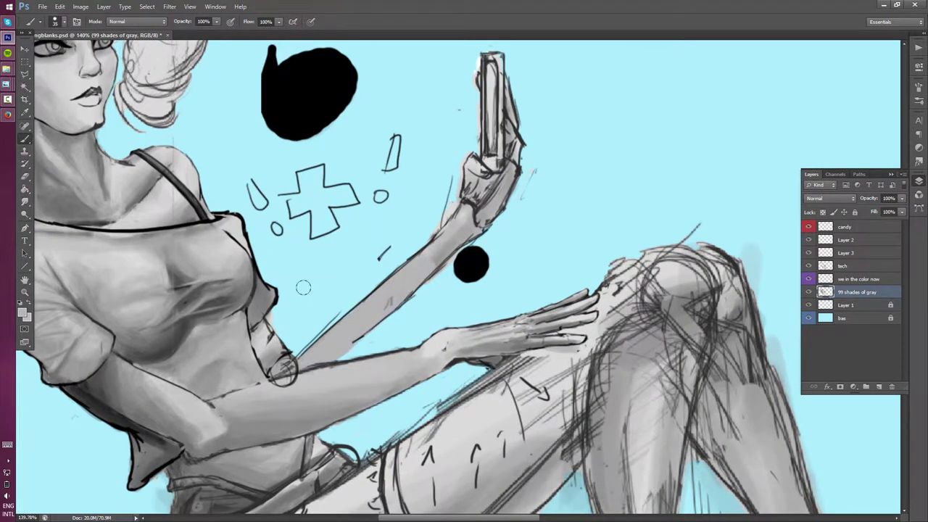
On the tech line-art layer, sketch the forearm's top-edge outline strokes
left_click(838, 267)
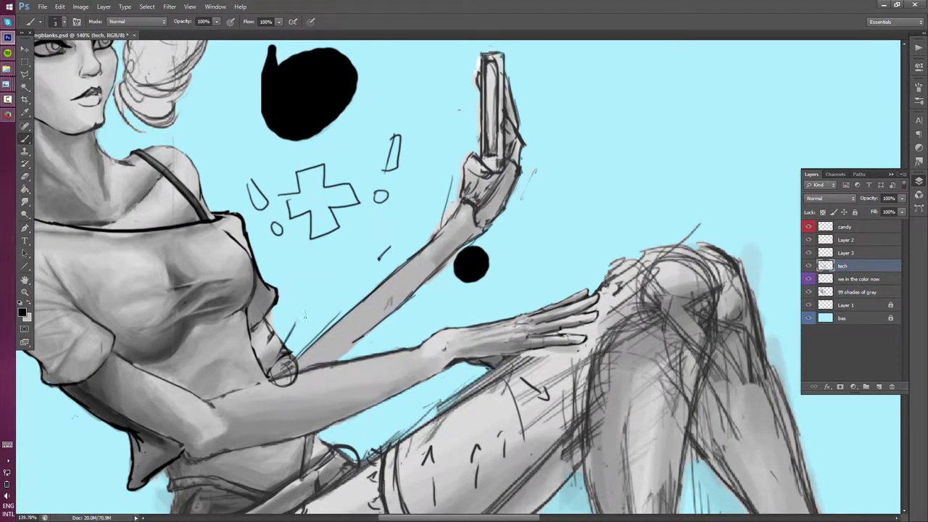
left_click_drag(384, 279, 290, 330)
left_click_drag(341, 298, 286, 351)
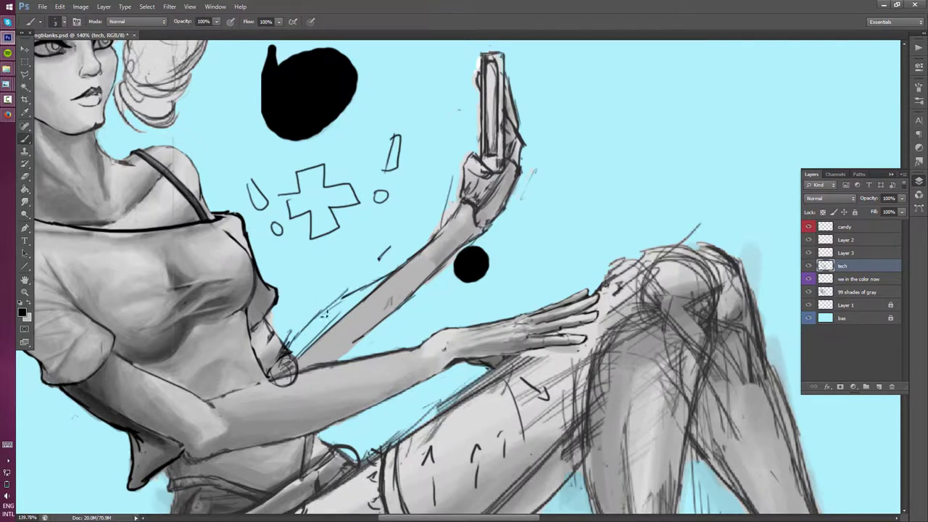
key("e")
left_click_drag(363, 290, 286, 348)
Erase stray forearm strokes and touch up the forearm sketch lines
left_click_drag(839, 253, 892, 386)
left_click_drag(297, 384, 285, 355)
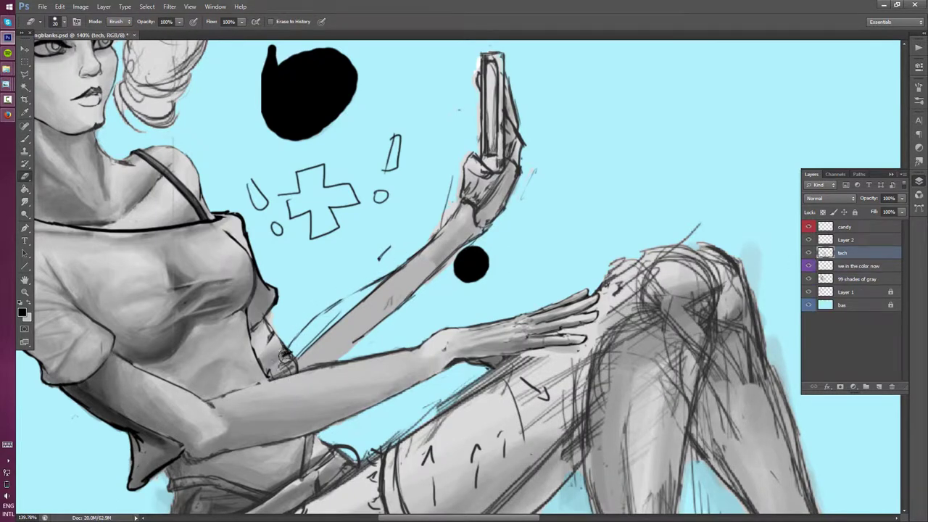
key("b")
key("e")
left_click_drag(392, 312, 341, 348)
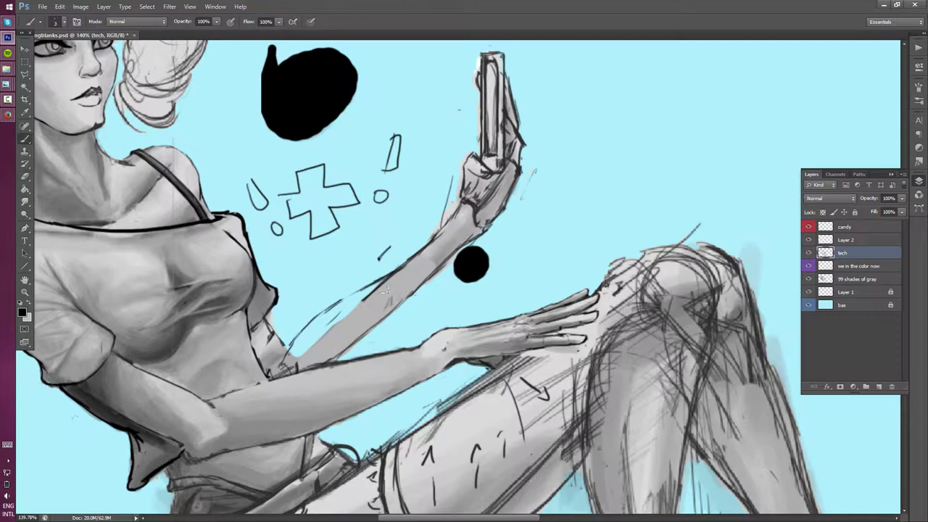
key("b")
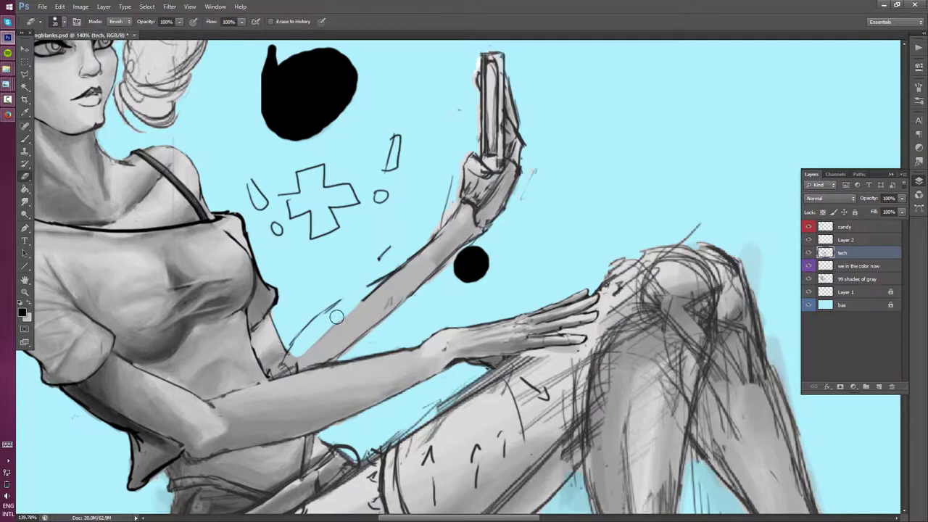
key("e")
Lasso the raised arm and phone and shift them up-left
key("ctrl+0")
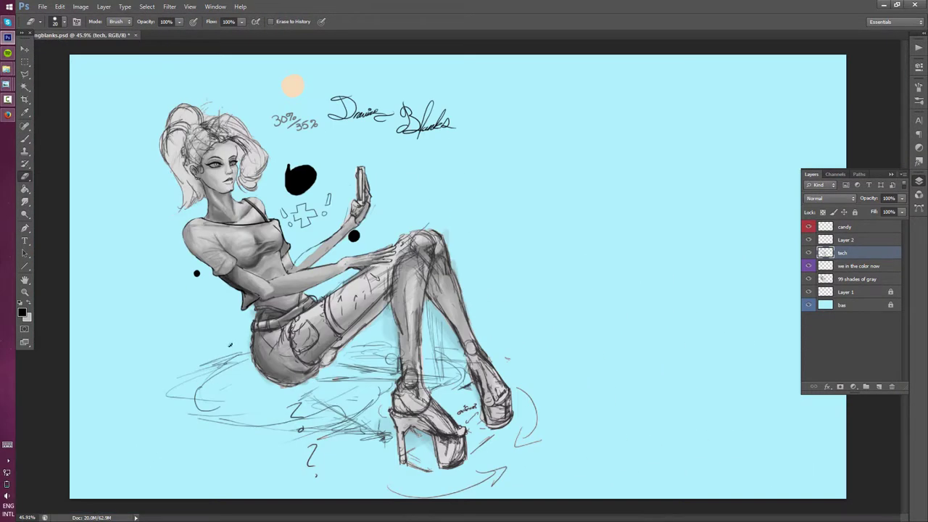
left_click_drag(305, 305, 353, 282)
key("b")
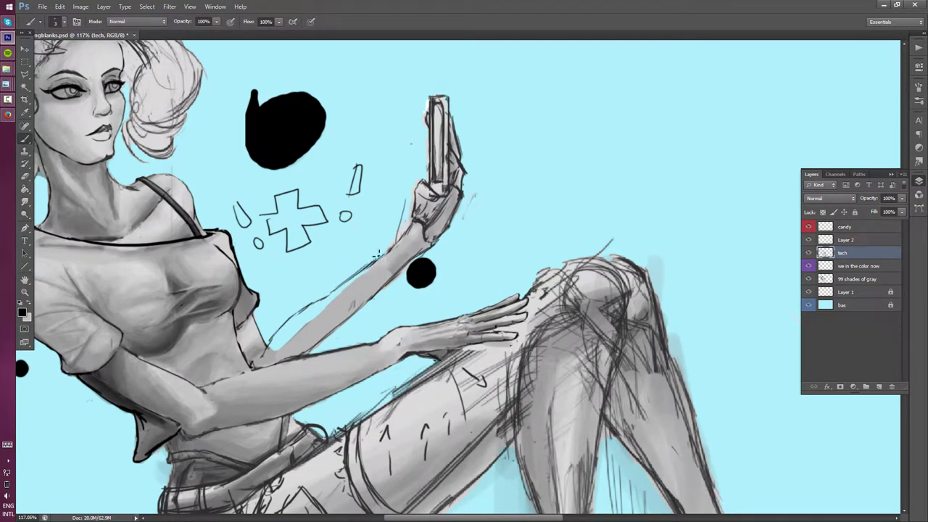
scroll(231, 362, "down", 6)
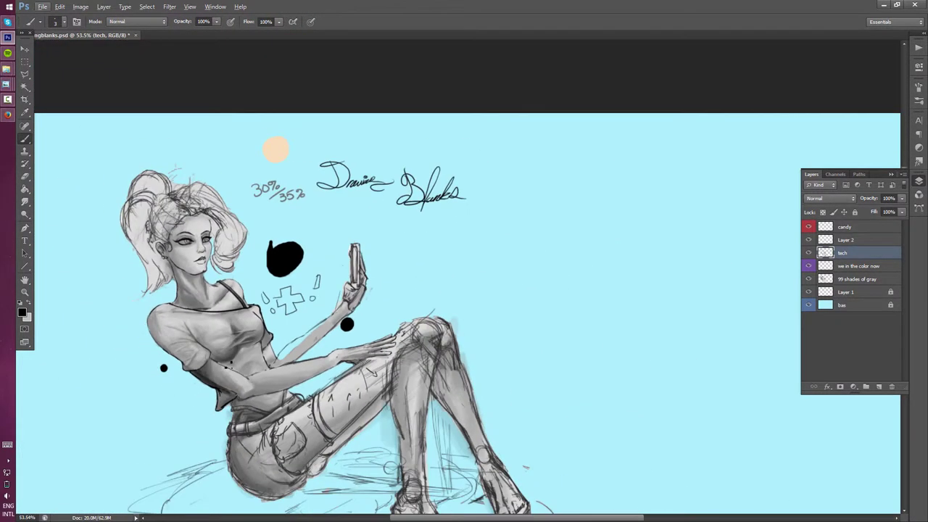
scroll(290, 333, "up", 5)
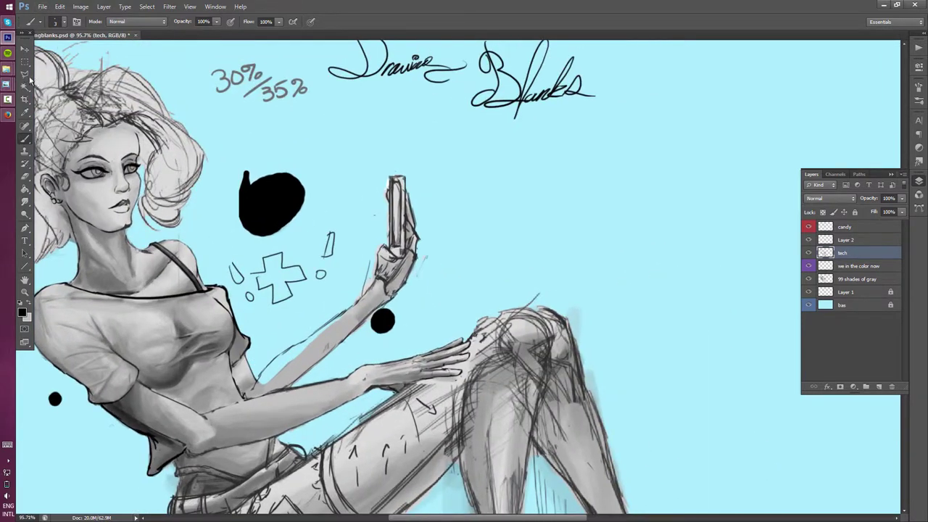
key("l")
left_click_drag(353, 353, 352, 356)
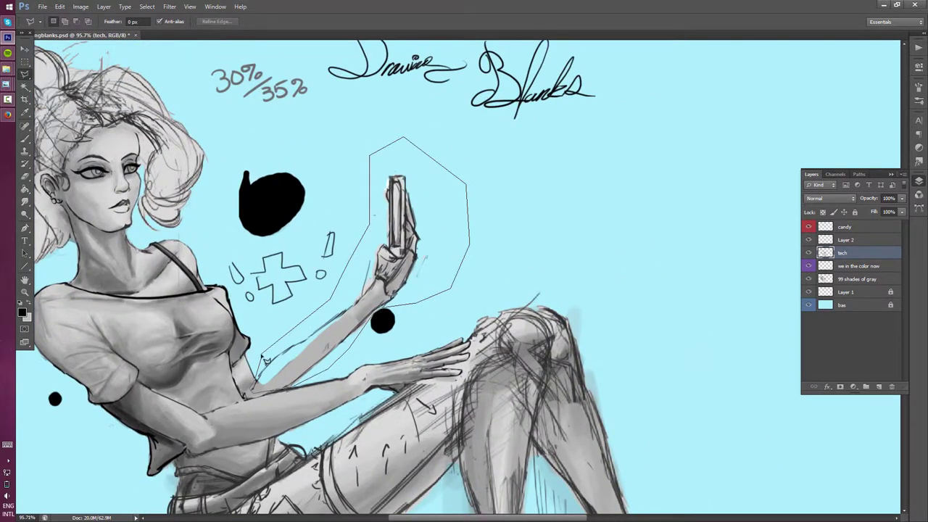
key("v")
left_click_drag(301, 340, 295, 335)
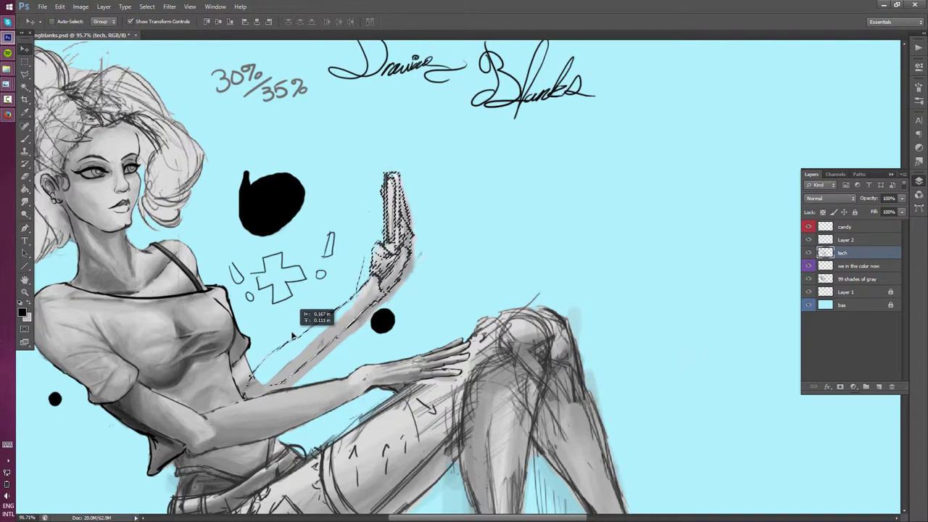
Sketch torso construction lines on a new layer, delete it, and activate '99 shades of gray'
key("ctrl+d")
key("b")
key("e")
key("b")
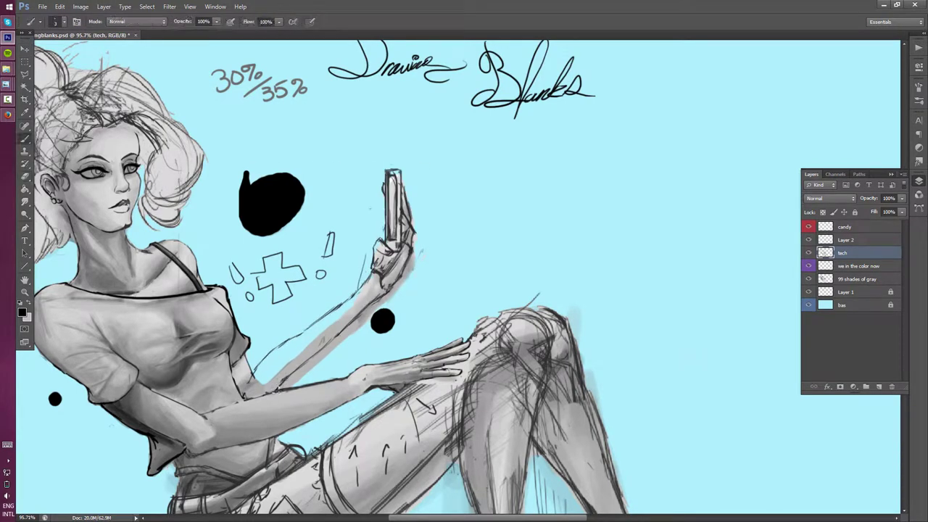
key("ctrl+shift+alt+n")
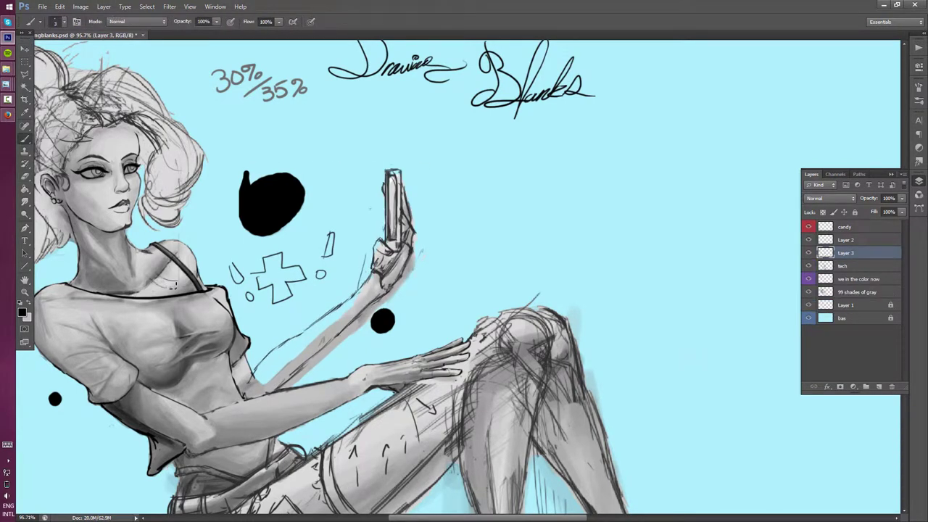
left_click_drag(166, 308, 141, 302)
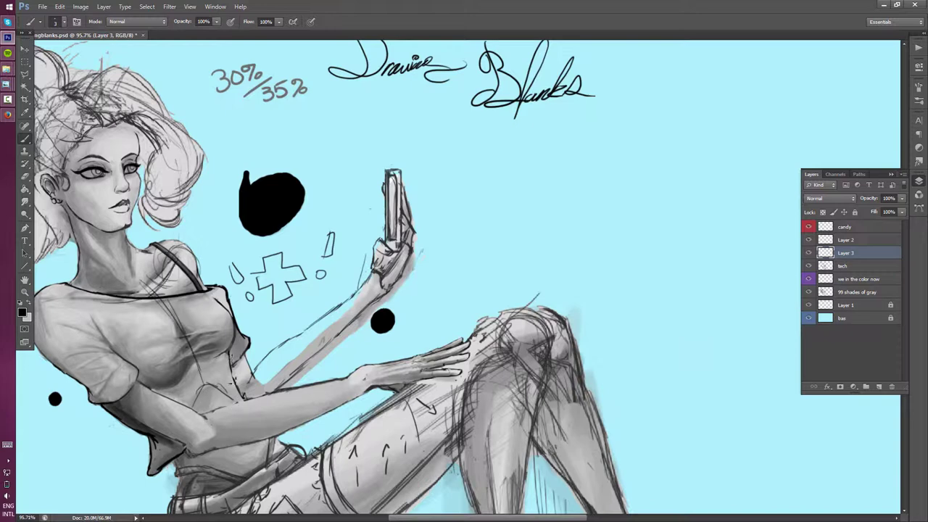
mouse_move(197, 297)
left_mouse_down()
mouse_move(252, 392)
mouse_move(360, 294)
left_mouse_up()
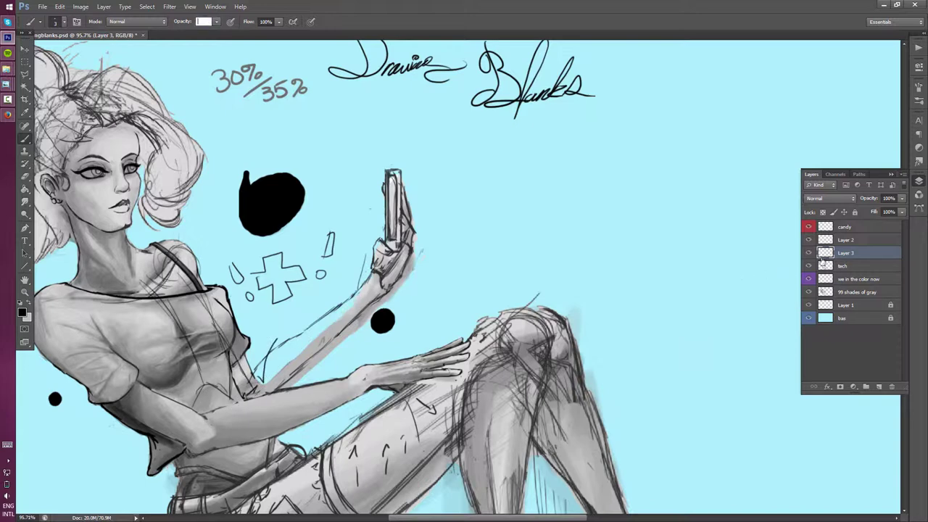
left_click_drag(839, 255, 892, 386)
type("1")
key("Return")
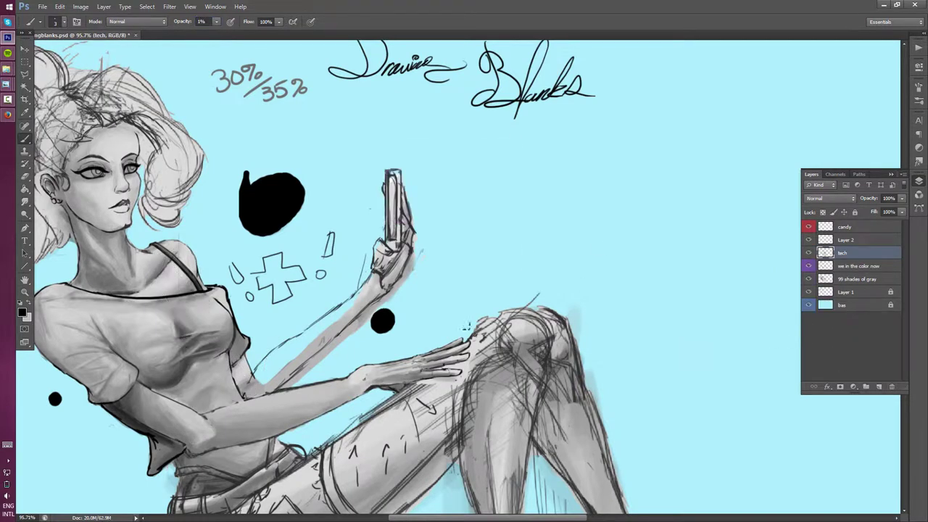
left_click(822, 280)
Paint light grey over the forearm at full opacity and erase part of it
key("0")
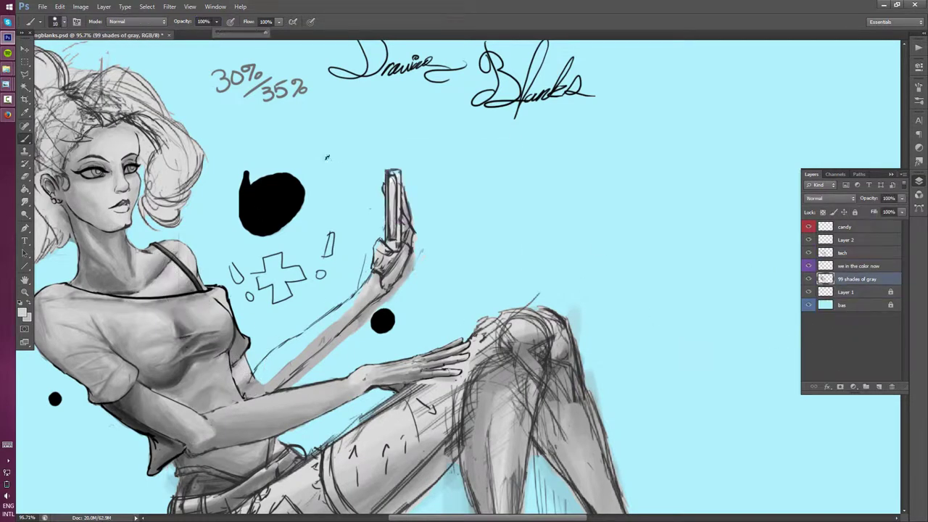
left_click_drag(240, 377, 312, 337)
left_click_drag(288, 356, 377, 268)
key("e")
mouse_move(304, 370)
left_mouse_down()
mouse_move(373, 319)
mouse_move(426, 248)
left_mouse_up()
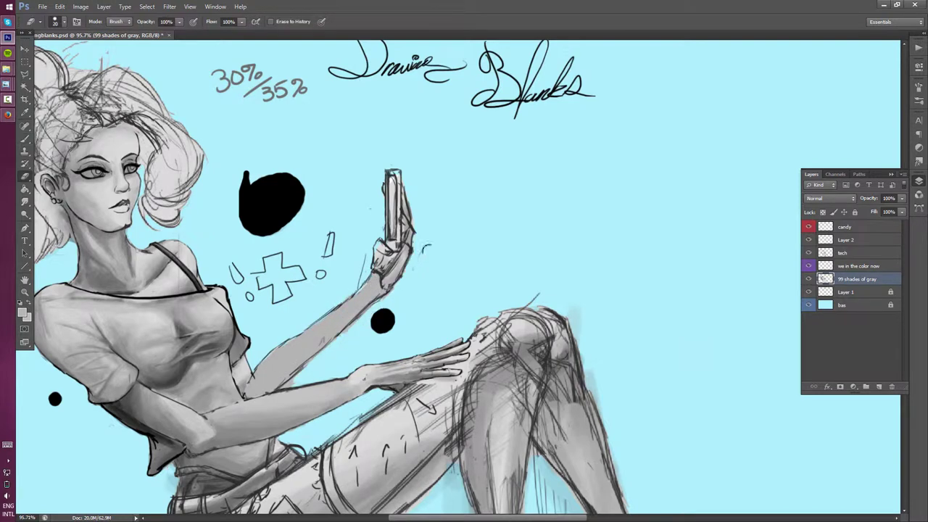
key("b")
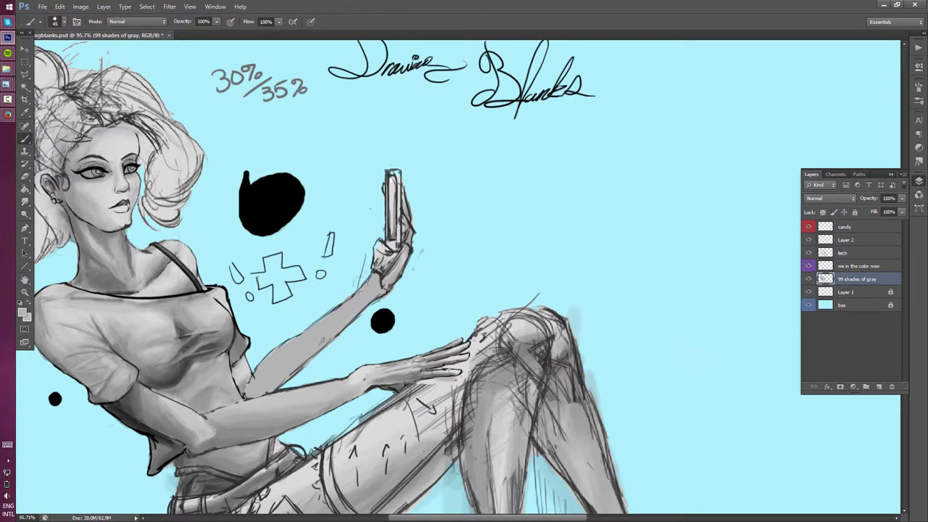
scroll(355, 296, "down", 5)
scroll(363, 326, "up", 4)
scroll(377, 354, "up", 3)
scroll(329, 360, "up", 2)
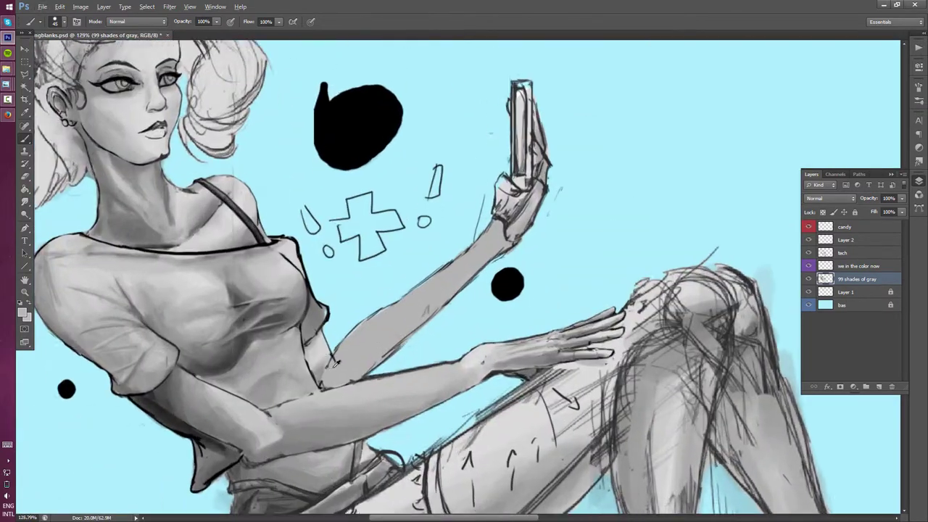
scroll(329, 361, "up", 2)
At 30% brush opacity, shade the raised forearm, upper arm and underside
key("3")
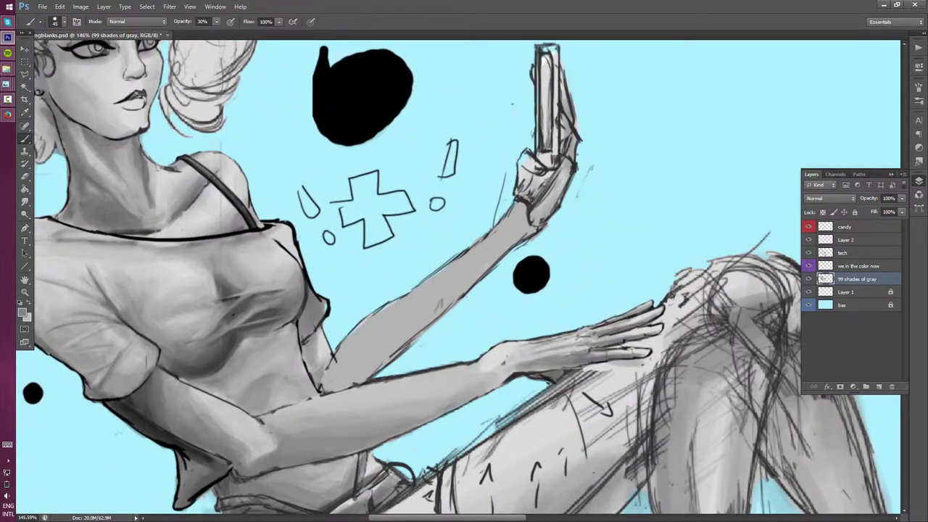
left_click_drag(334, 330, 510, 213)
mouse_move(435, 290)
left_mouse_down()
mouse_move(348, 348)
mouse_move(457, 290)
left_mouse_up()
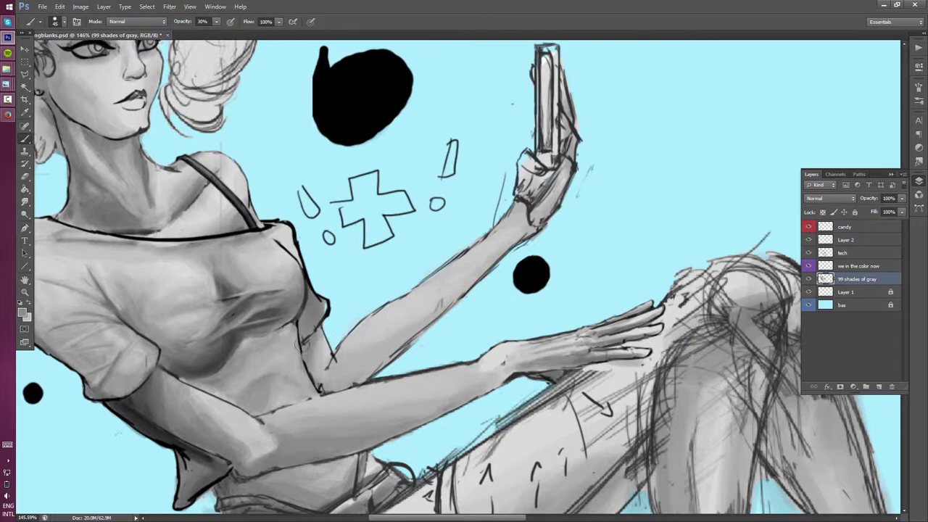
left_click_drag(395, 326, 460, 319)
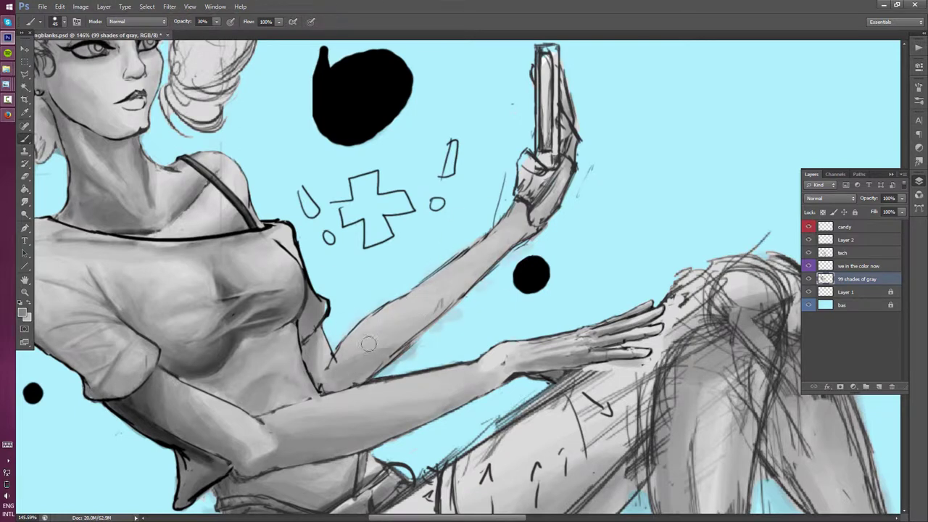
left_click_drag(346, 360, 457, 266)
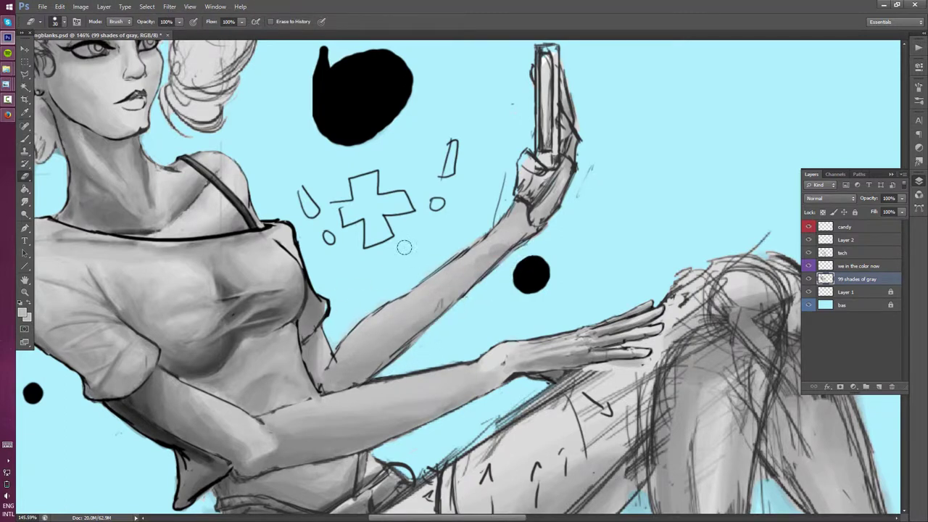
left_click_drag(311, 356, 259, 411)
Sample light and mid greys and paint a darker shadow into the armpit
key("d")
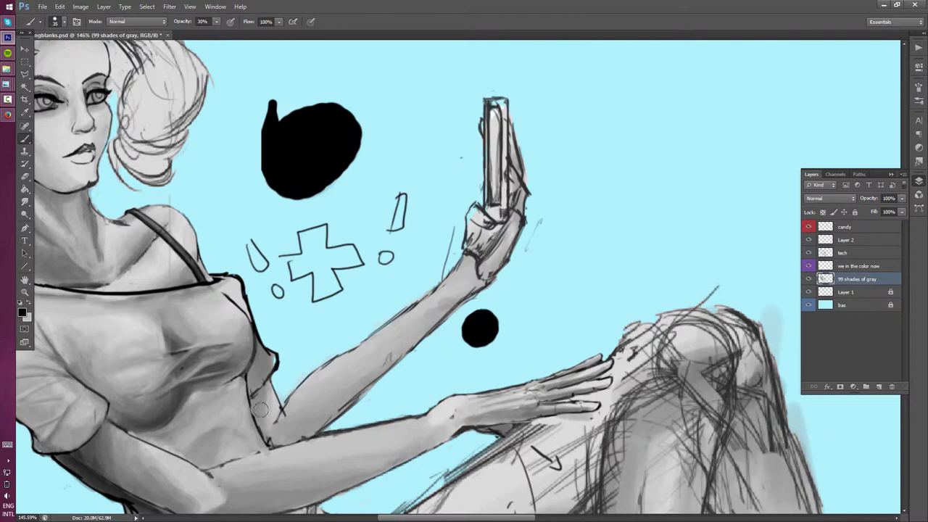
left_click(276, 416, "alt")
key("bracketright")
left_click_drag(266, 406, 258, 405)
left_click(265, 386, "alt")
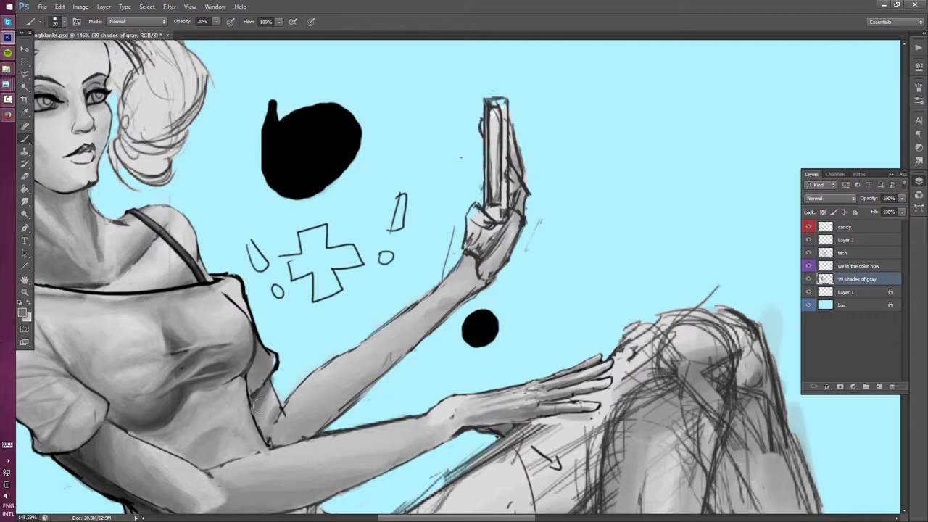
left_click(269, 404, "alt")
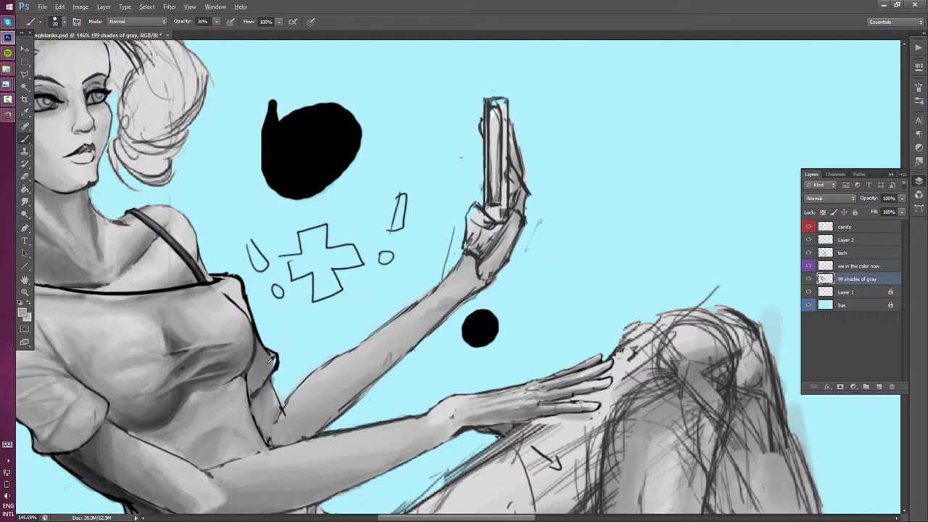
left_click(265, 395, "alt")
mouse_move(263, 391)
left_mouse_down()
mouse_move(266, 428)
mouse_move(254, 408)
mouse_move(271, 433)
left_mouse_up()
Shade the raised arm from the elbow upward with sampled greys
scroll(216, 357, "up", 3)
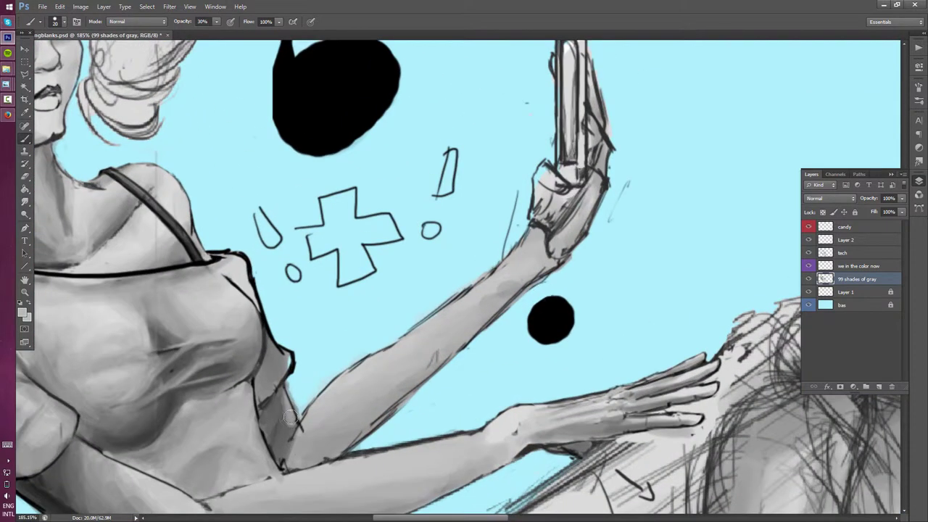
left_click(287, 416, "alt")
left_click_drag(284, 462, 443, 359)
left_click_drag(334, 435, 471, 326)
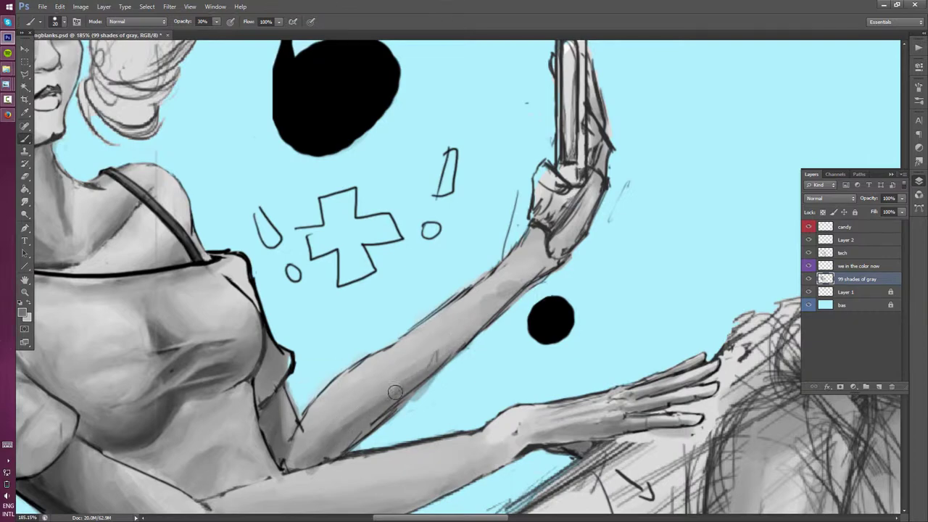
left_click(332, 439, "alt")
left_click_drag(332, 440, 407, 376)
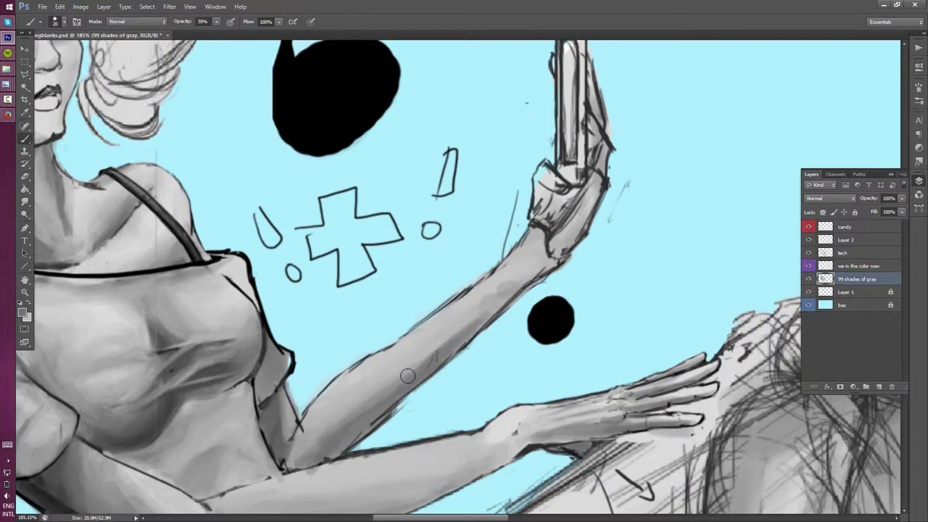
Shade and blend the grey tones around the elbow
left_click(297, 445, "alt")
left_click_drag(286, 464, 312, 410)
left_click_drag(315, 450, 330, 409)
scroll(305, 435, "down", 2)
scroll(128, 376, "down", 4)
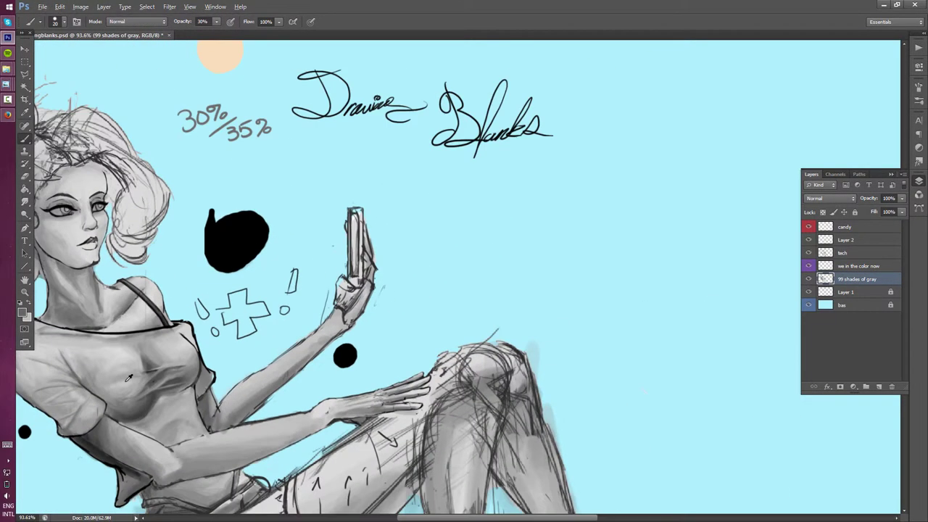
scroll(128, 376, "up", 2)
scroll(217, 348, "up", 2)
On the tech layer, ink the forearm's upper edge and a wrist band, erasing stray lines
key("alt+bracketright")
key("alt+bracketright")
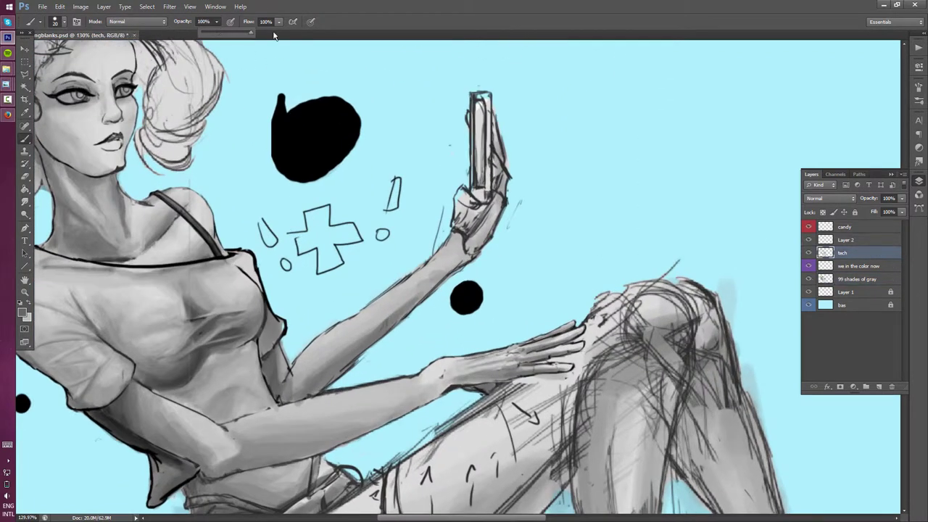
key("0")
left_click_drag(290, 359, 401, 285)
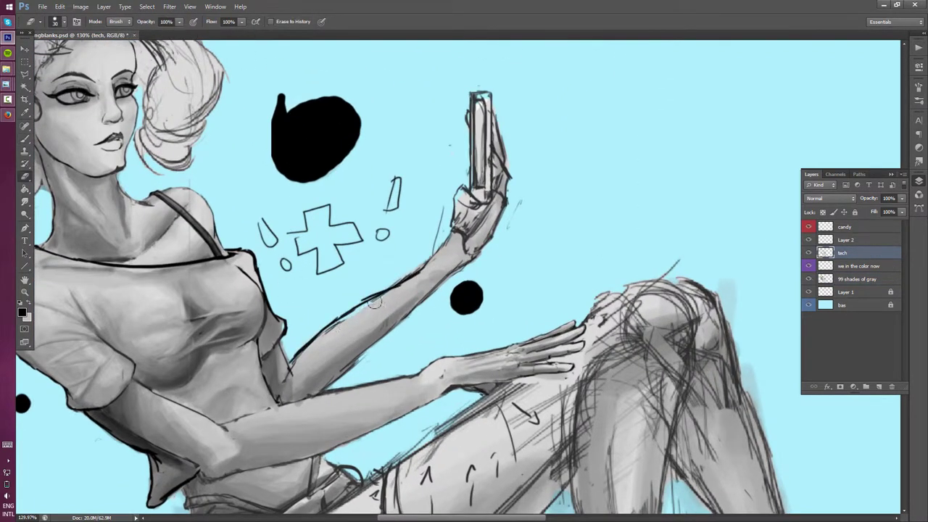
mouse_move(308, 347)
left_mouse_down()
mouse_move(431, 269)
mouse_move(359, 312)
left_mouse_up()
key("e")
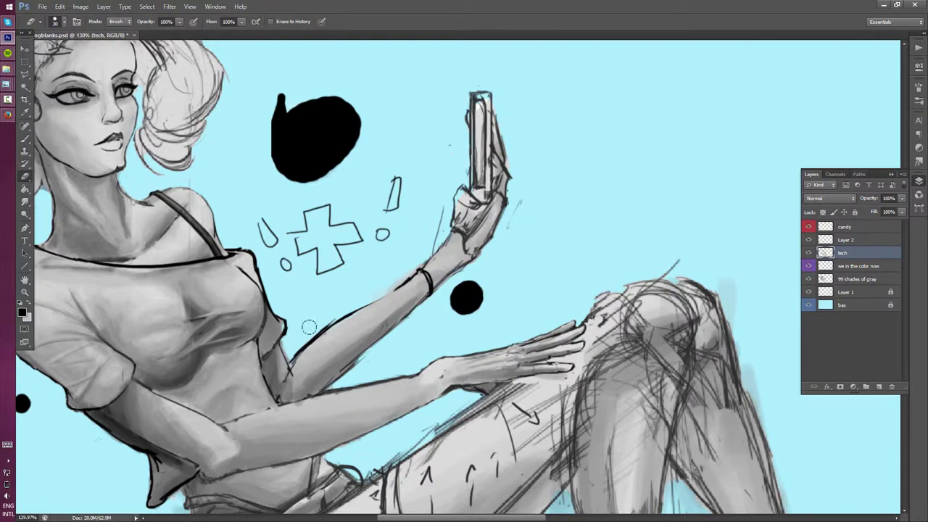
key("b")
left_click_drag(322, 388, 413, 310)
key("e")
mouse_move(455, 210)
left_mouse_down()
mouse_move(433, 261)
mouse_move(449, 271)
left_mouse_up()
Lasso the phone and holding hand and move them into place
key("l")
left_click_drag(475, 63, 464, 65)
key("v")
left_click_drag(524, 209, 501, 227)
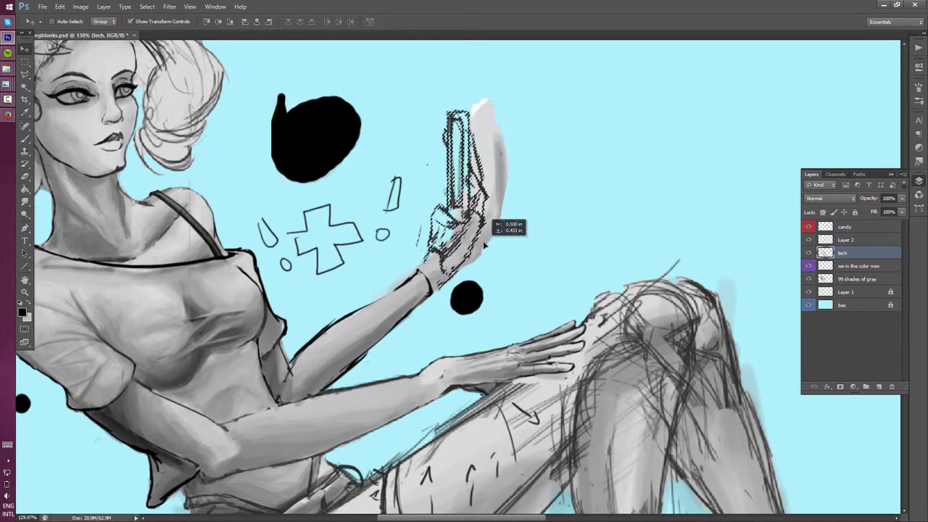
key("ctrl+d")
left_click_drag(457, 444, 338, 353)
Start a polygonal selection around the hand, then cancel it
key("l")
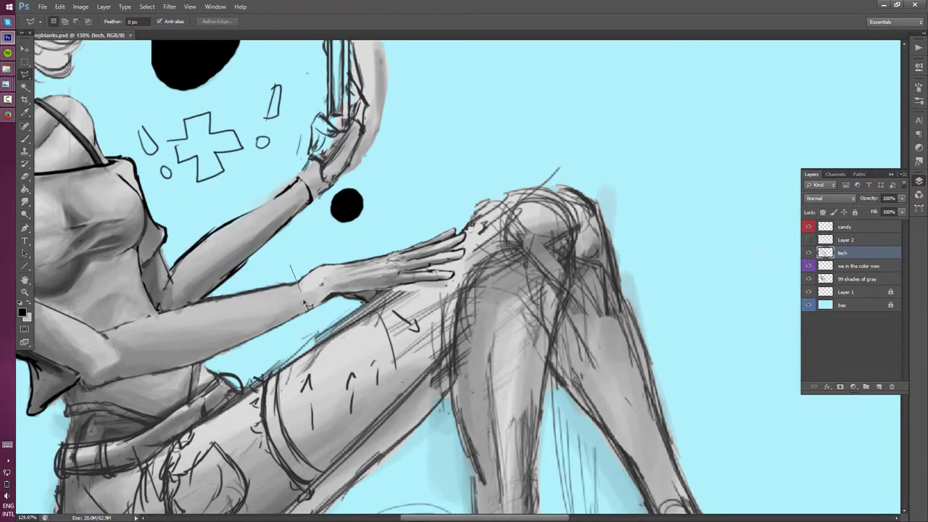
left_click(290, 265)
left_click(310, 308)
key("Escape")
scroll(41, 435, "down", 2)
scroll(373, 379, "up", 3)
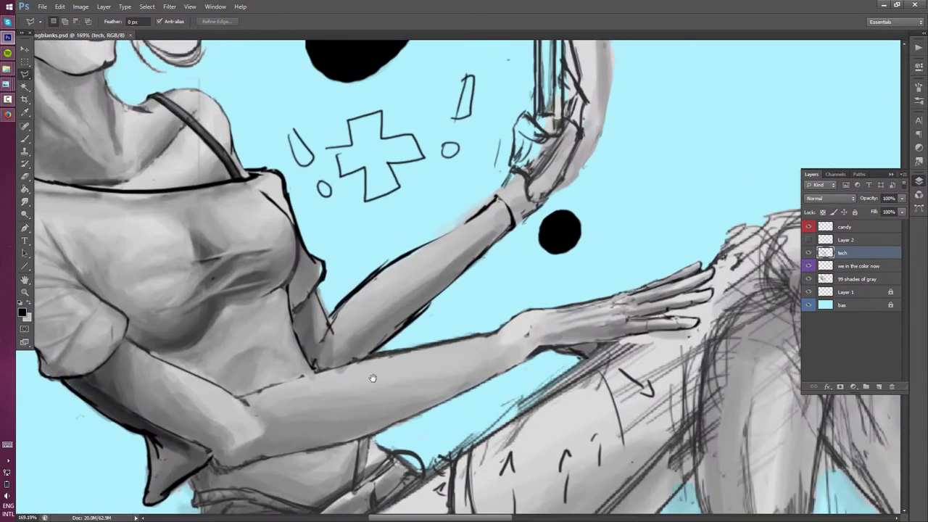
key("b")
key("e")
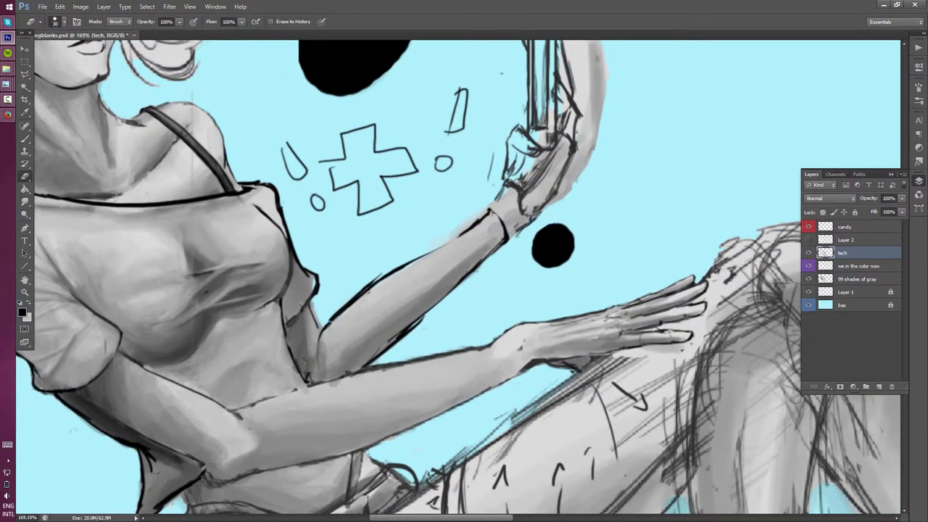
scroll(321, 338, "down", 3)
scroll(71, 363, "up", 2)
key("b")
scroll(454, 253, "up", 3)
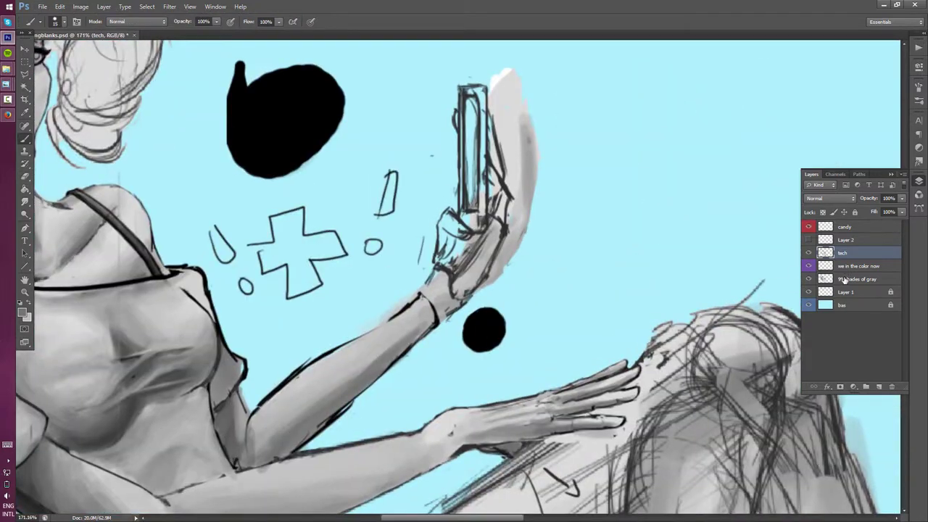
On '99 shades of gray' at 30% opacity, shade the lower arm and forearm
left_click(844, 280)
key("3")
mouse_move(250, 446)
left_mouse_down()
mouse_move(277, 389)
mouse_move(384, 344)
mouse_move(268, 413)
mouse_move(253, 457)
mouse_move(315, 427)
left_mouse_up()
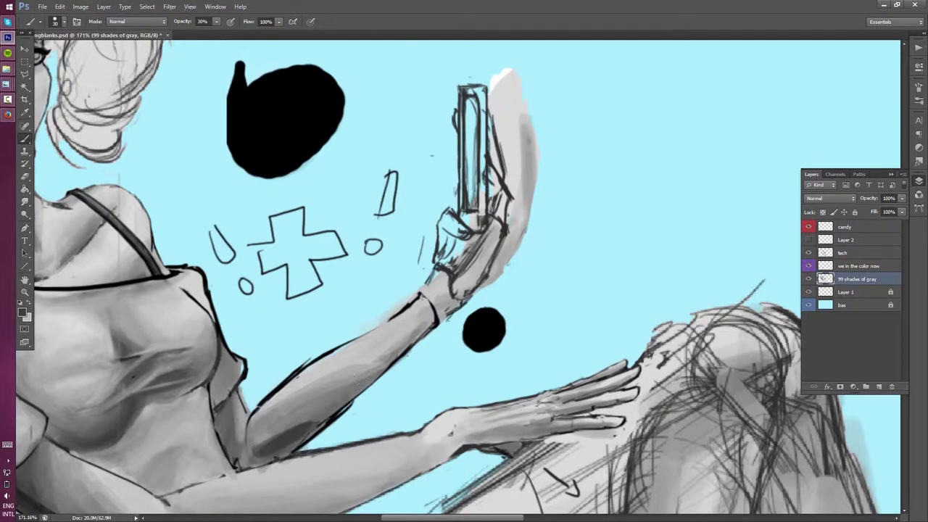
mouse_move(337, 382)
left_mouse_down()
mouse_move(276, 435)
mouse_move(406, 348)
left_mouse_up()
left_click_drag(290, 446, 413, 348)
Build up and even out the forearm shading between elbow and wrist
key("e")
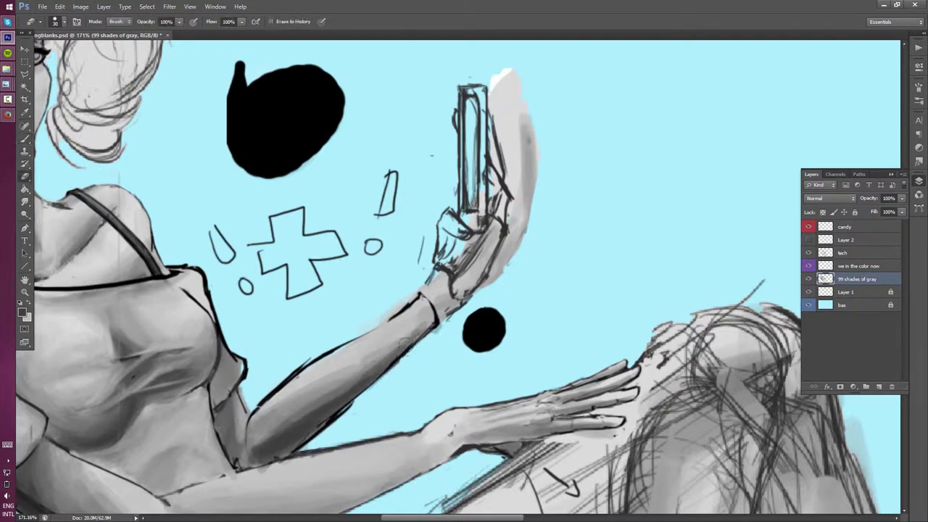
key("b")
left_click_drag(340, 385, 428, 323)
mouse_move(427, 359)
left_mouse_down()
mouse_move(416, 315)
mouse_move(377, 366)
left_mouse_up()
left_click_drag(424, 308, 341, 391)
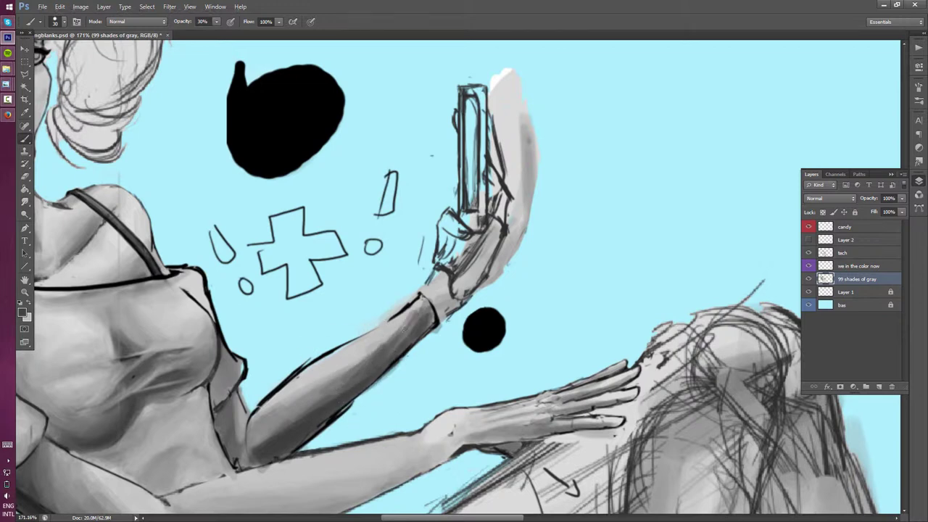
left_click_drag(406, 326, 348, 376)
left_click_drag(417, 309, 370, 356)
mouse_move(290, 445)
left_mouse_down()
mouse_move(377, 345)
mouse_move(277, 403)
left_mouse_up()
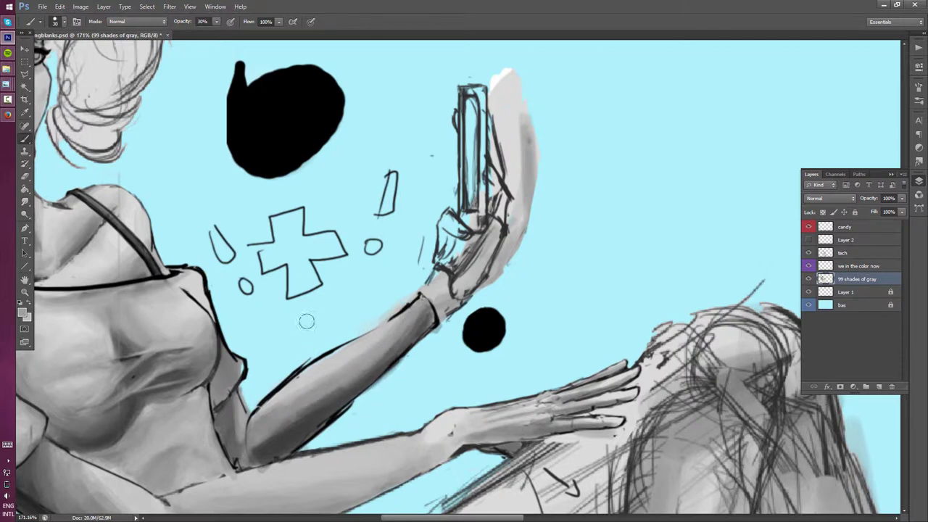
Sample darker and lighter greys and repaint the forearm shading
left_click(297, 405, "alt")
left_click(280, 383, "alt")
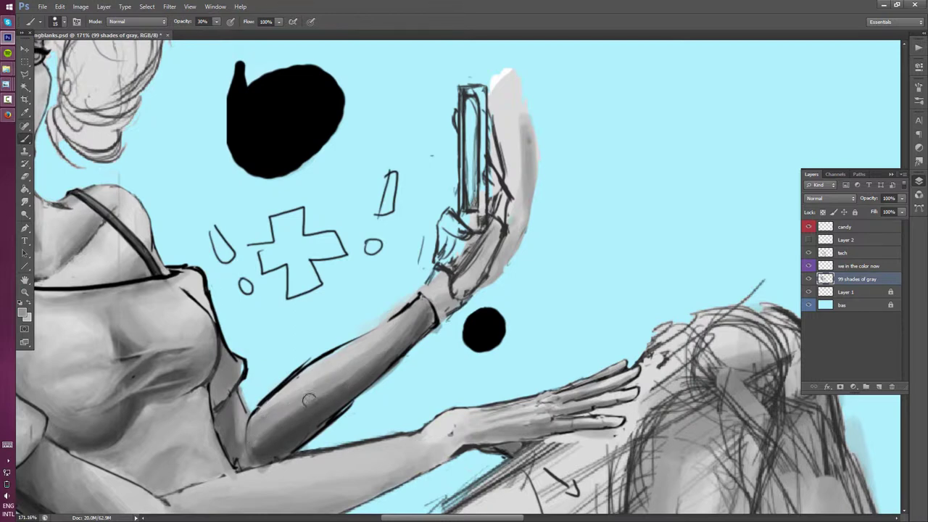
left_click_drag(260, 435, 395, 347)
left_click(359, 379, "alt")
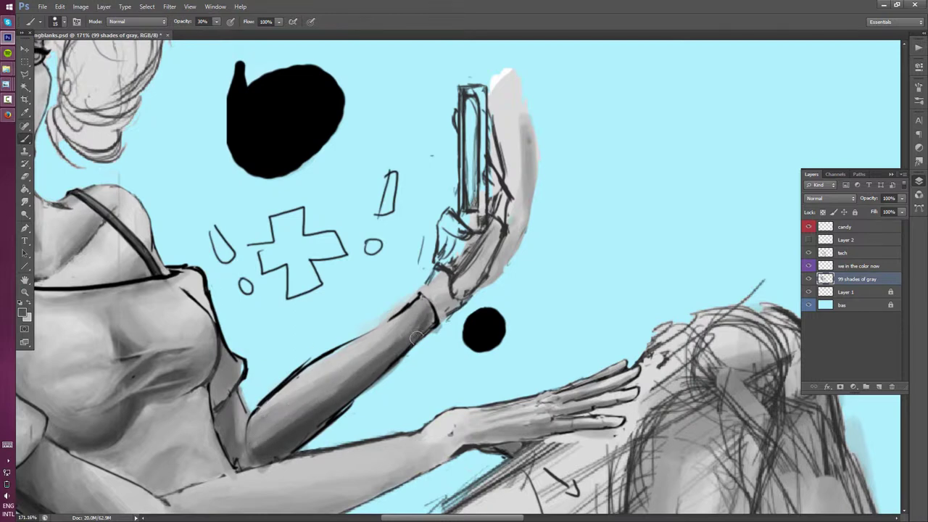
left_click_drag(365, 382, 268, 435)
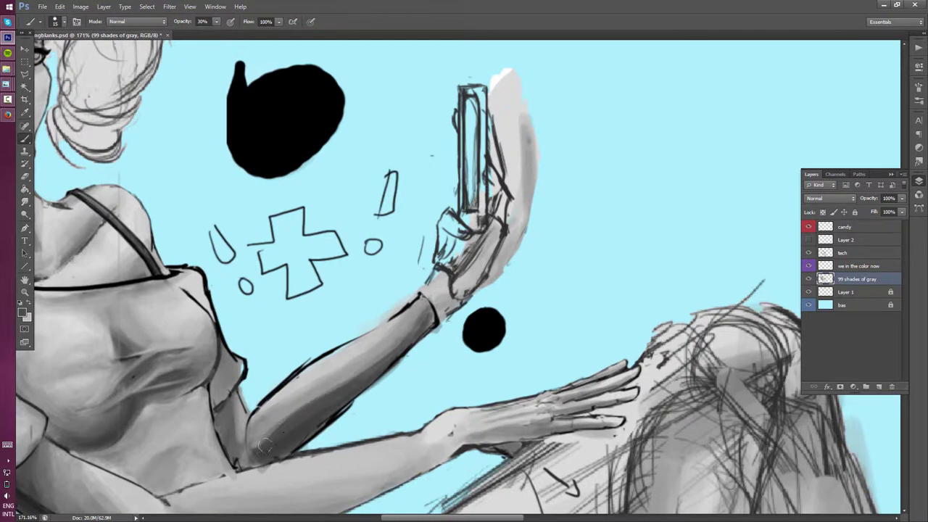
left_click(280, 394, "alt")
mouse_move(280, 394)
left_mouse_down()
mouse_move(355, 370)
mouse_move(277, 431)
left_mouse_up()
left_click(319, 392, "alt")
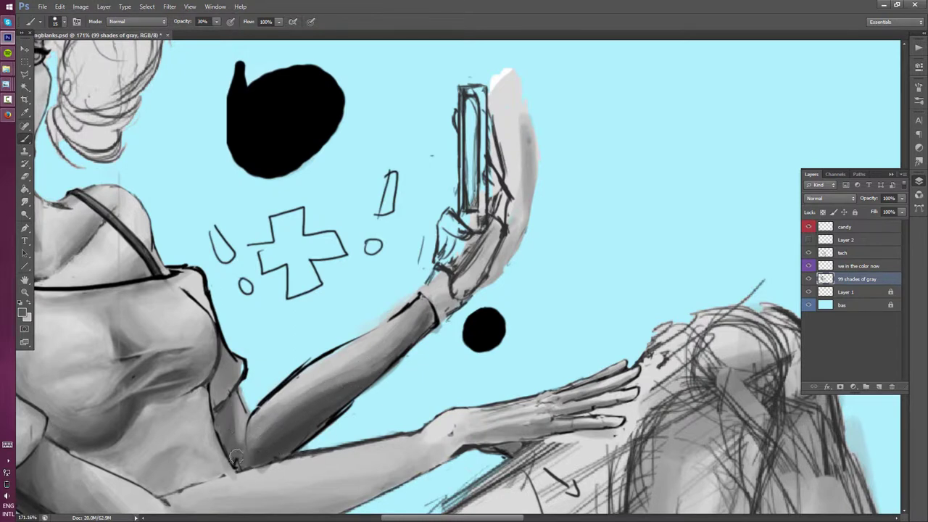
Smooth the forearm shading with lighter grey and lighten around the wrist
scroll(219, 417, "up", 1)
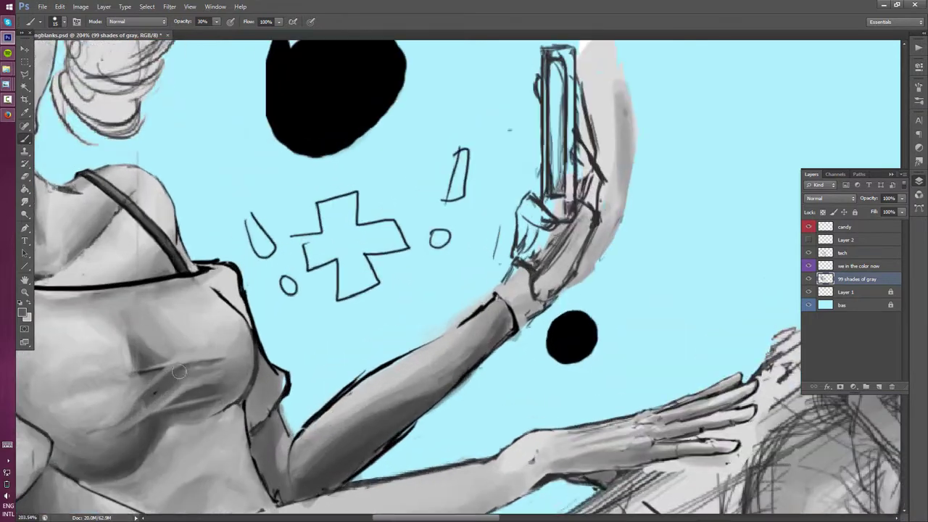
key("e")
scroll(293, 430, "down", 3)
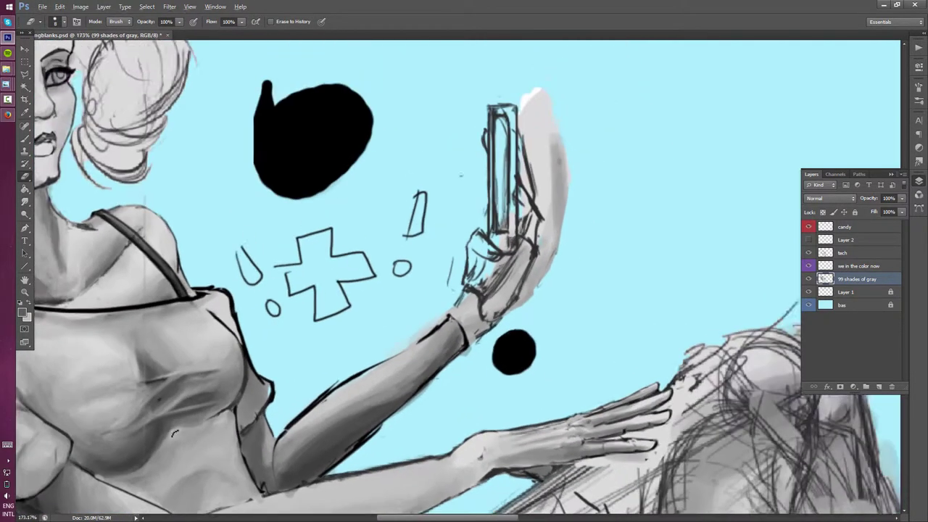
scroll(254, 406, "down", 3)
scroll(212, 387, "up", 5)
key("b")
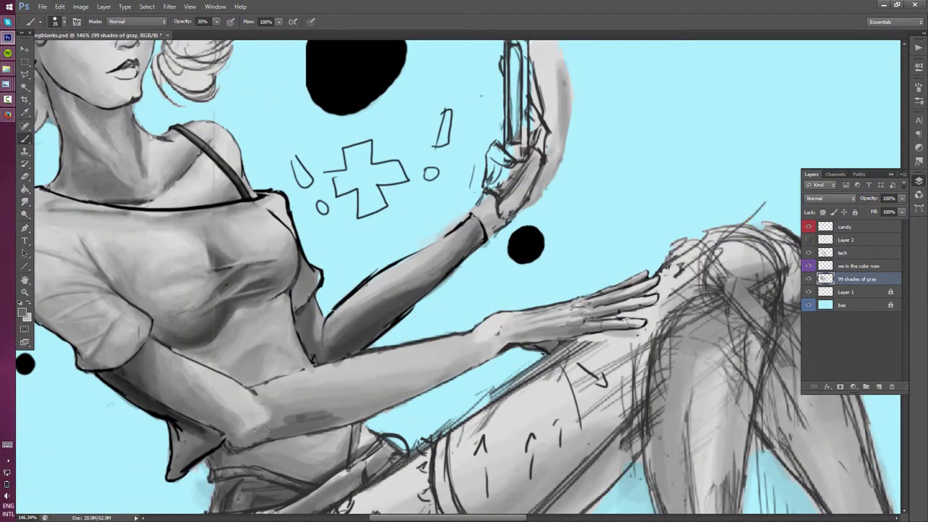
left_click(290, 411, "alt")
mouse_move(289, 411)
left_mouse_down()
mouse_move(341, 388)
mouse_move(471, 373)
left_mouse_up()
mouse_move(396, 396)
left_mouse_down()
mouse_move(460, 375)
mouse_move(503, 334)
left_mouse_up()
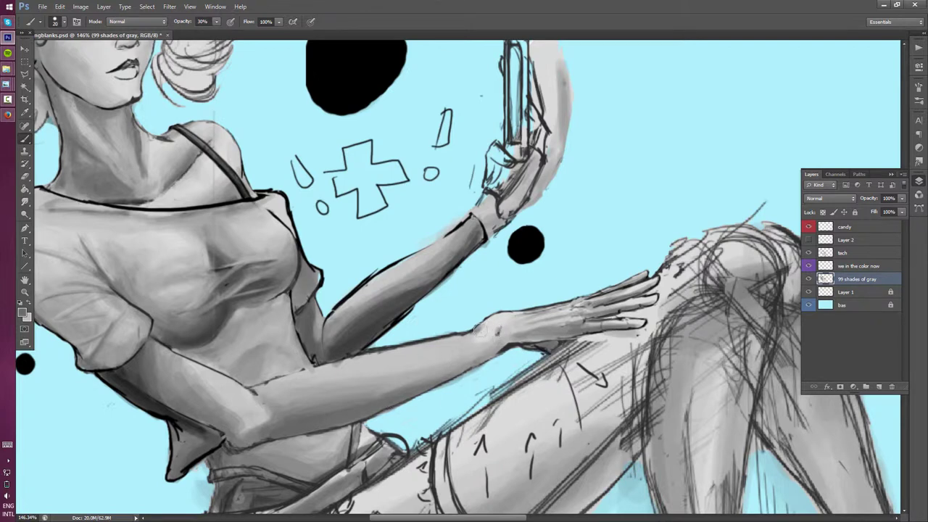
left_click(481, 329, "alt")
Erase grey strokes above the hand and along the wrist, restoring full brush opacity
scroll(352, 355, "up", 2)
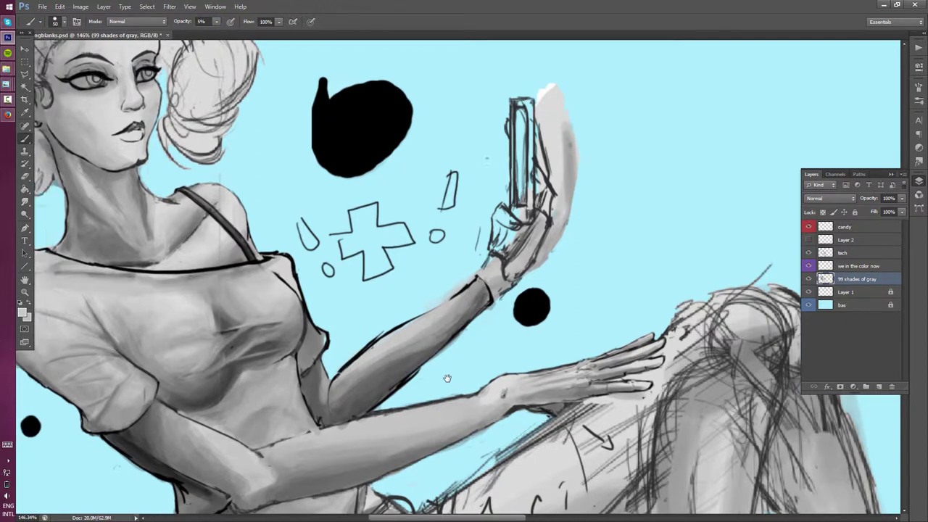
left_click_drag(329, 391, 257, 471)
key("e")
left_click_drag(480, 218, 465, 169)
mouse_move(480, 251)
left_mouse_down()
mouse_move(395, 358)
mouse_move(435, 297)
mouse_move(445, 239)
mouse_move(428, 193)
left_mouse_up()
key("b")
key("0")
On the tech layer, erase the black dot near the hand and darken the forearm outline
key("e")
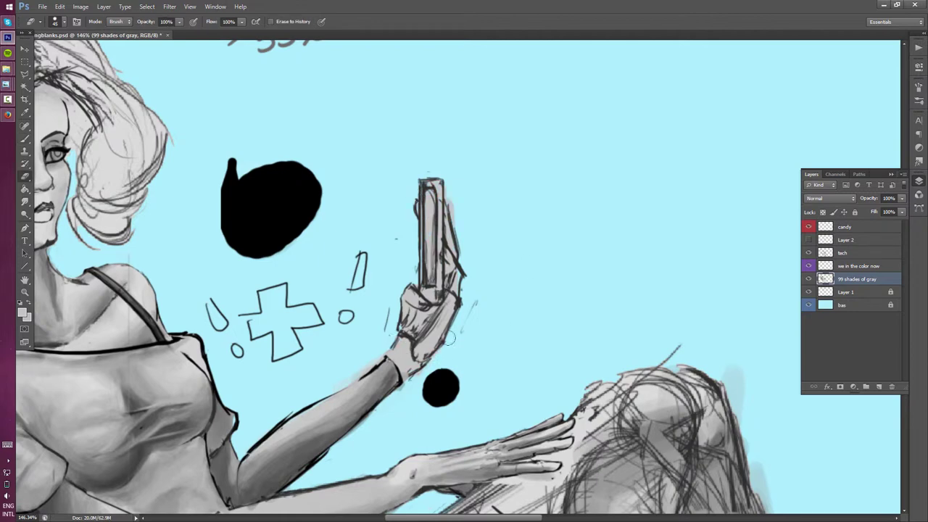
left_click(840, 253)
key("b")
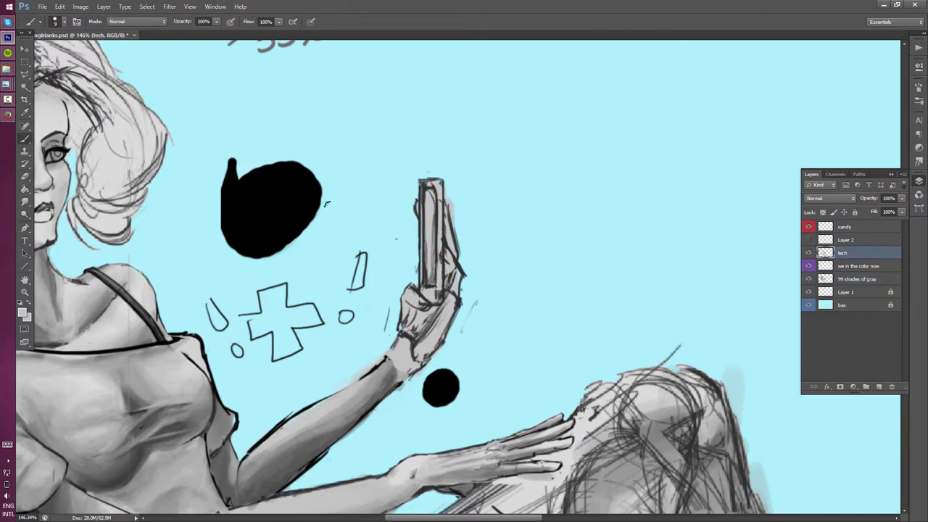
key("e")
left_click_drag(424, 376, 457, 371)
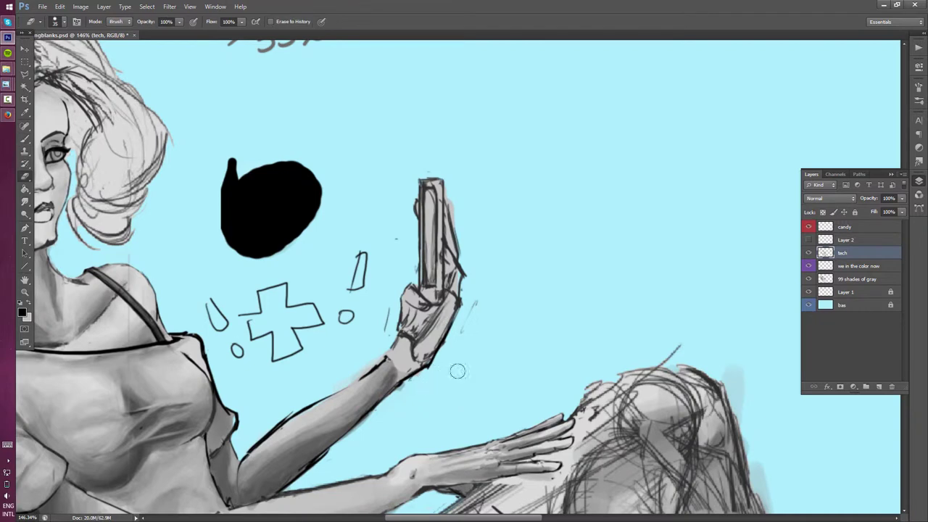
key("b")
mouse_move(390, 352)
left_mouse_down()
mouse_move(438, 308)
mouse_move(406, 286)
left_mouse_up()
Remove stray strokes inside the hand and sketch a small line beside the phone
key("e")
key("b")
key("e")
key("b")
key("e")
key("b")
mouse_move(415, 237)
left_mouse_down()
mouse_move(422, 248)
mouse_move(410, 250)
left_mouse_up()
Add a new empty layer and sketch finger strokes beside the phone
key("e")
key("ctrl+shift+alt+n")
key("b")
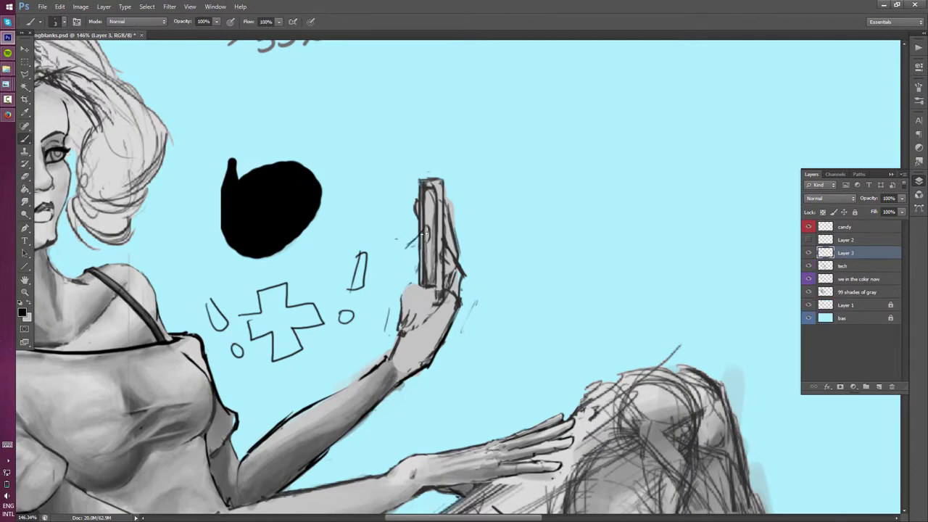
key("e")
key("b")
key("e")
mouse_move(415, 254)
left_mouse_down()
mouse_move(404, 251)
mouse_move(403, 264)
left_mouse_up()
Sketch finger lines along the hand's left edge and left of the phone
key("b")
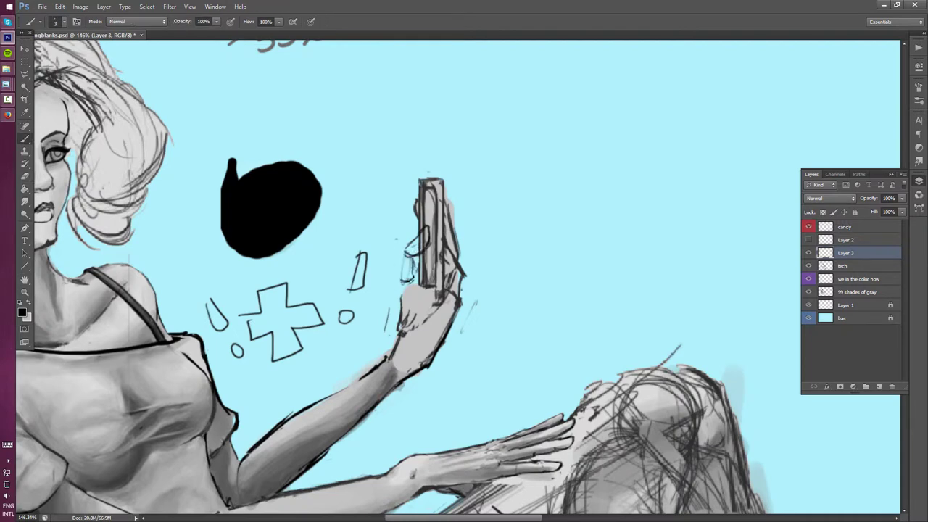
key("e")
key("b")
mouse_move(407, 306)
left_mouse_down()
mouse_move(410, 284)
mouse_move(397, 335)
left_mouse_up()
key("e")
key("b")
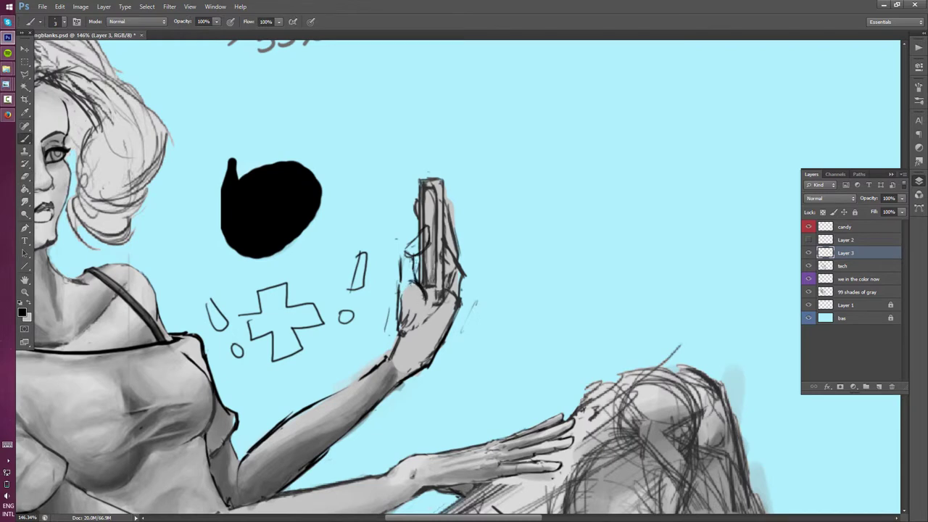
key("e")
key("b")
key("e")
mouse_move(404, 251)
left_mouse_down()
mouse_move(393, 276)
mouse_move(400, 322)
mouse_move(431, 337)
left_mouse_up()
Merge the sketch into tech, lighten the phone's left edge, and sketch a finger line on a new layer
key("ctrl+e")
key("b")
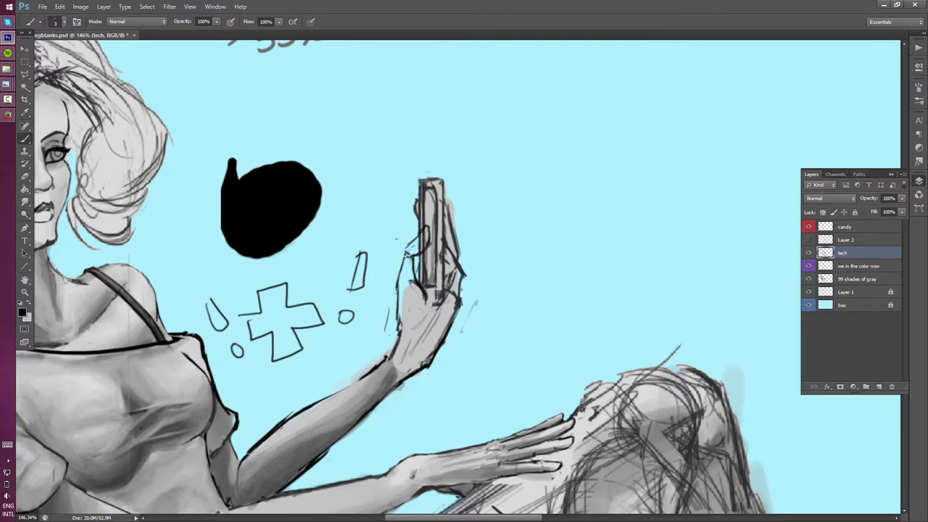
key("e")
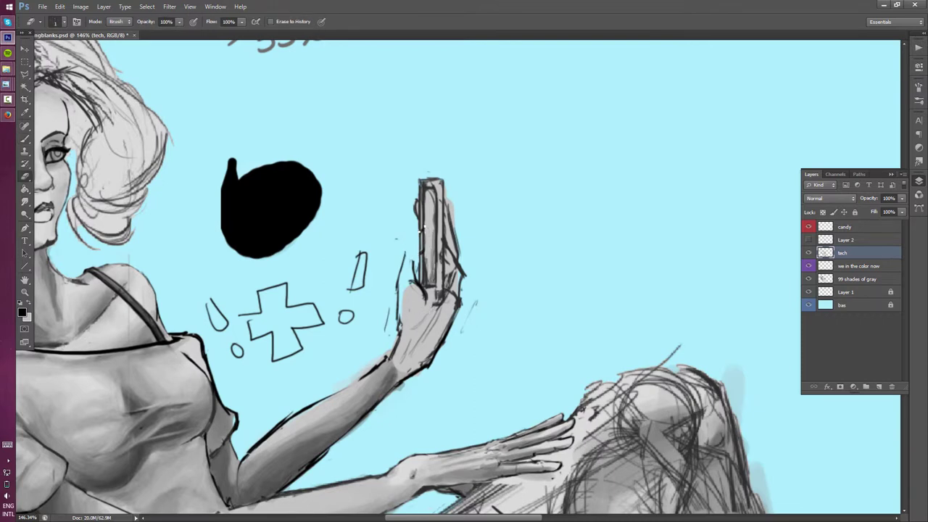
left_click_drag(421, 219, 422, 270)
key("ctrl+shift+alt+n")
key("b")
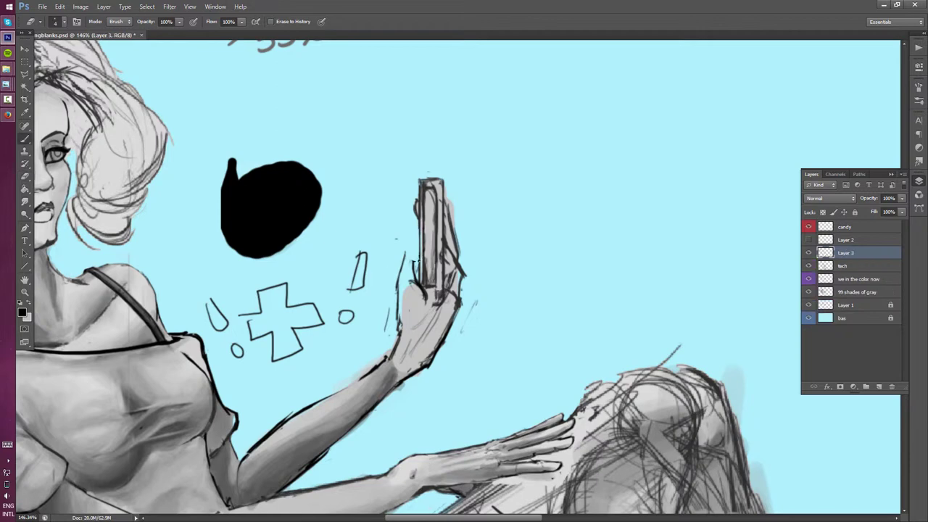
left_click_drag(417, 237, 407, 261)
Erase the sketchy strokes beside the raised hand, then try merging the layer down and undo it
key("e")
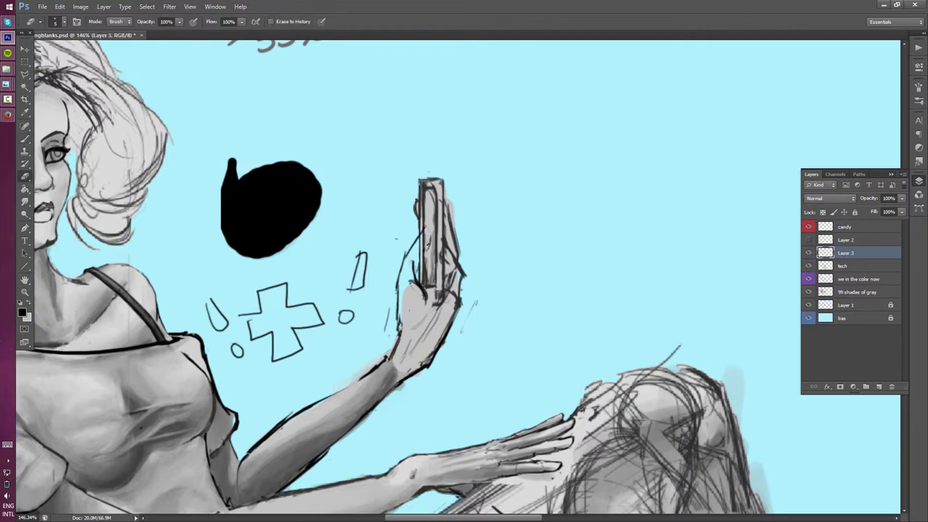
key("b")
key("e")
left_click_drag(421, 250, 400, 298)
key("b")
key("e")
key("ctrl+e")
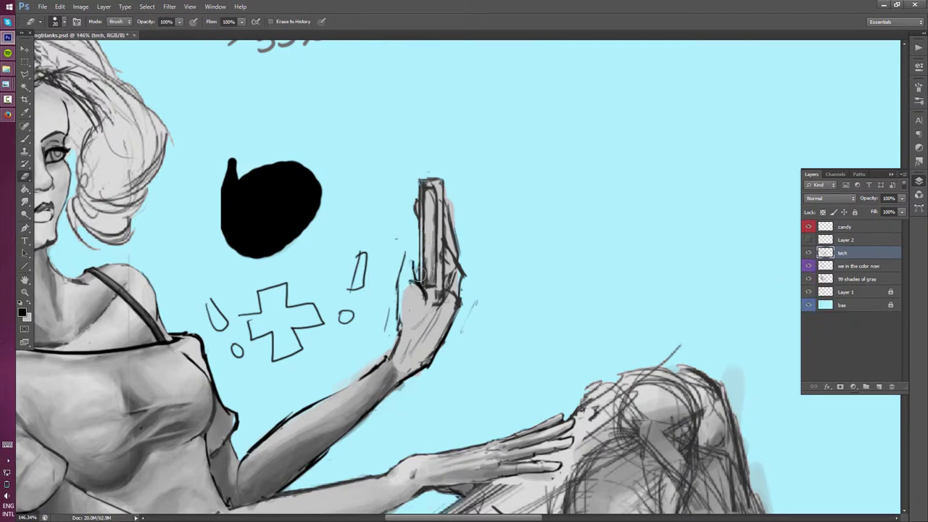
key("ctrl+z")
key("ctrl+z")
key("ctrl+z")
key("ctrl+z")
Paint grey shading over the hand and wrist and repaint the hand's outer edge
left_click_drag(410, 269, 414, 297)
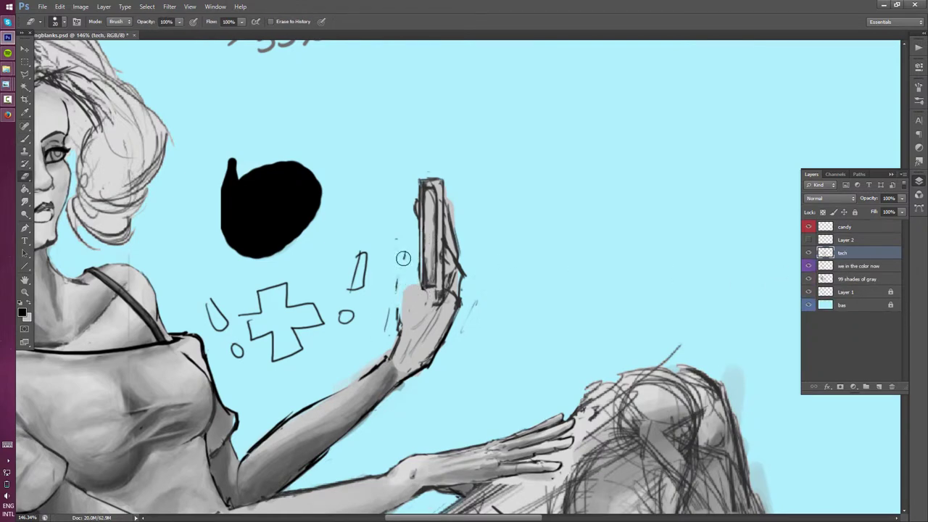
key("b")
left_click_drag(403, 254, 409, 313)
mouse_move(415, 353)
left_mouse_down()
mouse_move(406, 312)
mouse_move(421, 348)
mouse_move(451, 326)
mouse_move(453, 344)
left_mouse_up()
key("e")
key("b")
key("e")
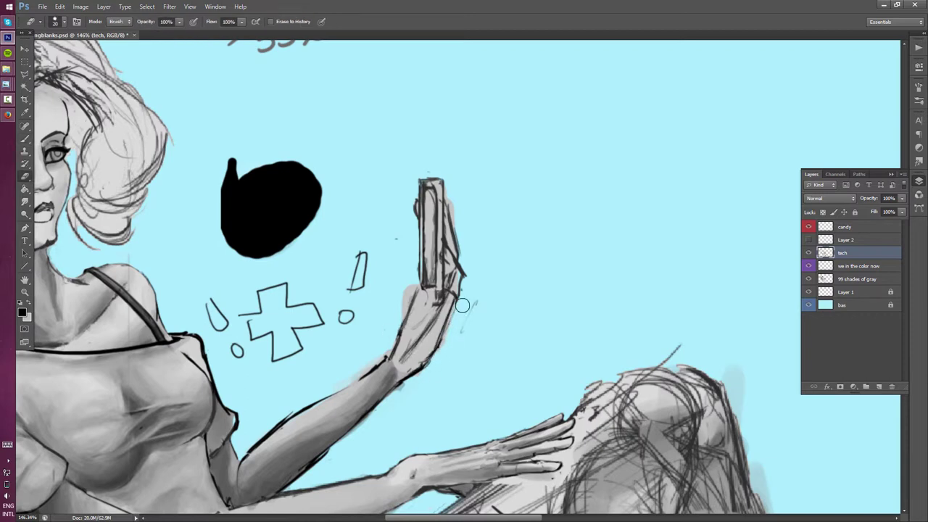
key("b")
mouse_move(457, 275)
left_mouse_down()
mouse_move(456, 319)
mouse_move(431, 366)
left_mouse_up()
Add a new layer above tech and erase the dark sketch lines on the hand
key("e")
key("ctrl+shift+alt+n")
key("b")
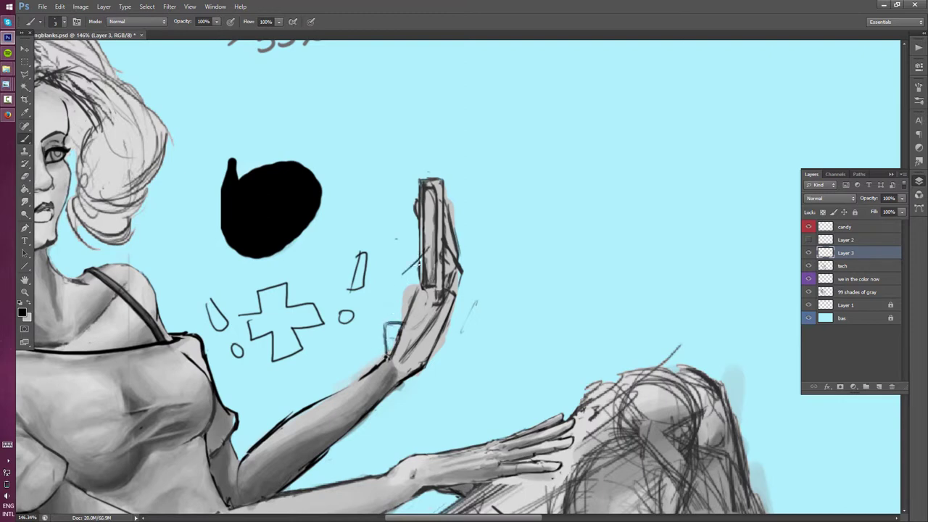
key("e")
key("b")
key("e")
key("b")
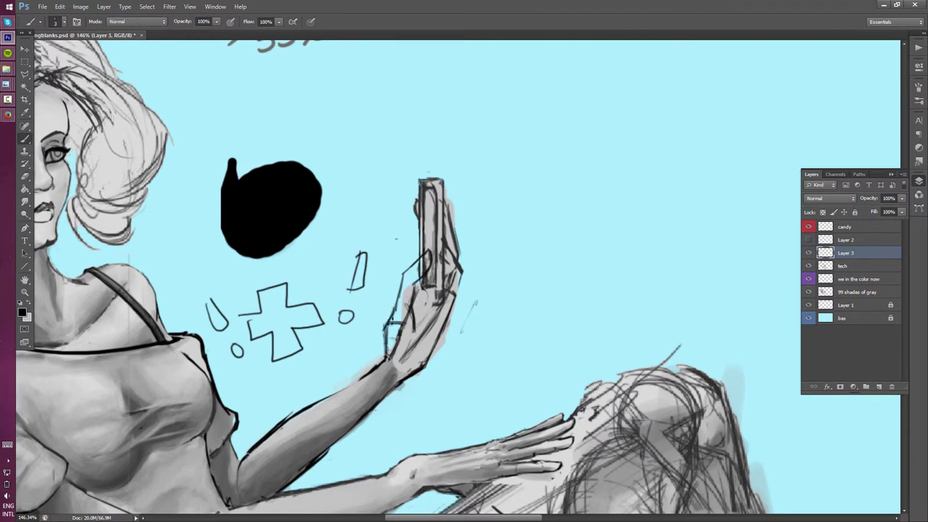
key("e")
key("b")
key("e")
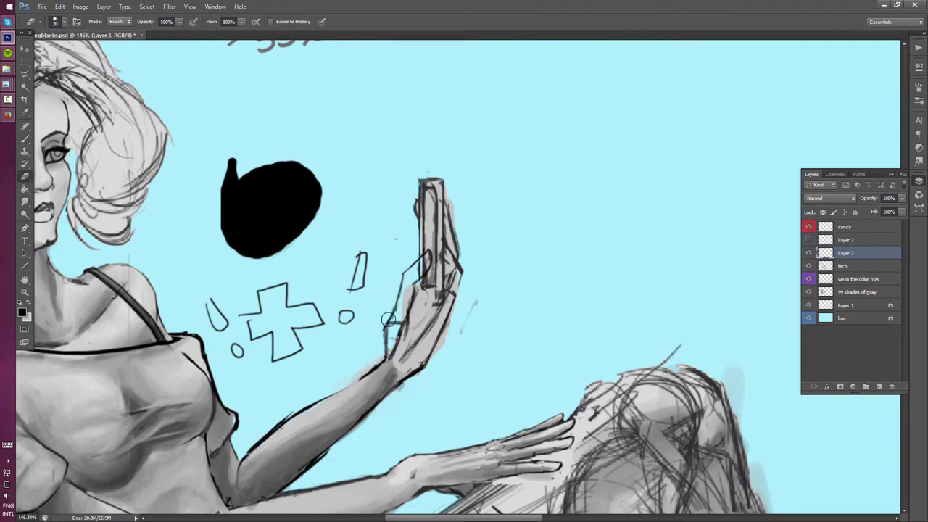
left_click_drag(398, 326, 384, 312)
mouse_move(429, 252)
left_mouse_down()
mouse_move(380, 347)
mouse_move(395, 333)
left_mouse_up()
Pan to the empty space right of the hand and draw a vertical line with a cup-shaped study
key("b")
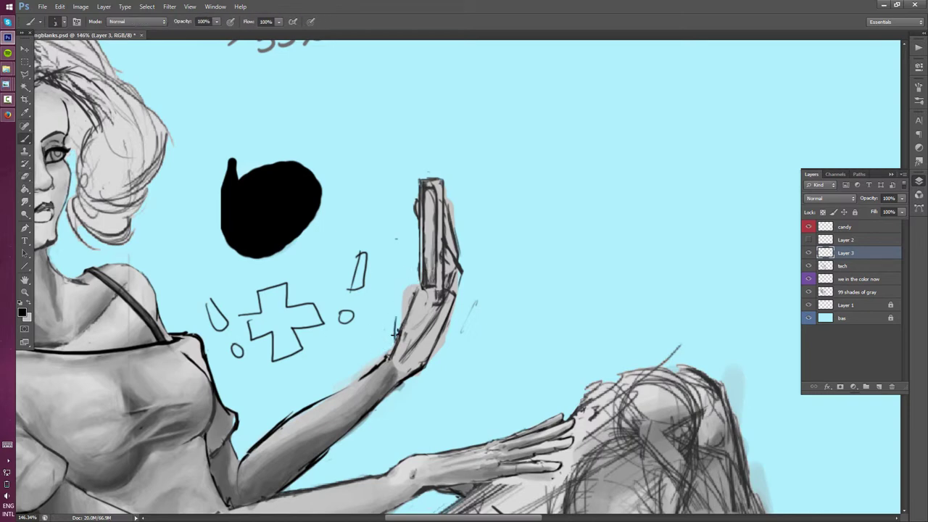
mouse_move(512, 190)
left_mouse_down()
mouse_move(410, 200)
mouse_move(433, 279)
left_mouse_up()
left_click(432, 149, "shift")
mouse_move(420, 218)
left_mouse_down()
mouse_move(451, 222)
mouse_move(416, 273)
left_mouse_up()
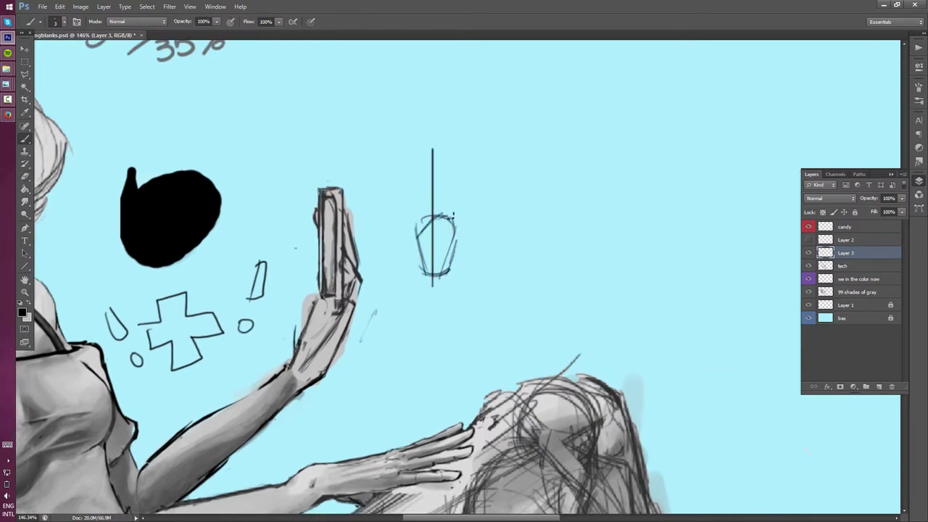
left_click_drag(455, 218, 444, 274)
key("ctrl+z")
mouse_move(415, 233)
left_mouse_down()
mouse_move(446, 217)
mouse_move(435, 274)
mouse_move(454, 225)
mouse_move(433, 149)
left_mouse_up()
key("ctrl+z")
Add slanted finger lines with N and S labels, finish the cup's right side, and touch up the hand's edge
left_click_drag(447, 221, 458, 133)
left_click_drag(426, 231, 416, 151)
left_click_drag(403, 196, 418, 232)
left_click_drag(397, 180, 392, 192)
key("e")
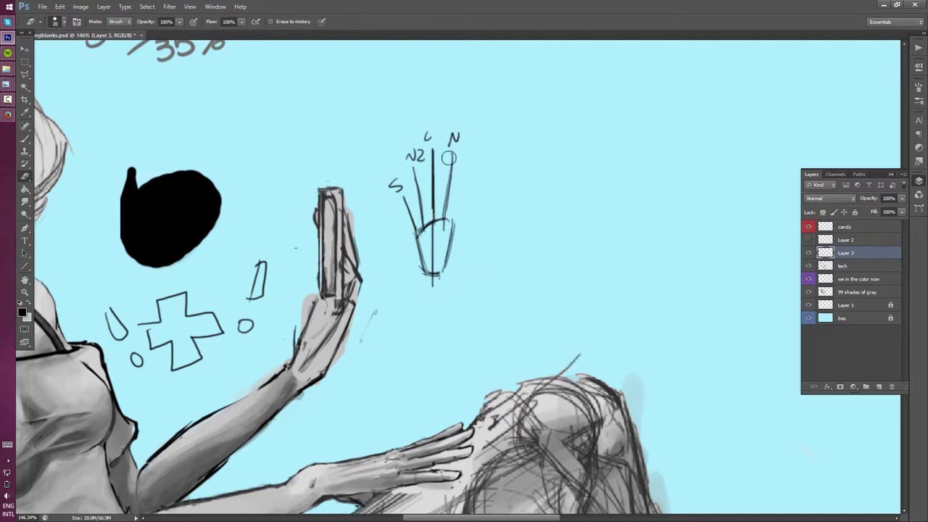
key("b")
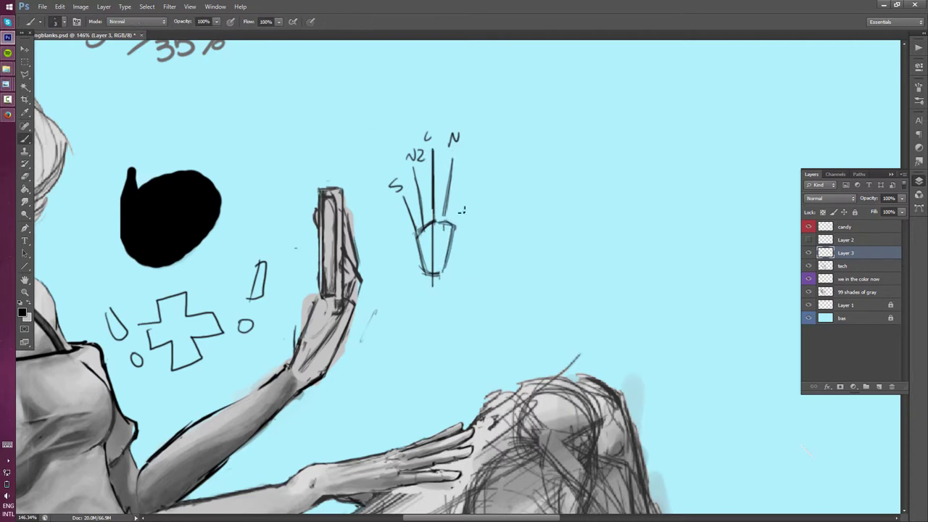
mouse_move(464, 206)
left_mouse_down()
mouse_move(455, 263)
mouse_move(400, 216)
mouse_move(480, 199)
left_mouse_up()
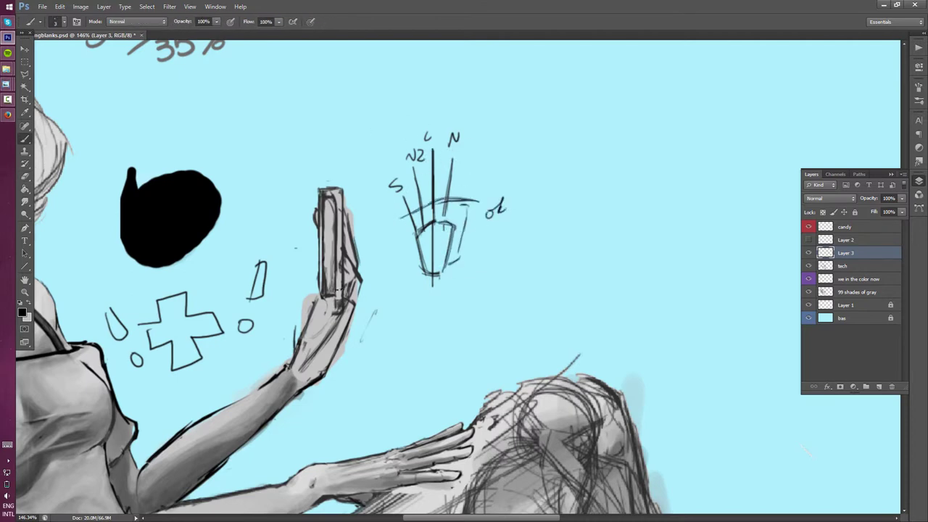
left_click_drag(301, 288, 328, 275)
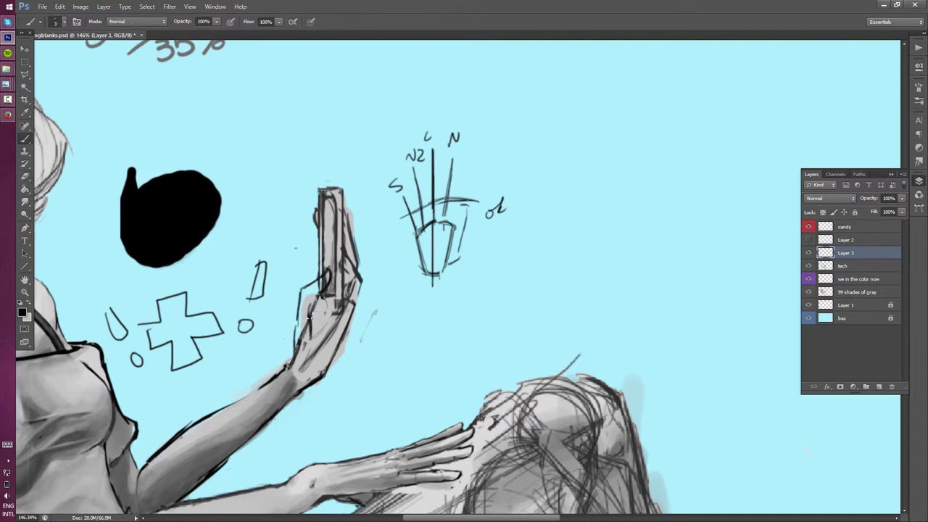
Undo the left-edge stroke, erase the loop on the hand, and redraw a short finger stroke
key("ctrl+z")
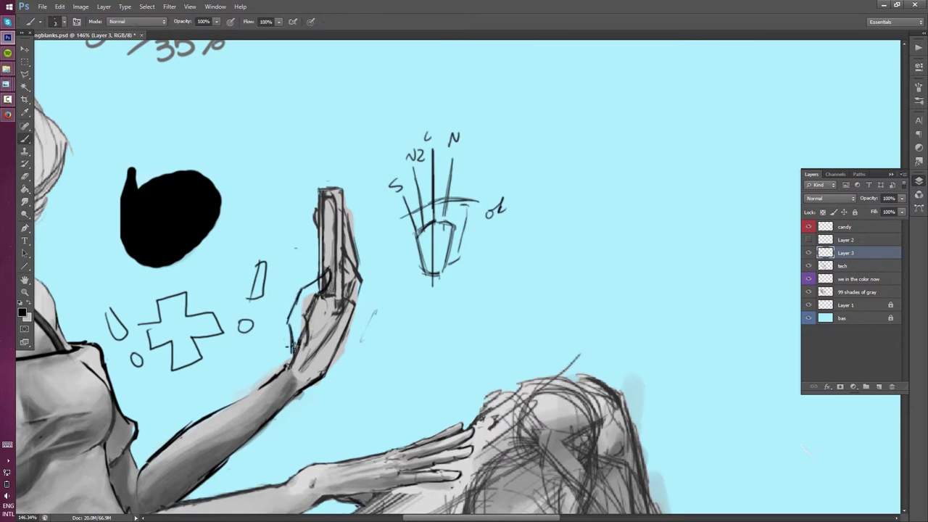
key("e")
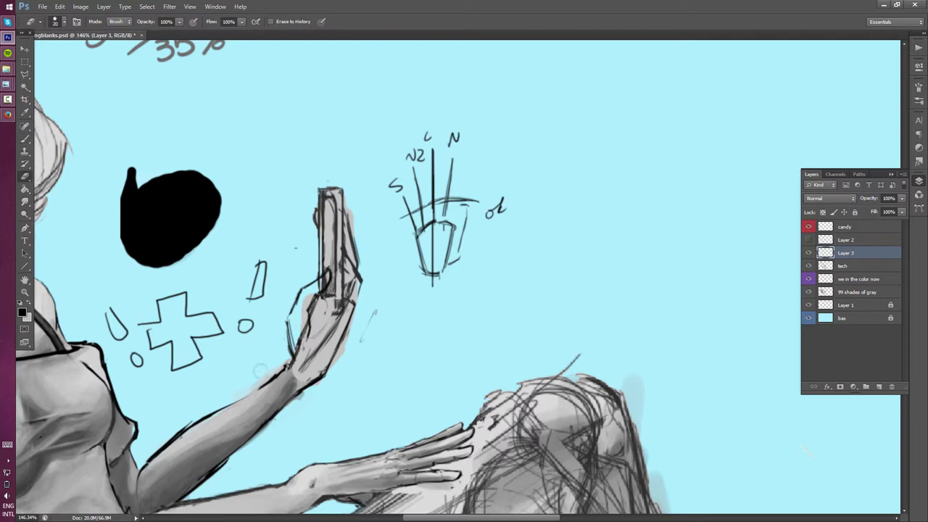
key("b")
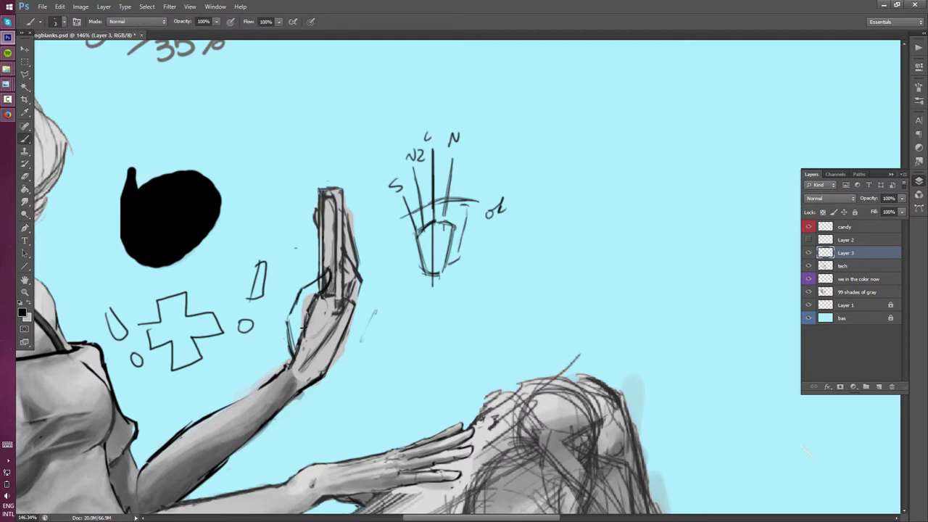
key("e")
left_click_drag(325, 270, 319, 289)
key("b")
left_click_drag(322, 276, 302, 293)
key("e")
key("b")
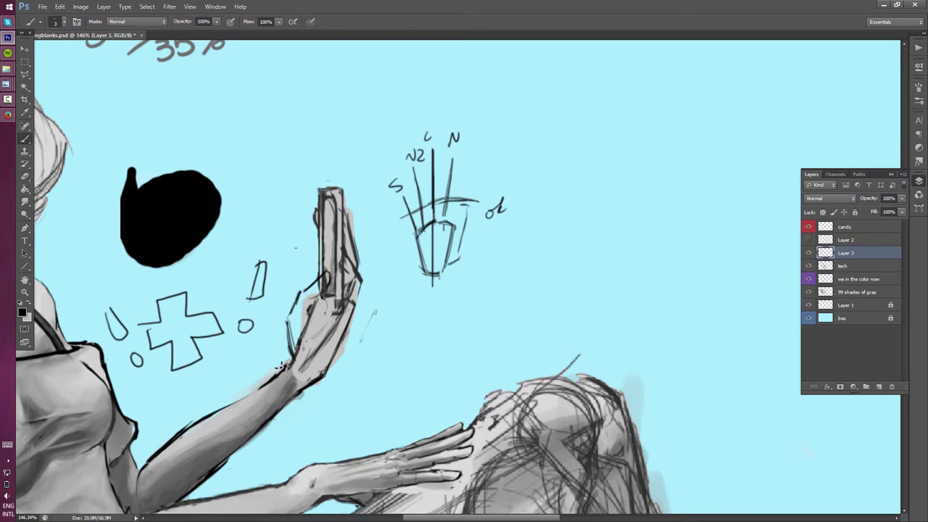
Lighten the hand's left-edge lines, repaint dark finger strokes, and fold the sketch into tech
key("e")
mouse_move(326, 276)
left_mouse_down()
mouse_move(294, 311)
mouse_move(294, 359)
left_mouse_up()
key("b")
left_click_drag(300, 322, 297, 331)
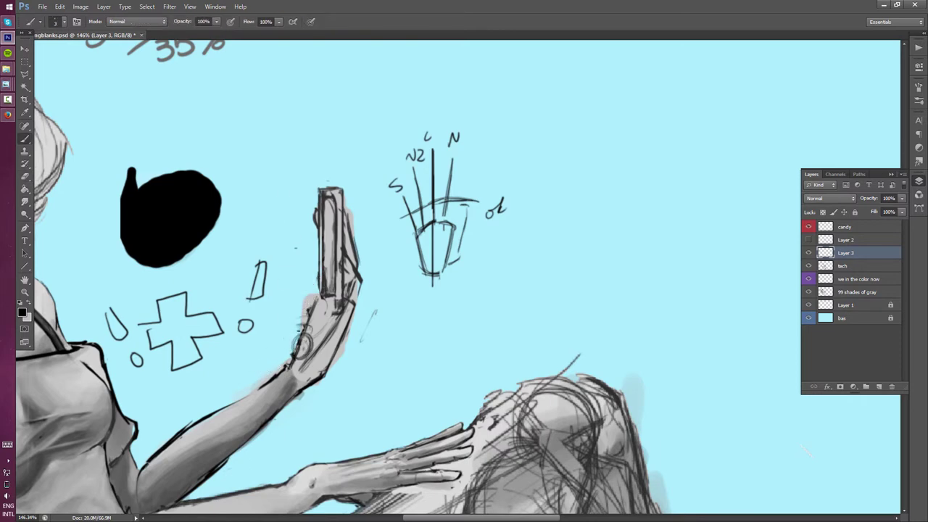
mouse_move(317, 297)
left_mouse_down()
mouse_move(294, 341)
mouse_move(312, 344)
mouse_move(304, 354)
mouse_move(306, 311)
left_mouse_up()
key("e")
key("Delete")
key("b")
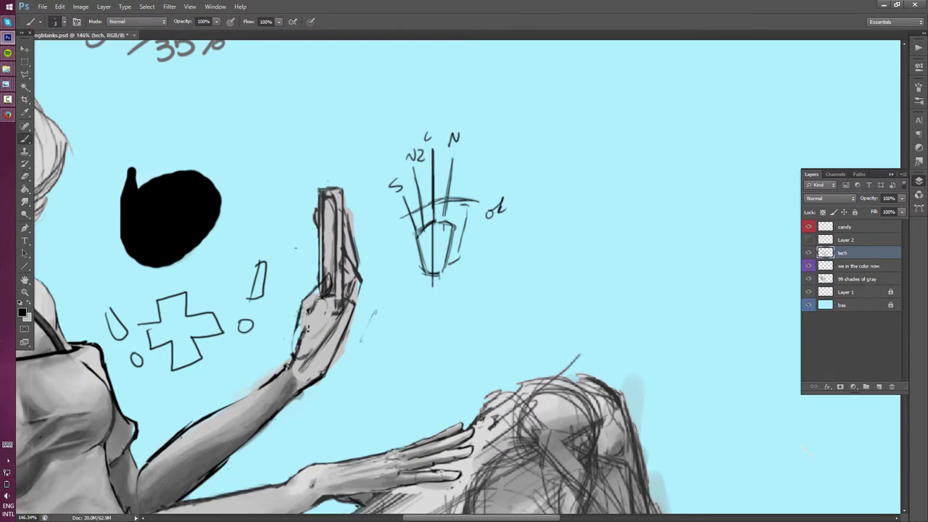
key("e")
key("b")
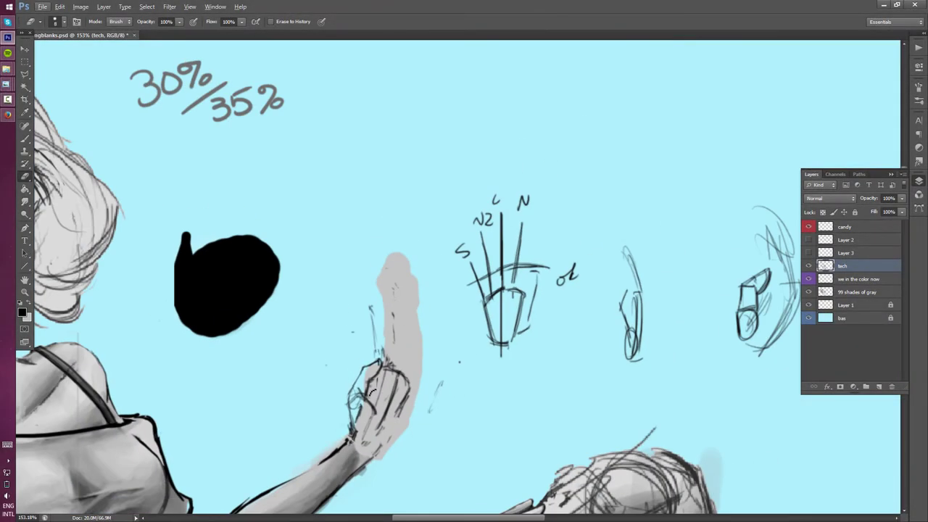
Draw a dark finger line across the grey hand shape
key("b")
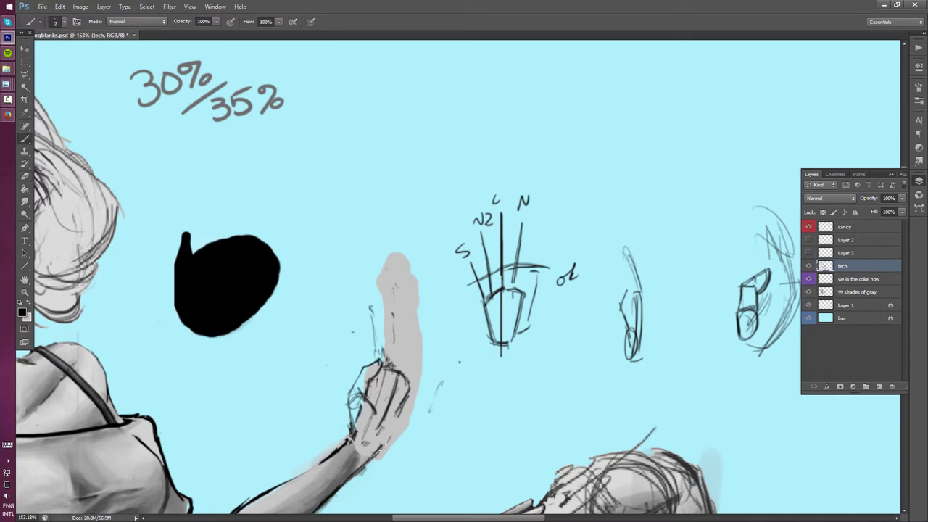
key("e")
key("b")
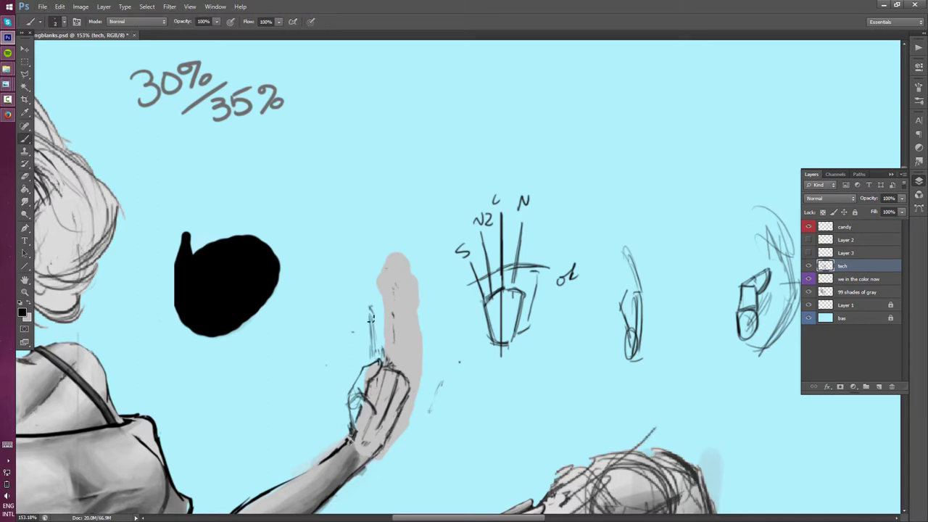
left_click_drag(369, 319, 398, 298)
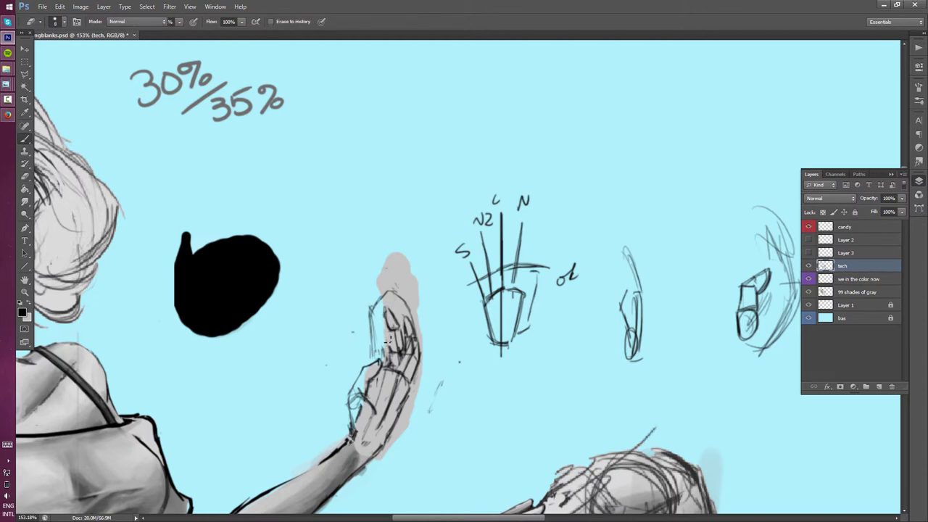
key("e")
key("b")
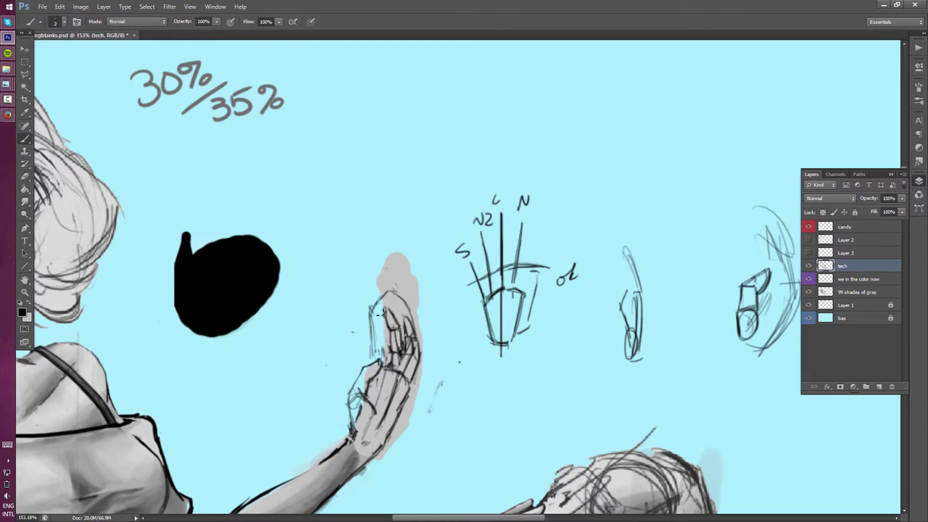
Erase stray lines near the hand and rework the finger sketch lines
key("e")
left_click_drag(379, 314, 386, 358)
key("b")
key("e")
left_click_drag(370, 303, 381, 324)
key("b")
key("e")
key("b")
key("e")
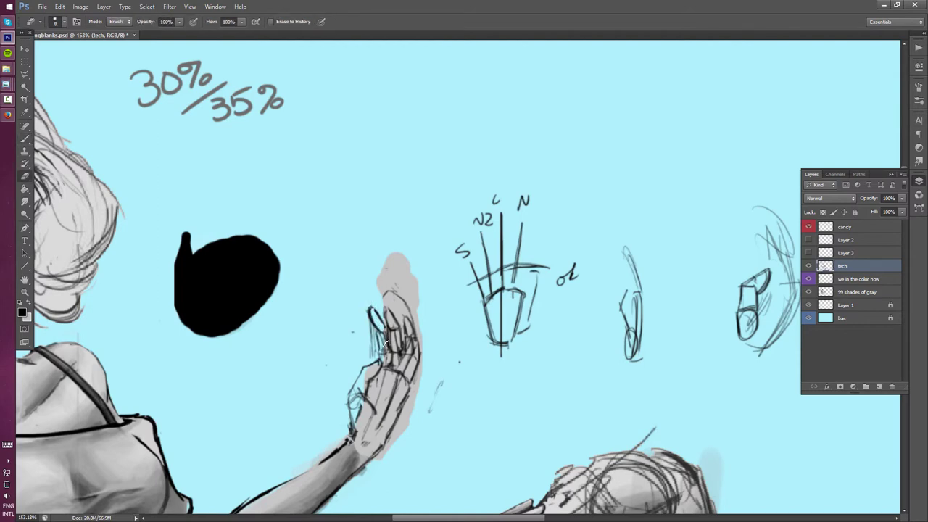
key("b")
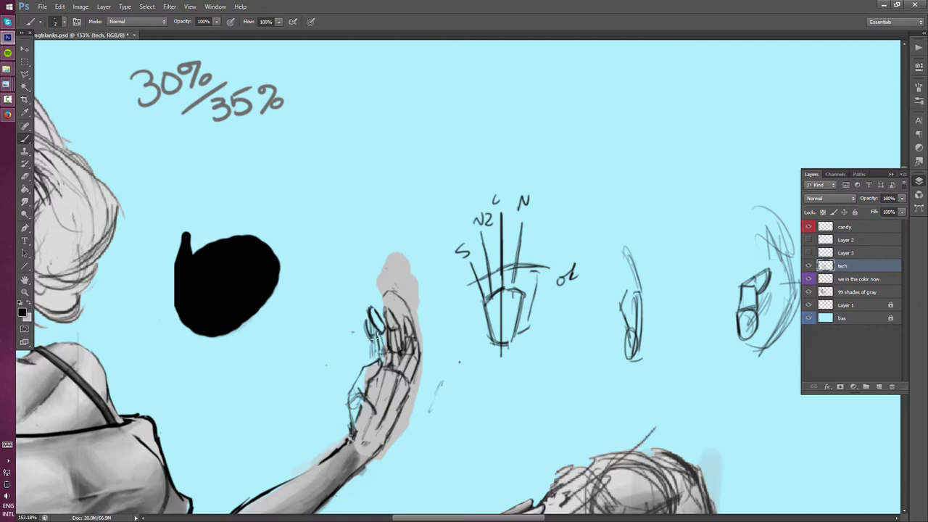
scroll(359, 315, "down", 1)
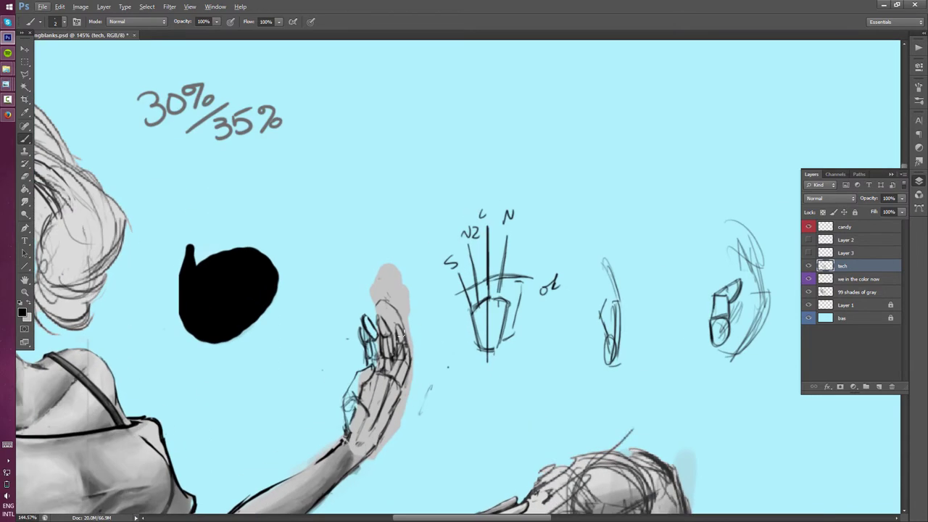
Lasso the finger sketch and move and scale it with Free Transform onto the raised arm
left_click(58, 73)
mouse_move(402, 316)
left_mouse_down()
mouse_move(414, 357)
mouse_move(392, 384)
mouse_move(397, 319)
left_mouse_up()
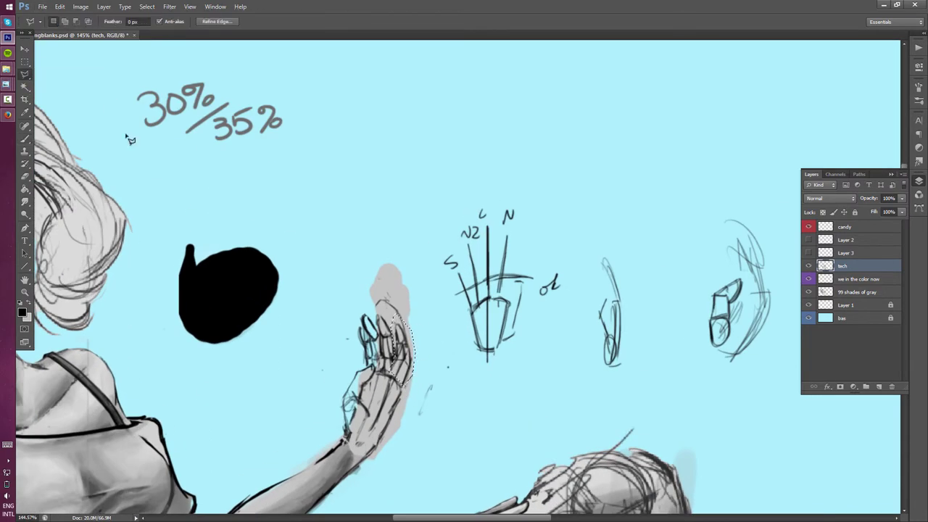
key("ctrl+t")
key("Return")
left_click_drag(357, 296, 346, 162)
key("ctrl+t")
left_click_drag(379, 240, 422, 364)
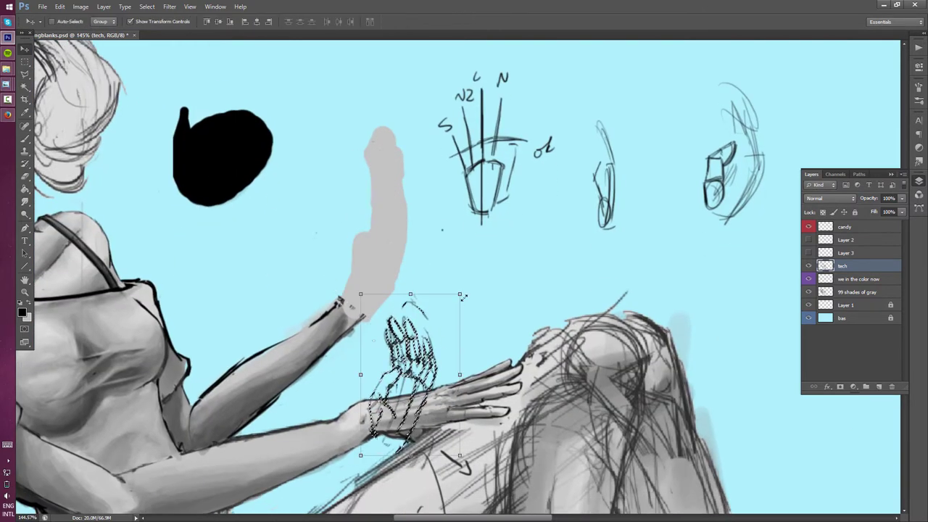
left_click_drag(484, 274, 480, 257)
key("Return")
mouse_move(427, 406)
left_mouse_down()
mouse_move(414, 269)
mouse_move(504, 364)
left_mouse_up()
Add strokes over the hand sketch, erase the grey tone around it, then show and select Layer 3
key("b")
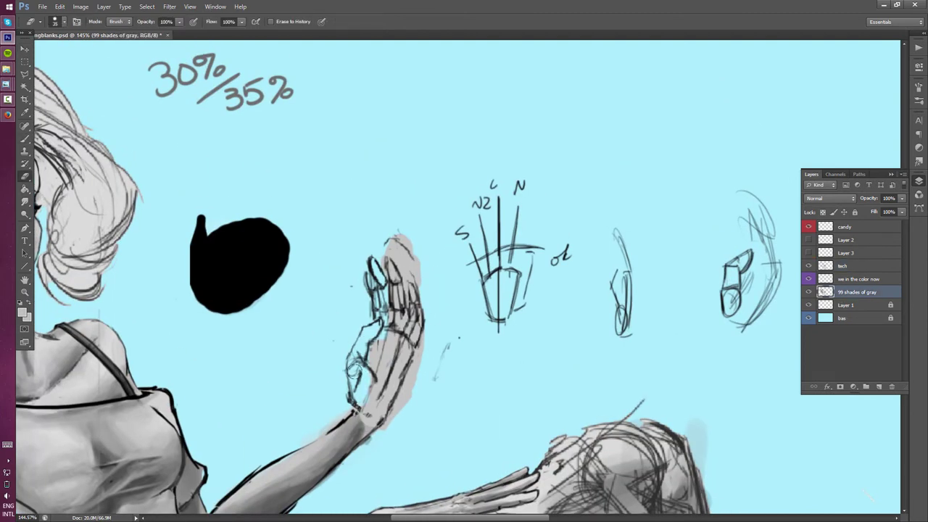
left_click_drag(361, 366, 355, 401)
left_click_drag(352, 341, 366, 395)
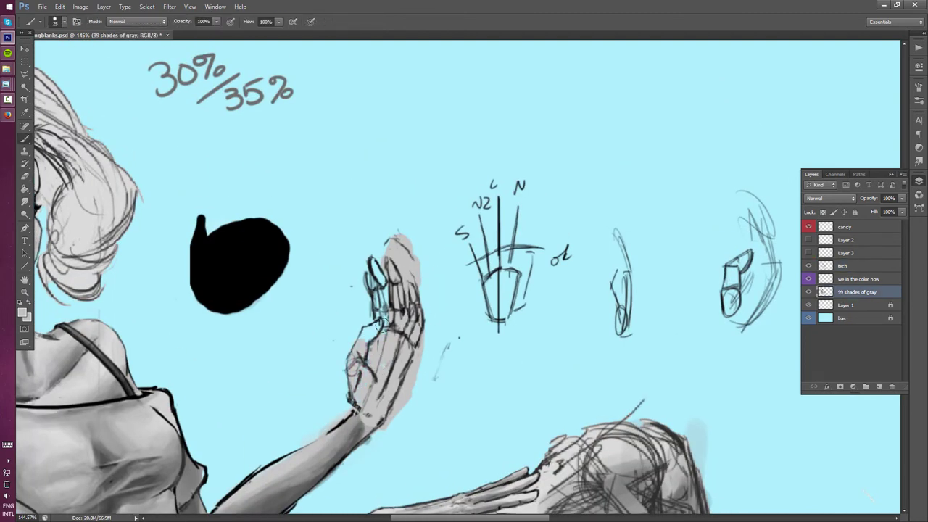
left_click_drag(374, 268, 384, 297)
left_click_drag(355, 330, 369, 345)
key("e")
mouse_move(388, 410)
left_mouse_down()
mouse_move(398, 276)
mouse_move(413, 247)
left_mouse_up()
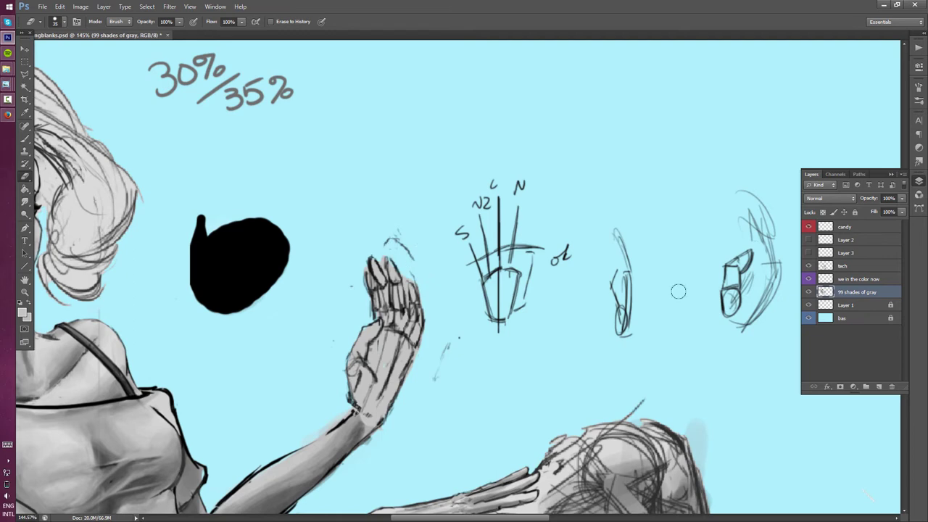
left_click(809, 252)
left_click(845, 253)
Move Layer 3's phone rectangle over the hand and widen it with Free Transform
key("ctrl+t")
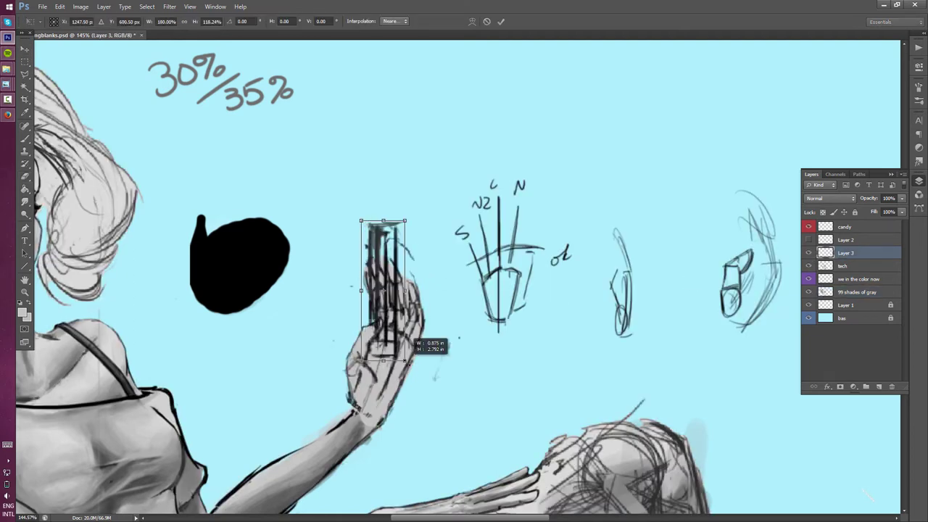
left_click_drag(384, 319, 395, 334)
key("Return")
scroll(395, 333, "down", 3)
scroll(391, 341, "up", 3)
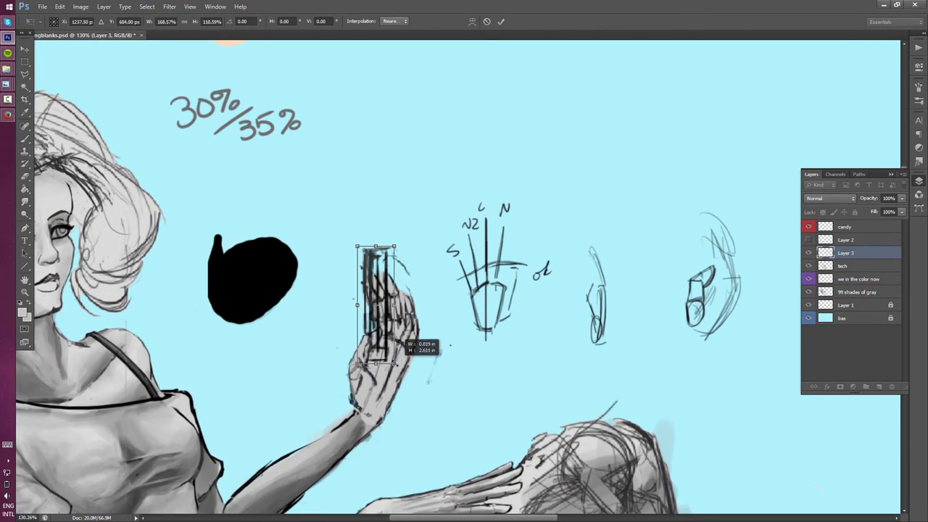
left_click_drag(399, 309, 408, 310)
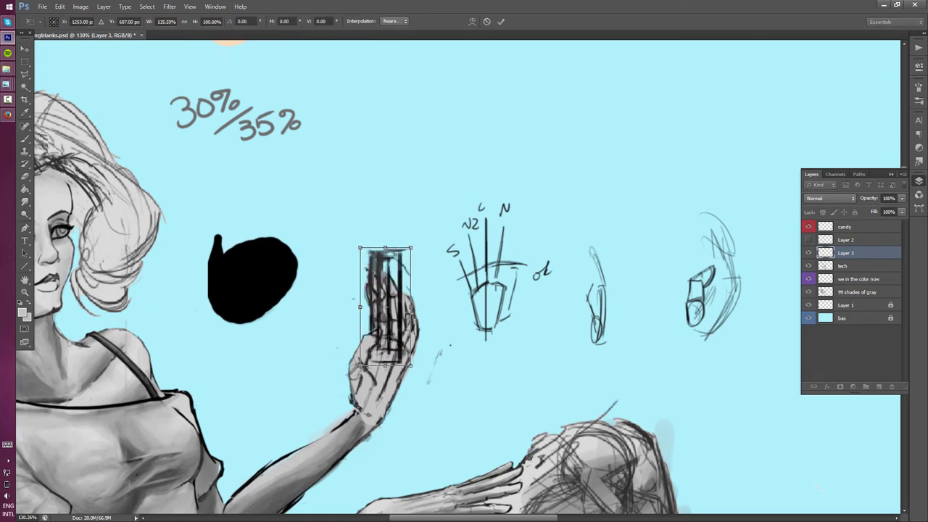
key("Return")
scroll(282, 383, "up", 3)
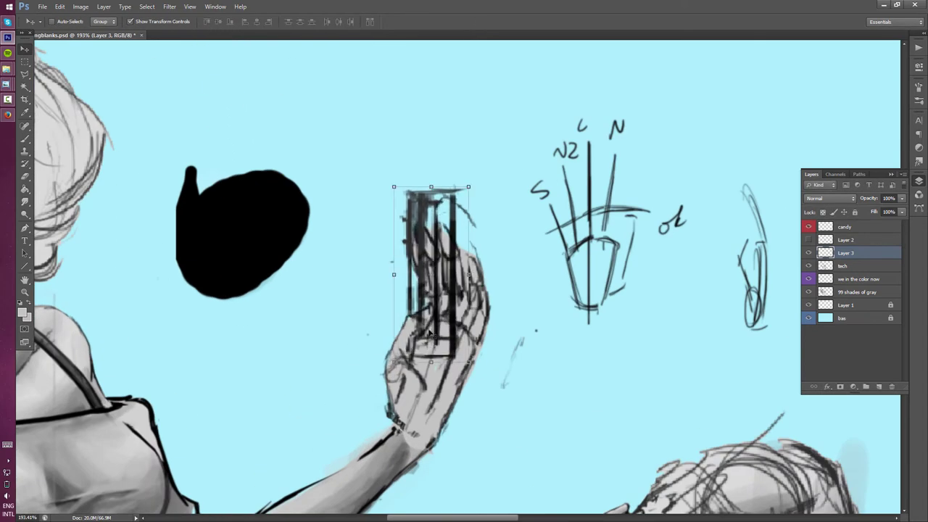
Lighten the heavy phone rectangle strokes with the Eraser at 9% opacity
key("e")
key("0")
key("9")
mouse_move(420, 193)
left_mouse_down()
mouse_move(438, 348)
mouse_move(397, 234)
left_mouse_up()
Redraw the phone's left edge and inner screen line with thin black strokes
key("b")
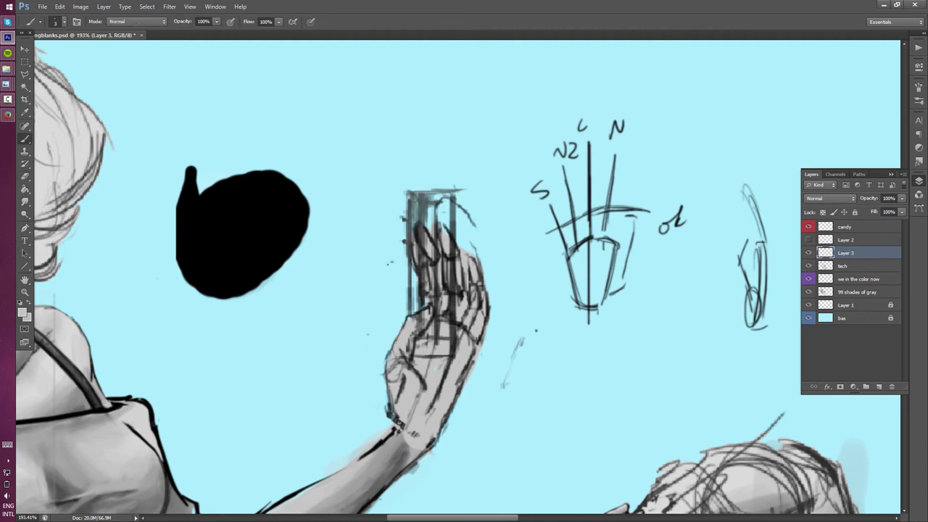
key("d")
left_click_drag(410, 316, 410, 248)
key("ctrl+z")
left_click_drag(407, 192, 407, 307)
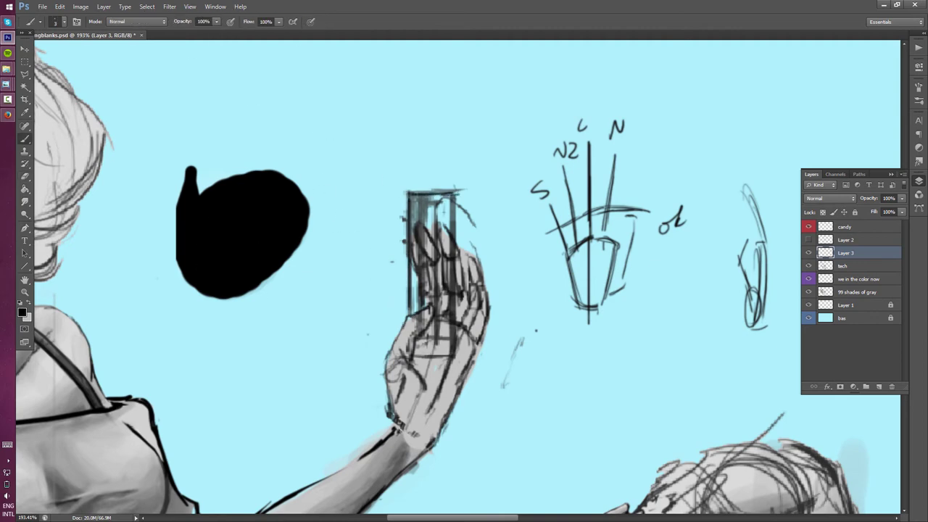
left_click_drag(440, 205, 440, 339)
Erase stray dark strokes inside the phone and rework its right edge
mouse_move(417, 310)
left_mouse_down()
mouse_move(413, 209)
mouse_move(427, 239)
left_mouse_up()
key("e")
mouse_move(426, 201)
left_mouse_down()
mouse_move(433, 330)
mouse_move(420, 305)
mouse_move(440, 199)
mouse_move(447, 340)
left_mouse_up()
key("b")
key("e")
key("b")
left_click_drag(454, 219, 454, 257)
scroll(257, 420, "down", 1)
Redraw the finger strokes around the phone, alternating between Brush and Eraser
scroll(599, 213, "up", 2)
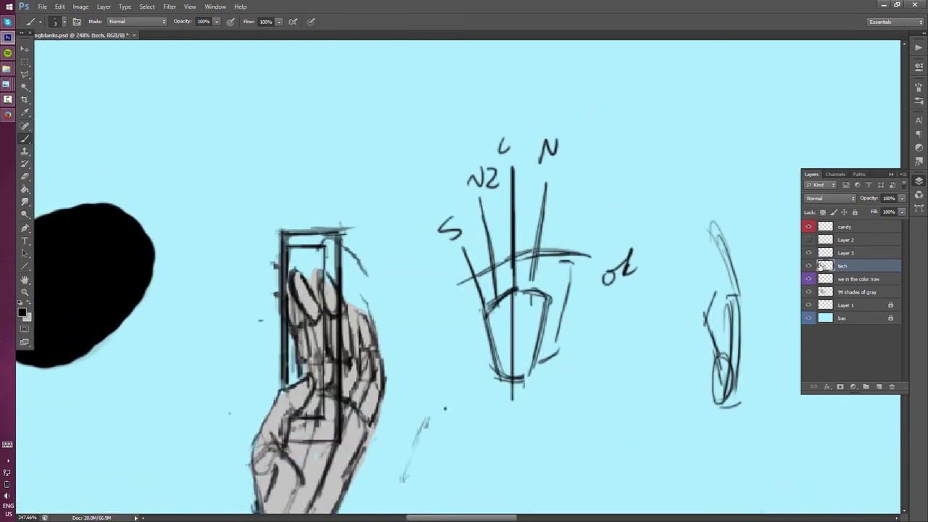
key("alt+bracketleft")
key("e")
key("b")
mouse_move(365, 312)
left_mouse_down()
mouse_move(360, 348)
mouse_move(379, 345)
mouse_move(363, 345)
mouse_move(380, 367)
left_mouse_up()
key("e")
key("b")
key("e")
key("b")
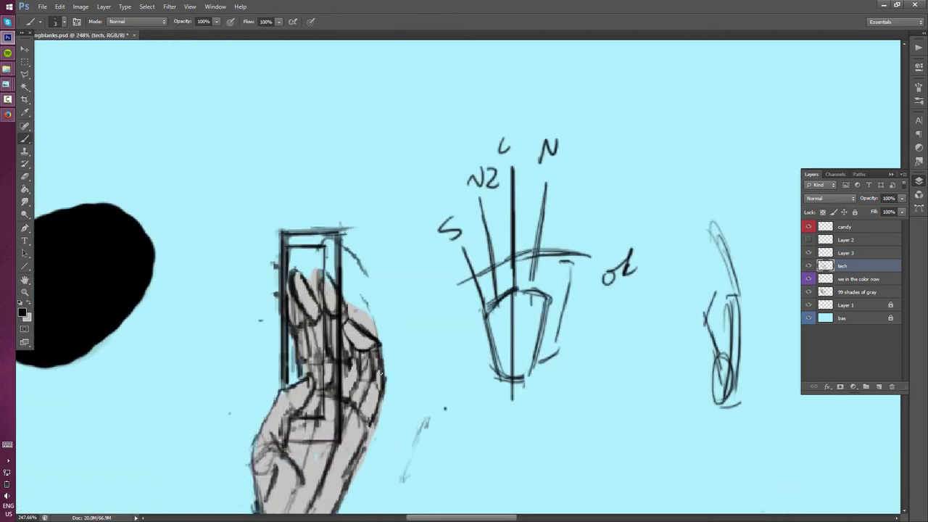
key("e")
key("alt+bracketleft")
key("alt+bracketleft")
scroll(177, 358, "up", 1)
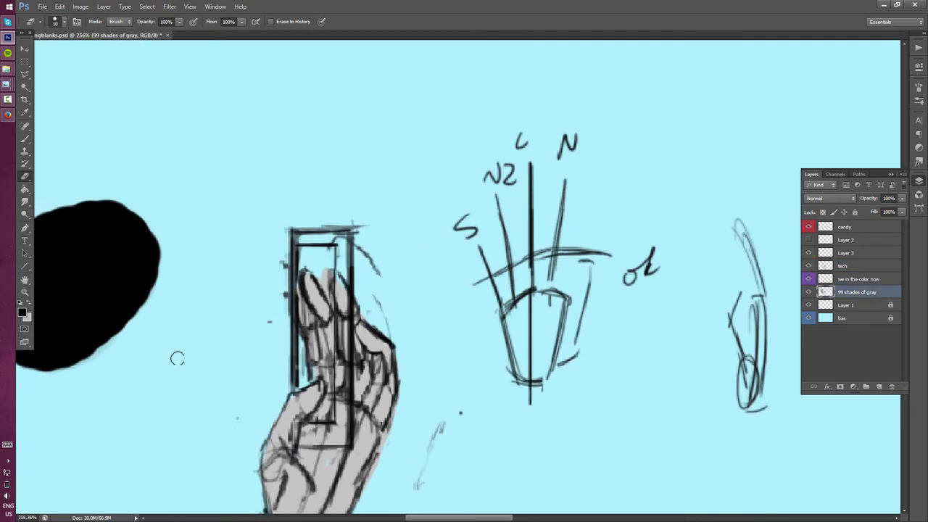
On the tech sketch layer, clean up the hand's lower outline strokes
left_click(856, 269)
mouse_move(381, 355)
left_mouse_down()
mouse_move(392, 375)
mouse_move(388, 400)
left_mouse_up()
key("b")
key("e")
key("b")
key("e")
key("b")
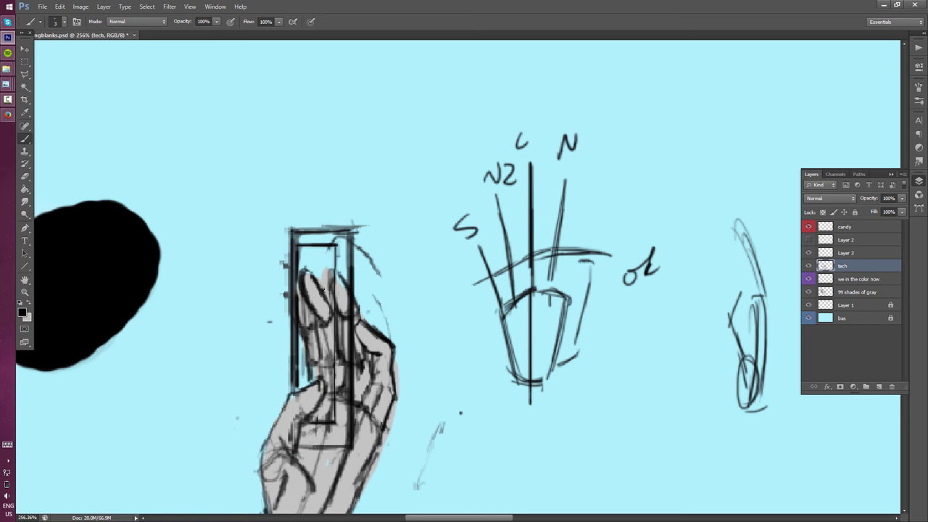
Zoom out to check the tidied finger outlines around the phone
scroll(406, 391, "down", 5)
scroll(406, 391, "up", 2)
scroll(406, 391, "up", 1)
key("e")
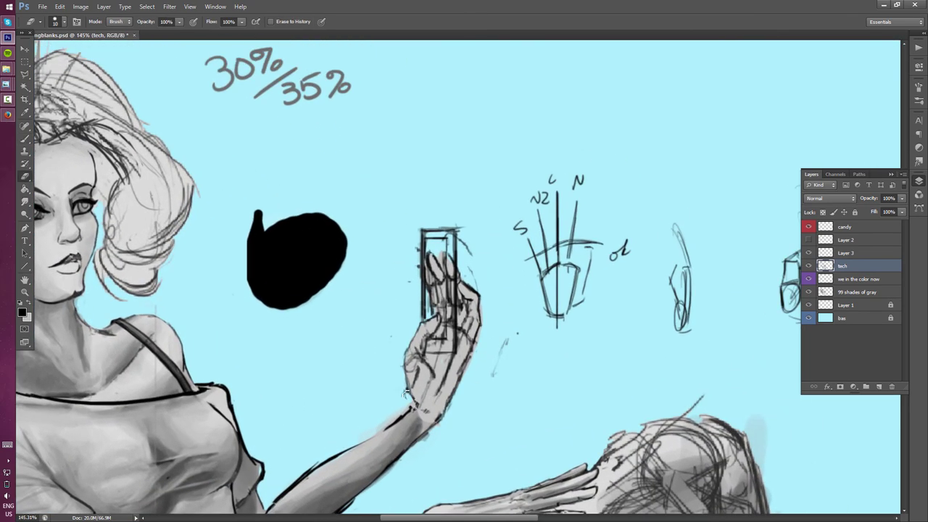
key("b")
key("e")
key("b")
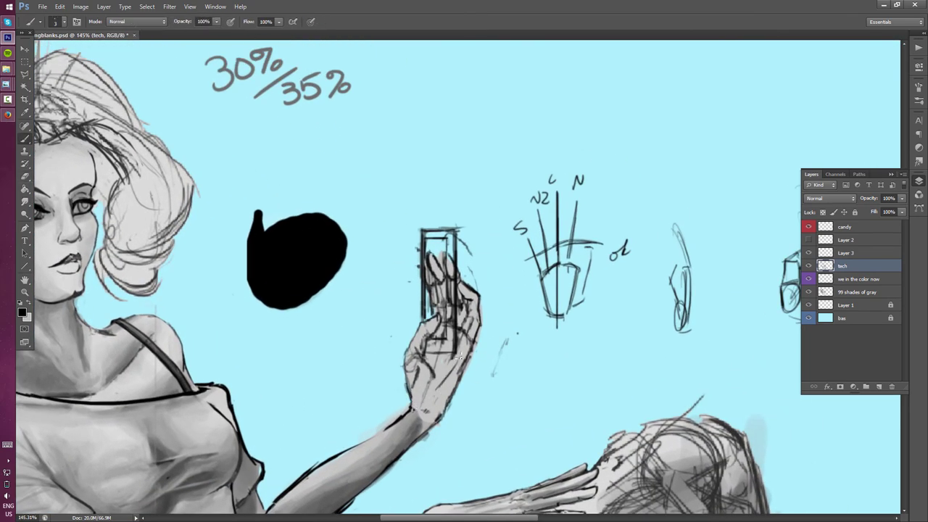
key("e")
scroll(305, 244, "down", 3)
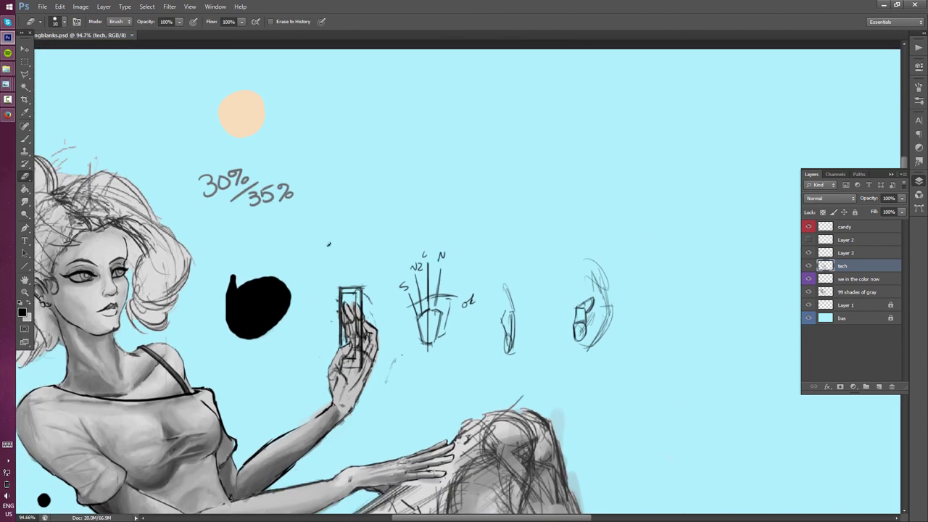